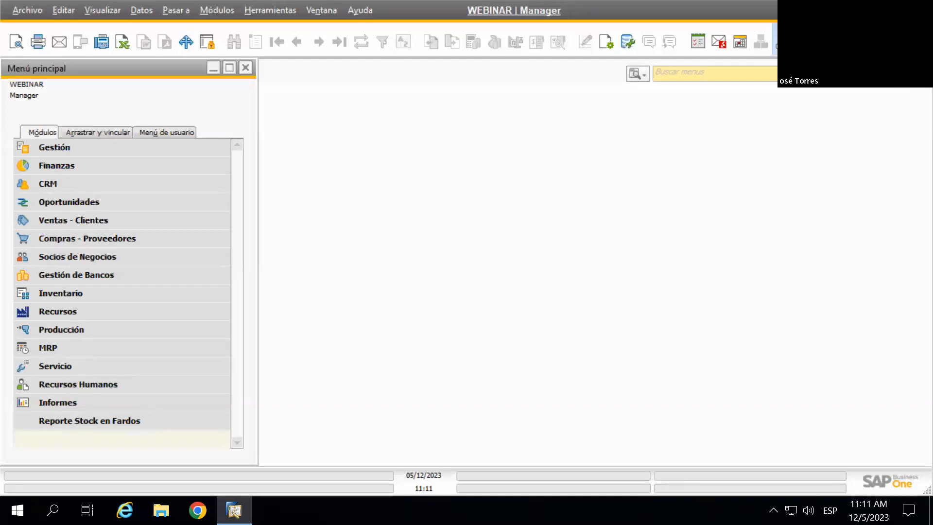
Bring up the Usuarios - Definiciones form with the manager superuser's record loaded
{"action": "scroll", "coordinate": [692, 130], "scroll_direction": "down", "scroll_amount": 5}
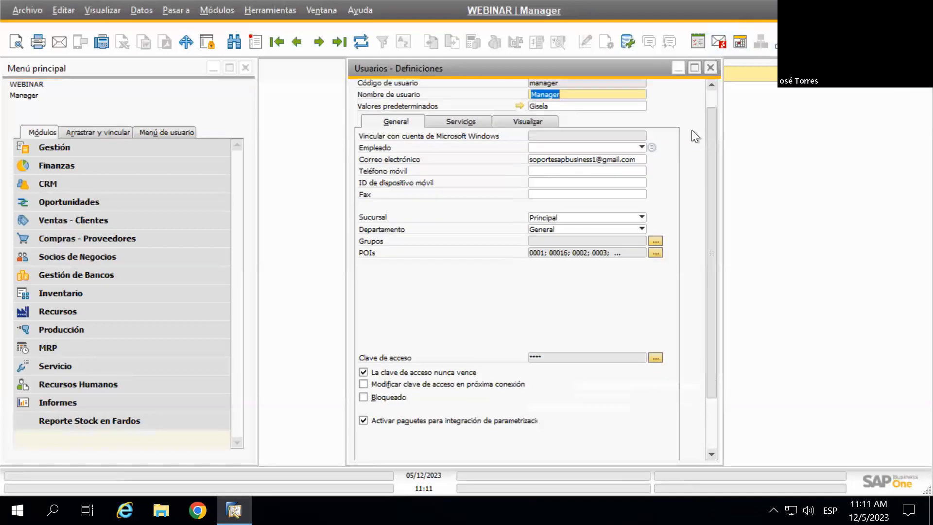
{"action": "left_click_drag", "start_coordinate": [711, 246], "coordinate": [689, 135]}
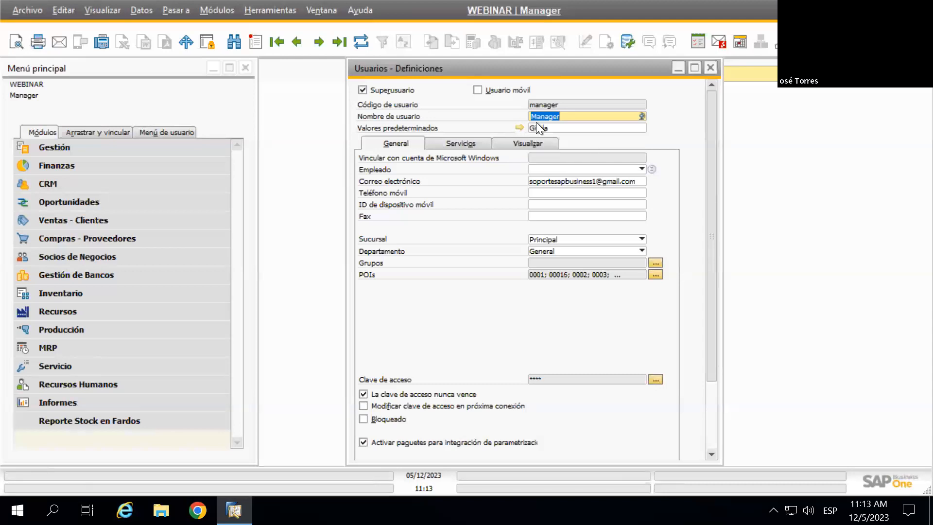
Check the Valores predeterminados list, then open the assigned set in Opciones de usuario
{"action": "left_click", "coordinate": [578, 127]}
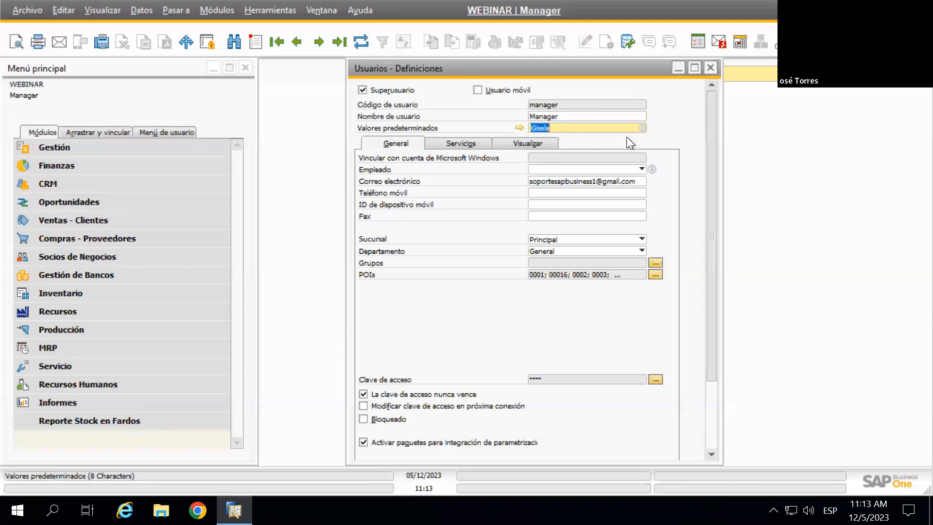
{"action": "left_click", "coordinate": [643, 127]}
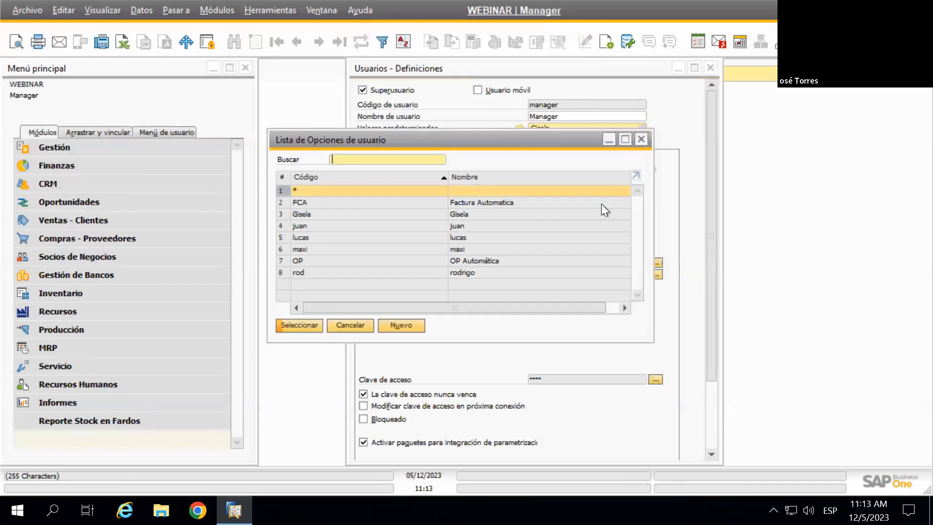
{"action": "left_click", "coordinate": [641, 139]}
{"action": "left_click", "coordinate": [520, 126]}
{"action": "left_click_drag", "start_coordinate": [549, 68], "coordinate": [629, 72]}
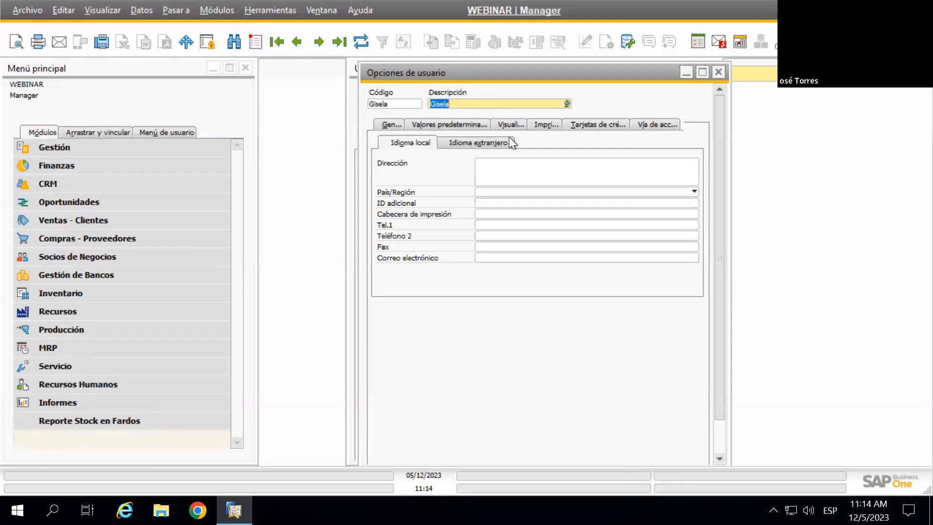
{"action": "left_click_drag", "start_coordinate": [544, 75], "coordinate": [536, 72]}
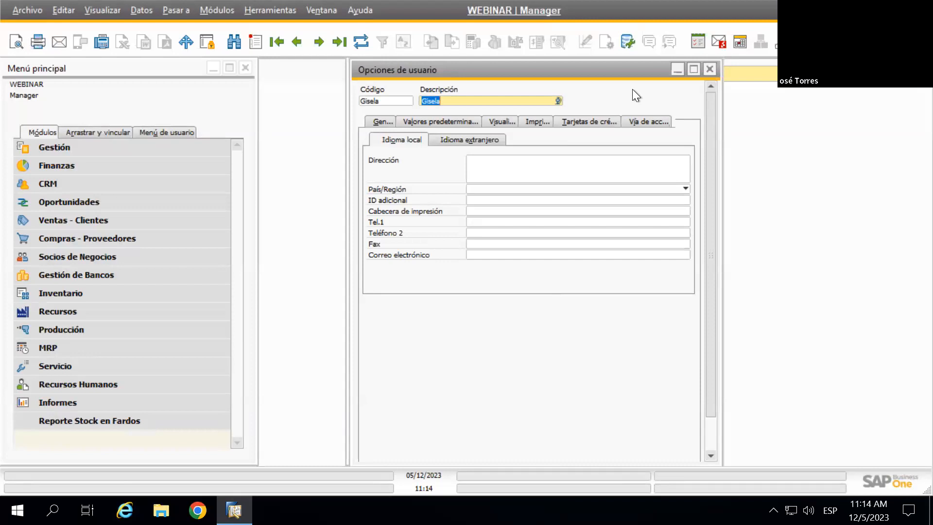
{"action": "left_click", "coordinate": [710, 69]}
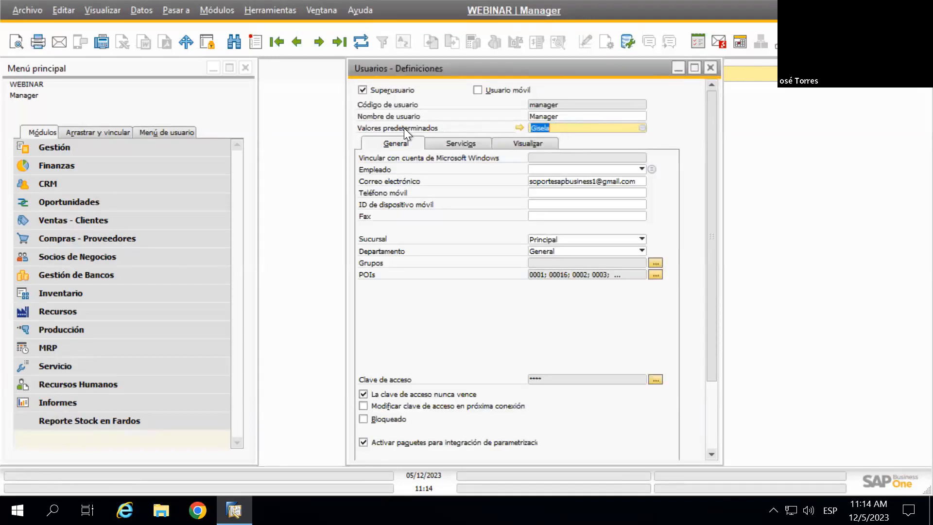
{"action": "left_click", "coordinate": [518, 127]}
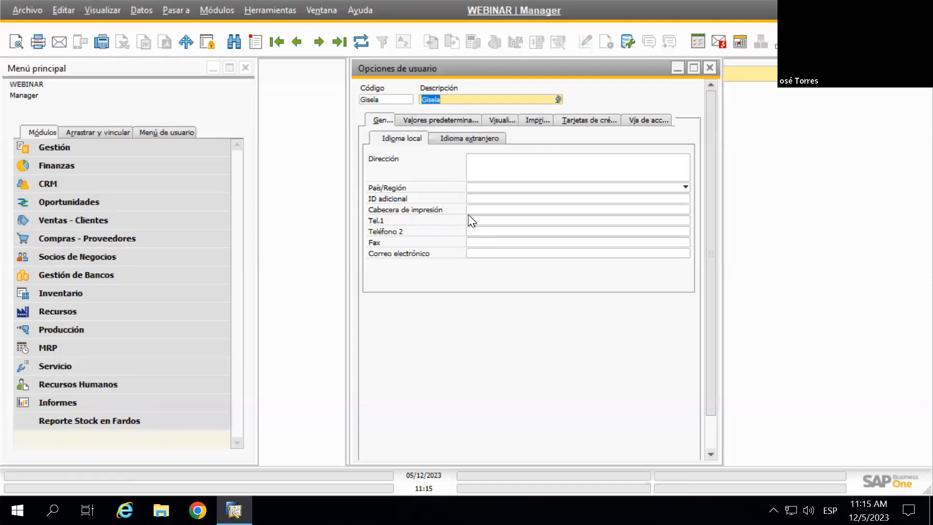
Review the foreign and local address tabs, then show the default values with POI 0001
{"action": "left_click", "coordinate": [466, 139]}
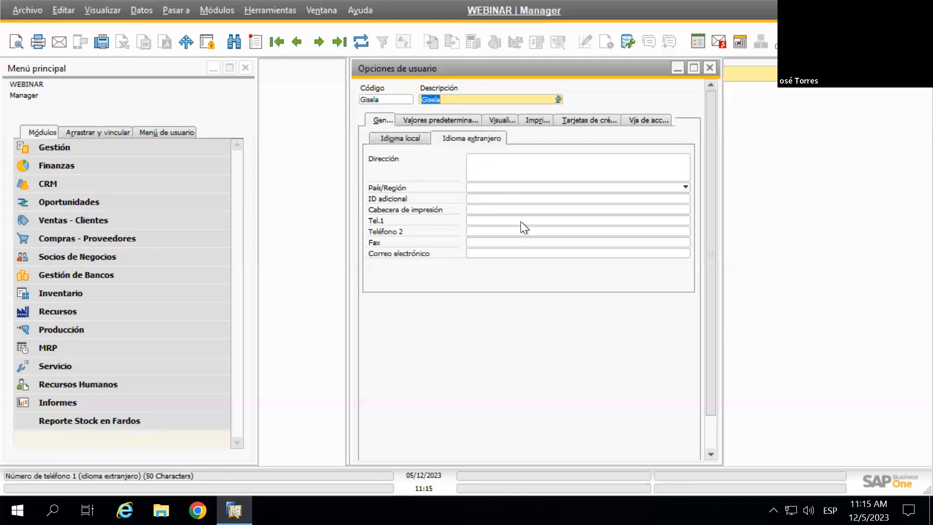
{"action": "left_click", "coordinate": [409, 141]}
{"action": "left_click", "coordinate": [431, 120]}
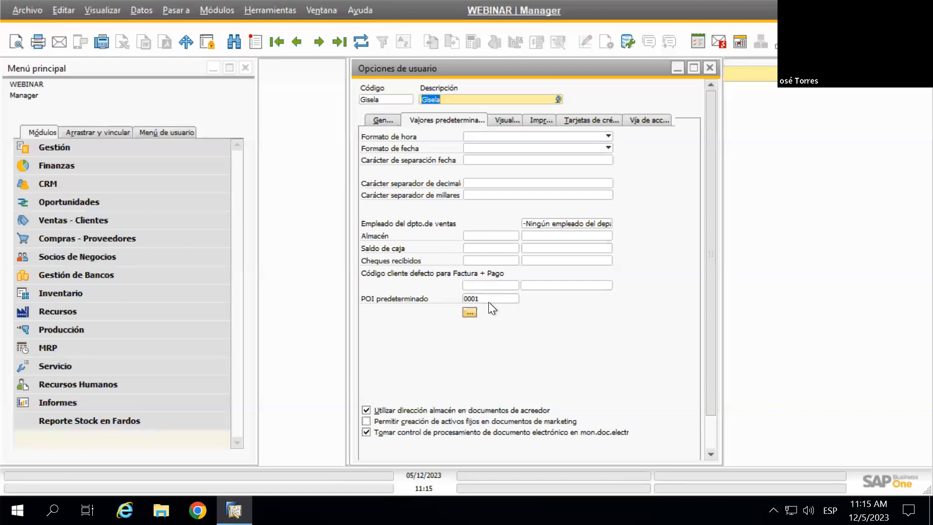
{"action": "scroll", "coordinate": [657, 316], "scroll_direction": "down", "scroll_amount": 2}
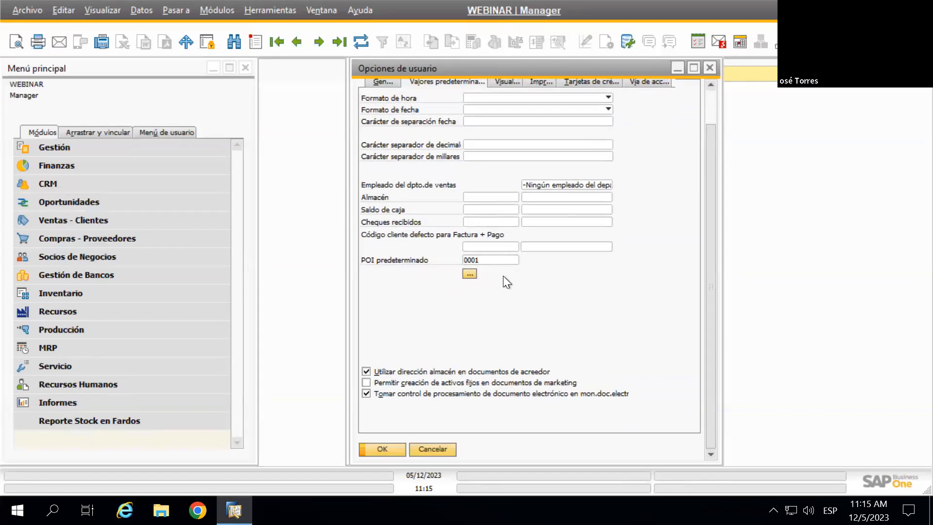
{"action": "scroll", "coordinate": [655, 249], "scroll_direction": "up", "scroll_amount": 2}
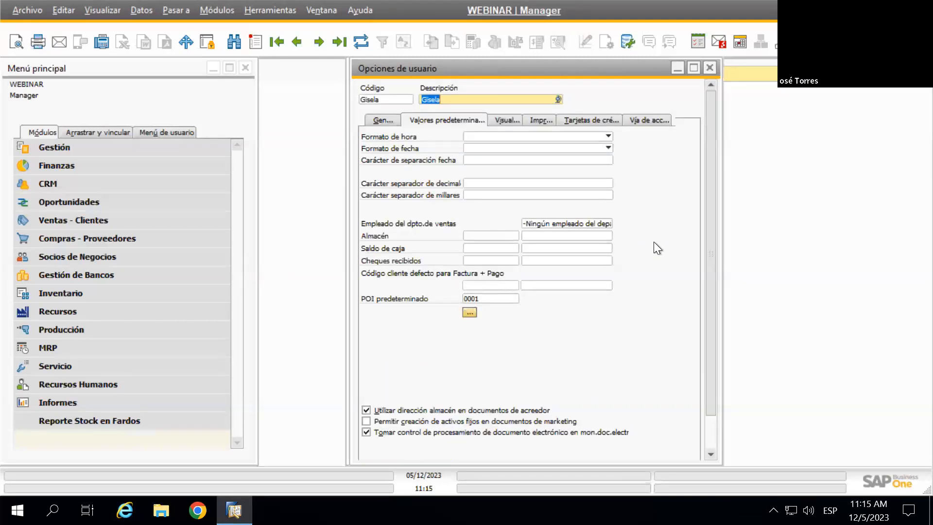
{"action": "scroll", "coordinate": [604, 303], "scroll_direction": "down", "scroll_amount": 2}
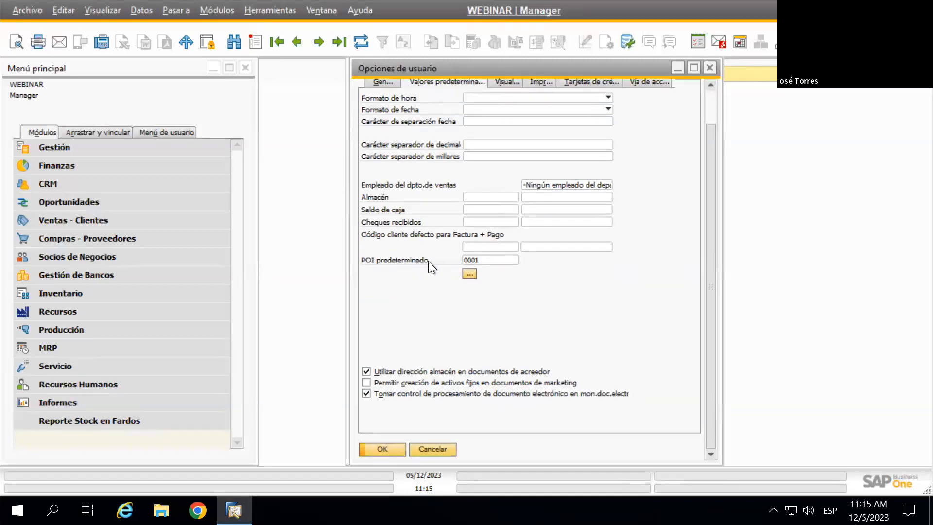
{"action": "left_click", "coordinate": [474, 273]}
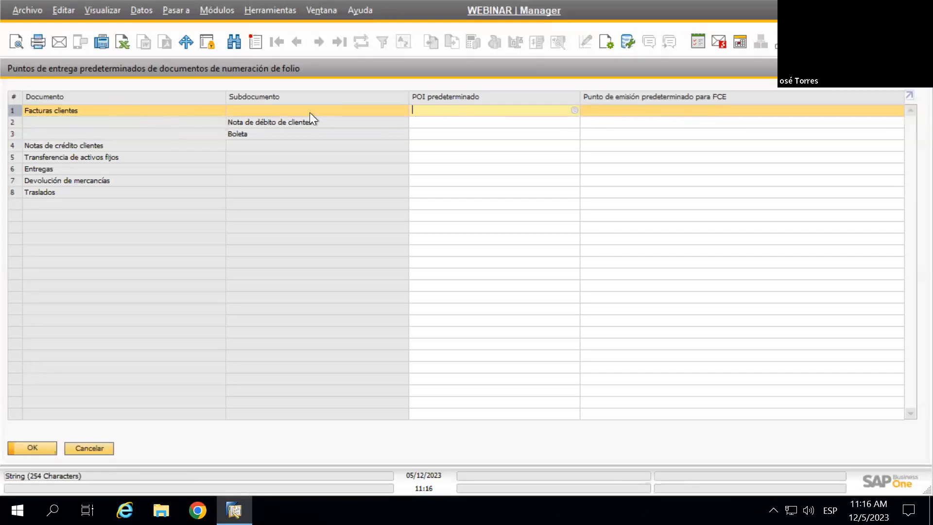
{"action": "left_click", "coordinate": [575, 110]}
{"action": "scroll", "coordinate": [532, 220], "scroll_direction": "down", "scroll_amount": 3}
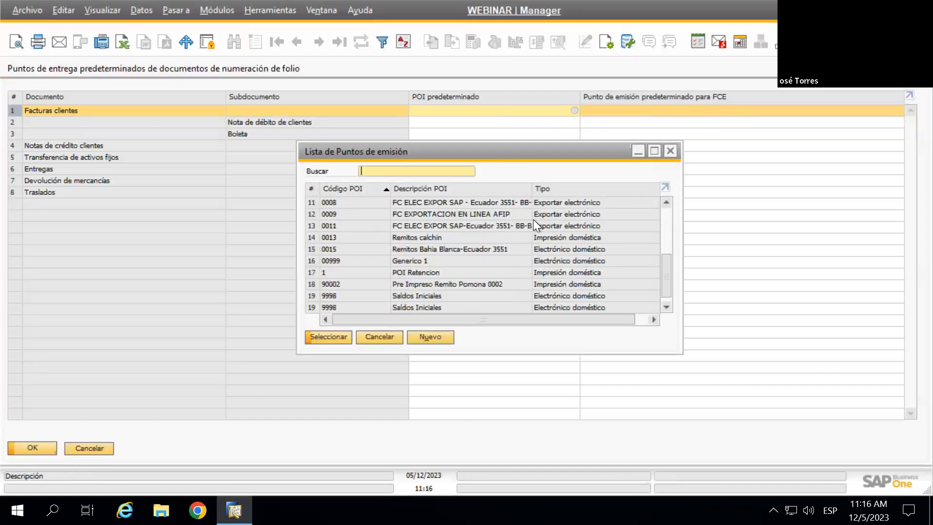
{"action": "left_click", "coordinate": [671, 150]}
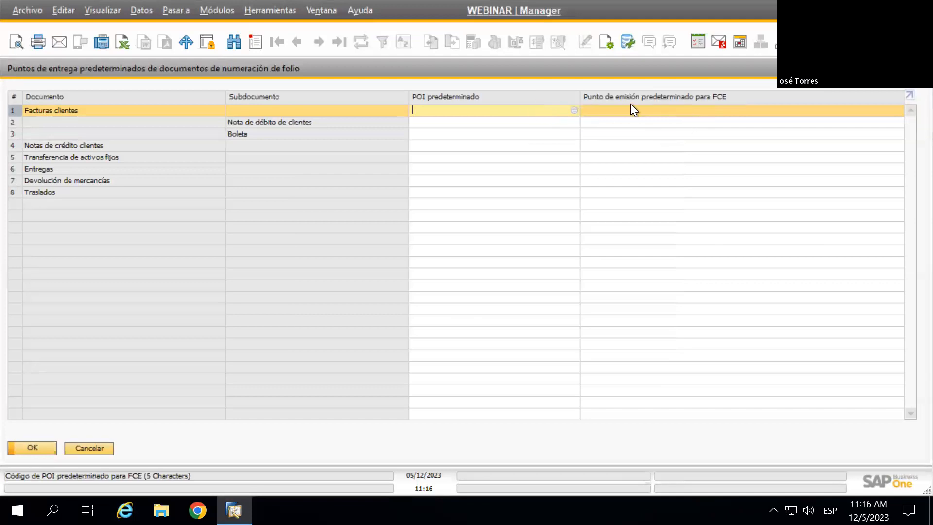
{"action": "left_click", "coordinate": [693, 110]}
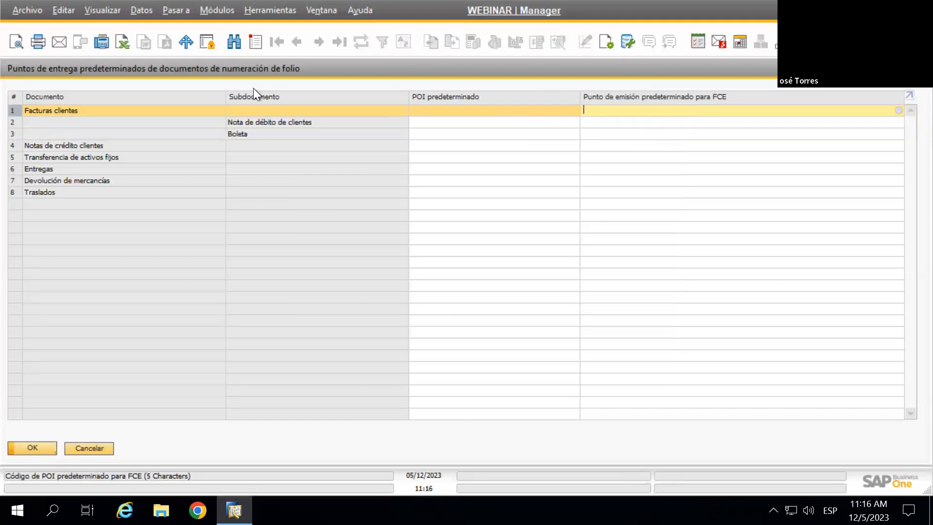
{"action": "left_click", "coordinate": [899, 110]}
{"action": "scroll", "coordinate": [573, 218], "scroll_direction": "down", "scroll_amount": 3}
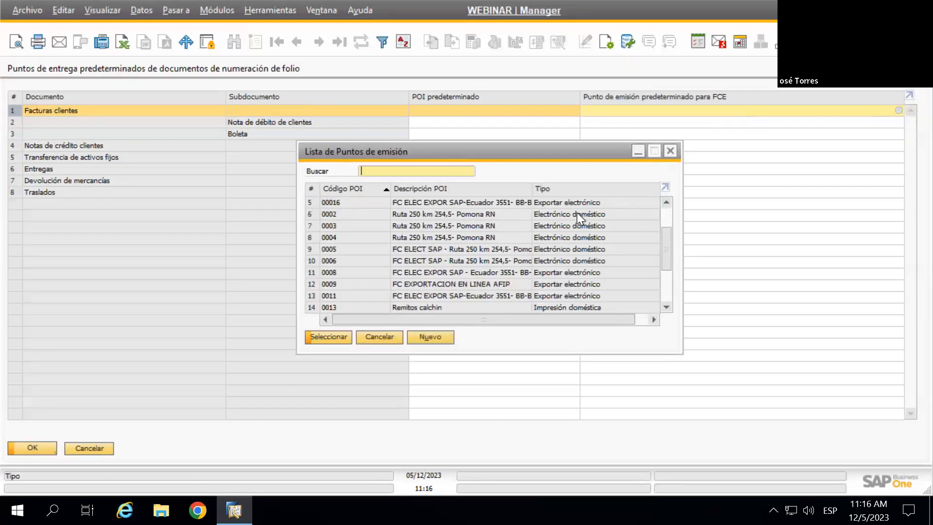
{"action": "scroll", "coordinate": [575, 228], "scroll_direction": "up", "scroll_amount": 3}
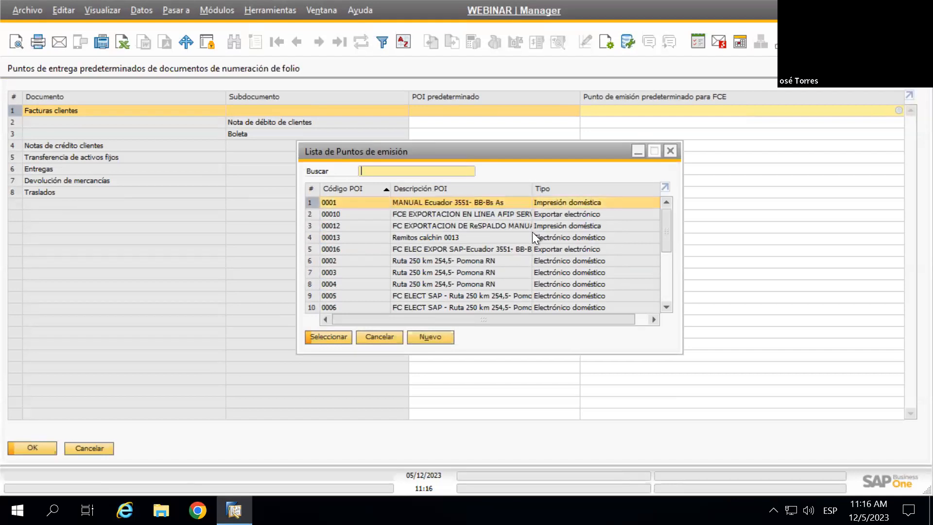
{"action": "left_click", "coordinate": [670, 151]}
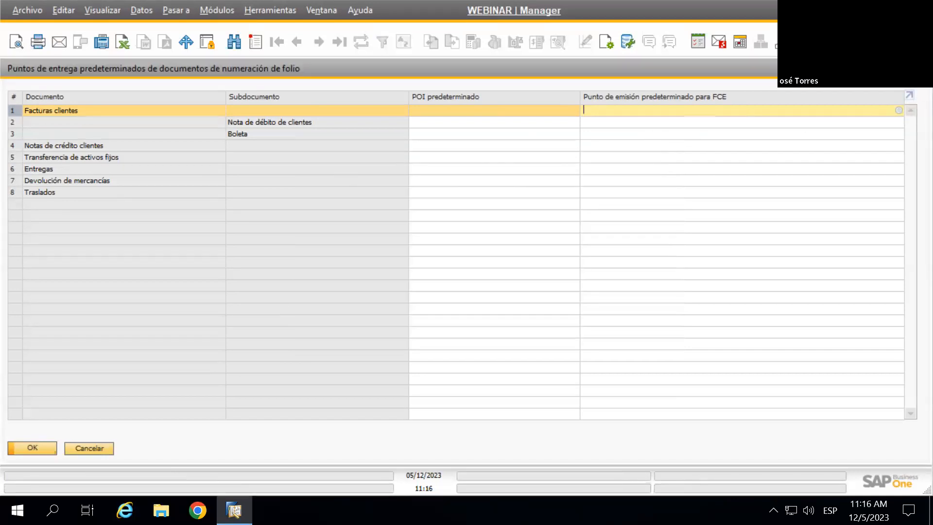
{"action": "left_click", "coordinate": [920, 68]}
{"action": "scroll", "coordinate": [657, 185], "scroll_direction": "up", "scroll_amount": 3}
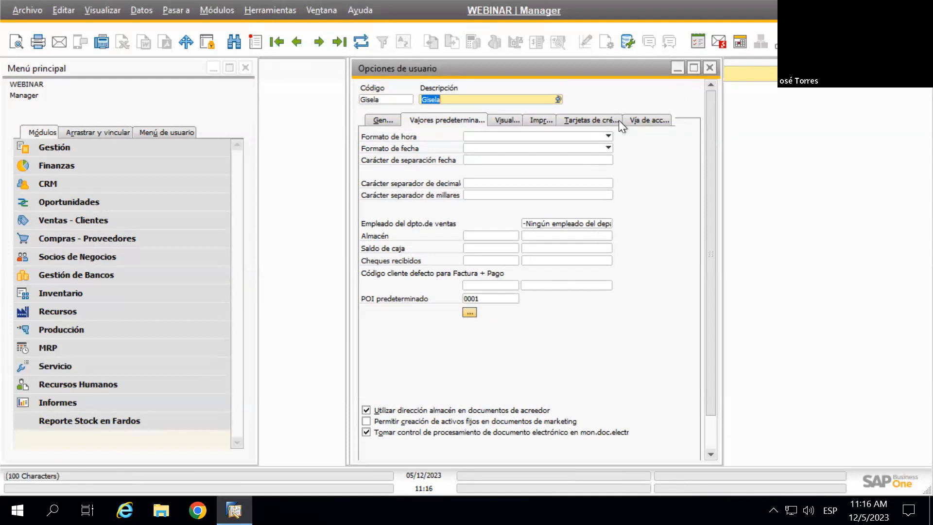
Dismiss the POI defaults window and close Opciones de usuario, back on the manager's form
{"action": "left_click", "coordinate": [469, 312]}
{"action": "left_click", "coordinate": [920, 68]}
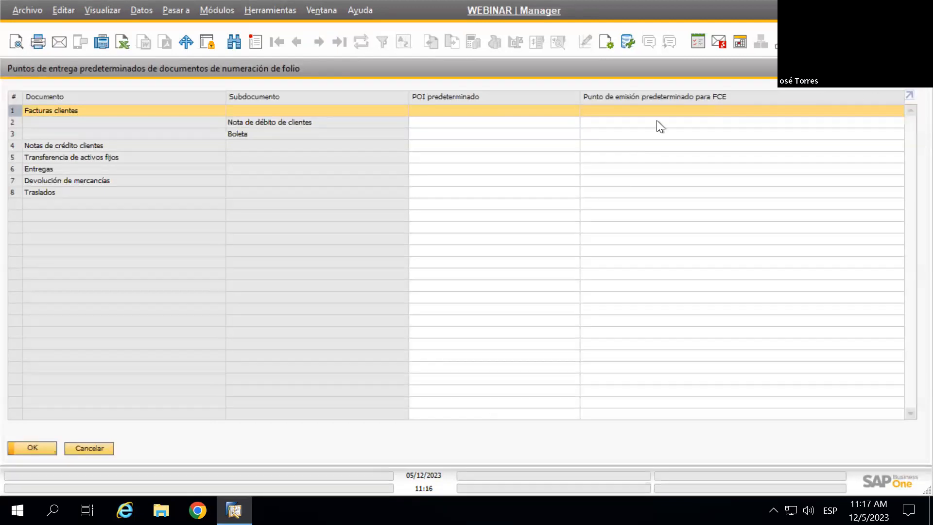
{"action": "left_click", "coordinate": [710, 69]}
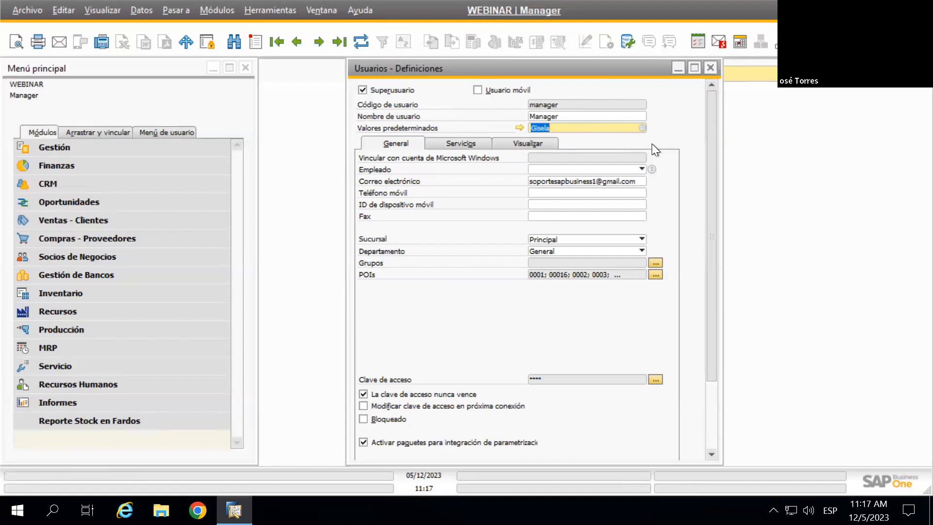
{"action": "scroll", "coordinate": [681, 133], "scroll_direction": "down", "scroll_amount": 1}
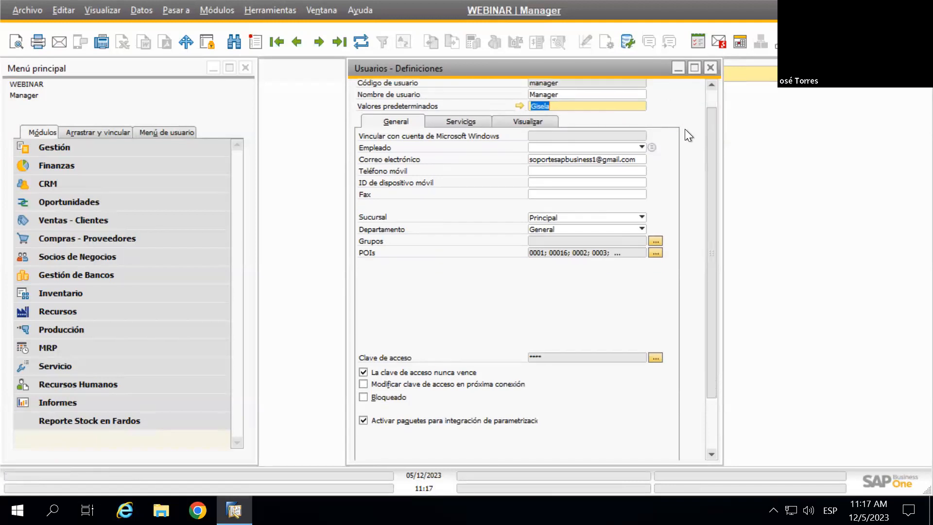
{"action": "scroll", "coordinate": [684, 130], "scroll_direction": "up", "scroll_amount": 1}
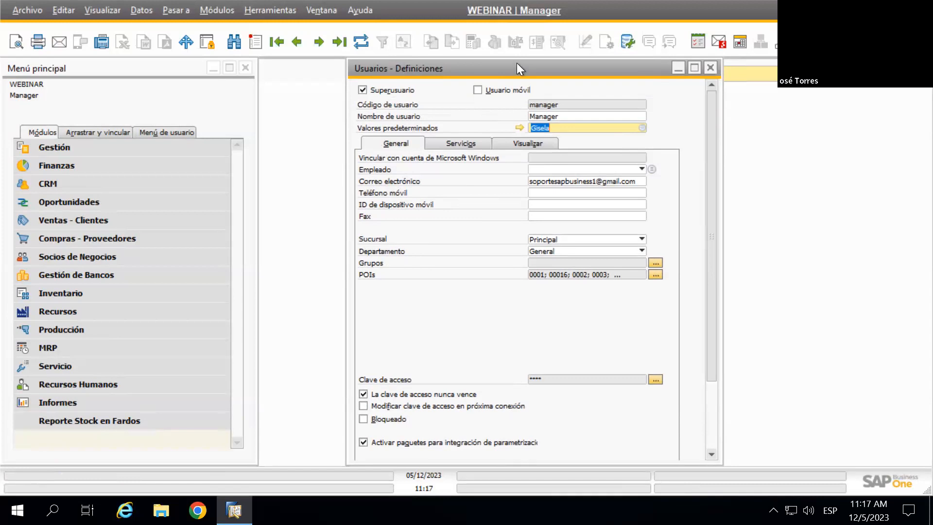
Reopen the options set on its Visualización page, showing the Clásica colour
{"action": "left_click", "coordinate": [518, 128]}
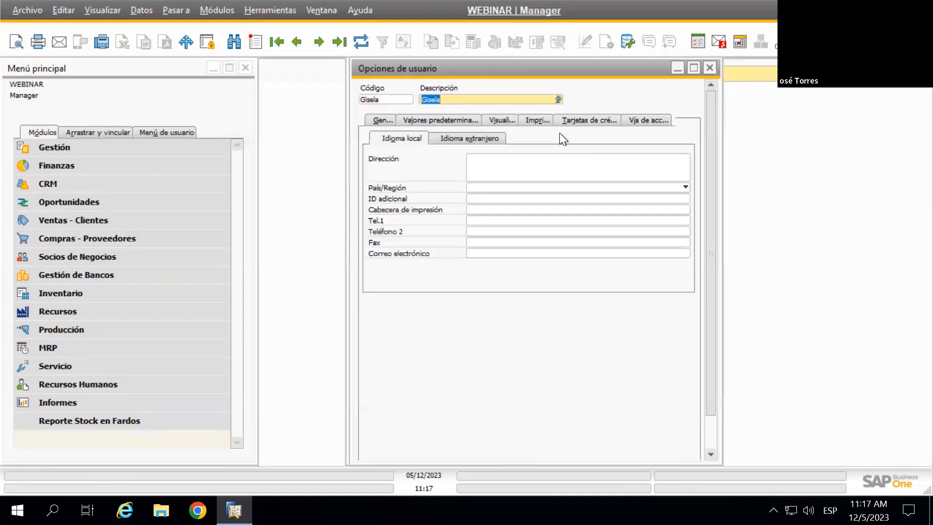
{"action": "left_click", "coordinate": [459, 120]}
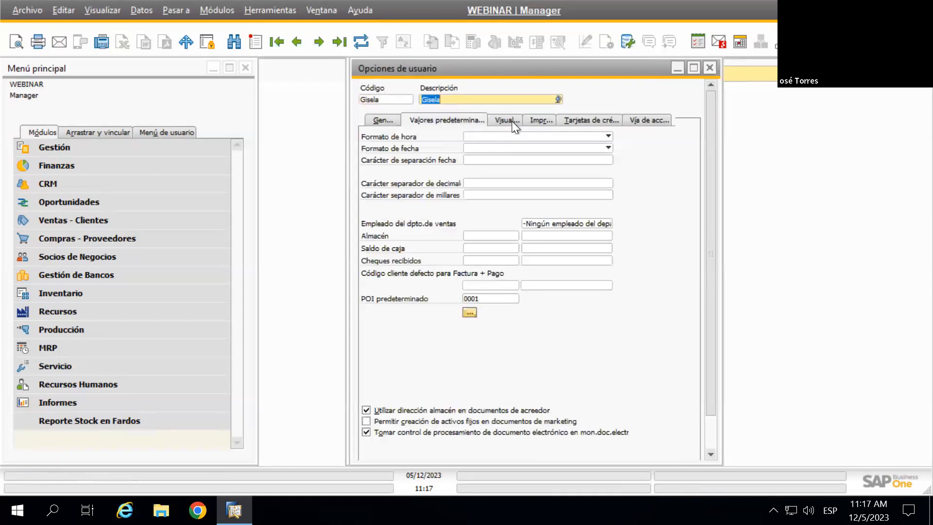
{"action": "left_click", "coordinate": [512, 121]}
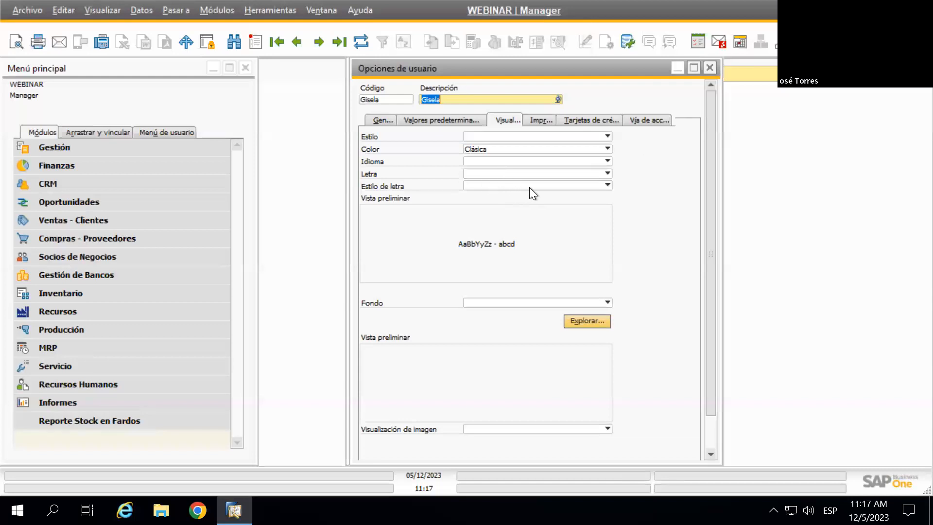
{"action": "scroll", "coordinate": [620, 226], "scroll_direction": "down", "scroll_amount": 2}
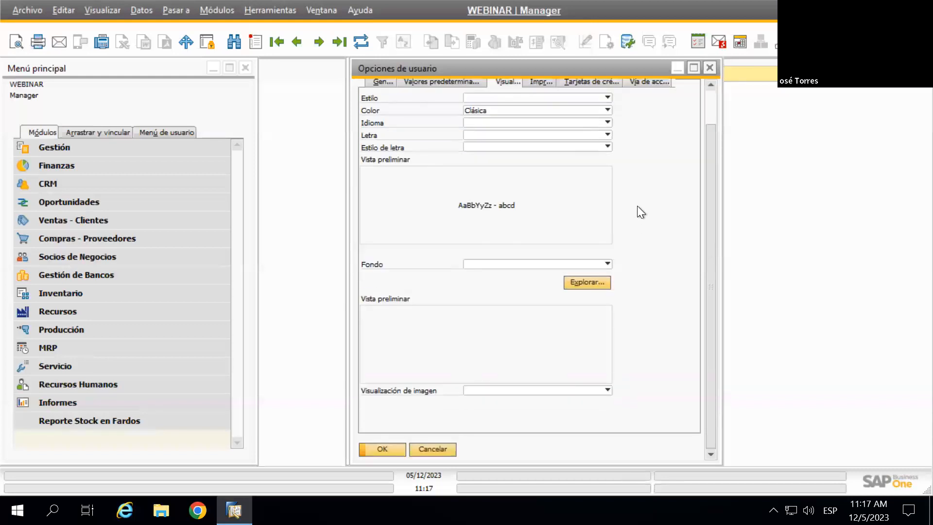
{"action": "scroll", "coordinate": [636, 205], "scroll_direction": "up", "scroll_amount": 2}
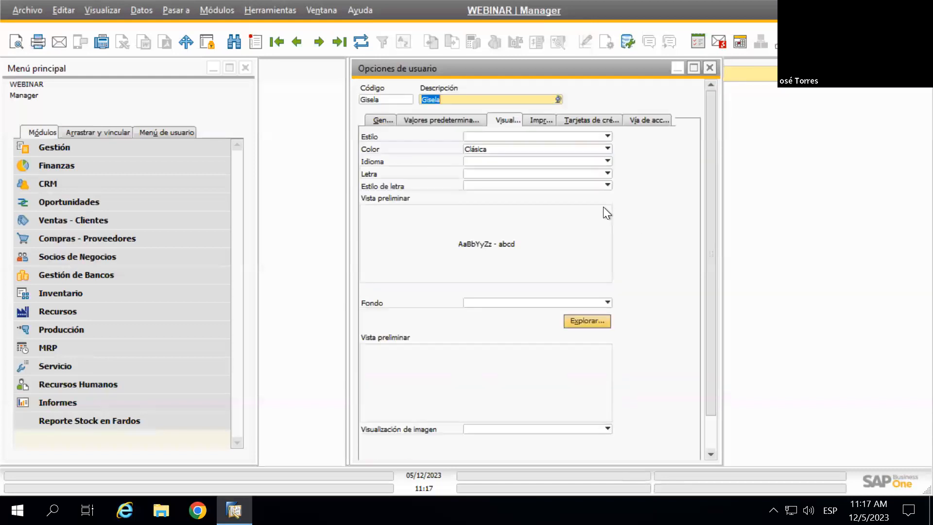
Review the print settings, browsing the Documento type list without changing it
{"action": "left_click", "coordinate": [537, 122]}
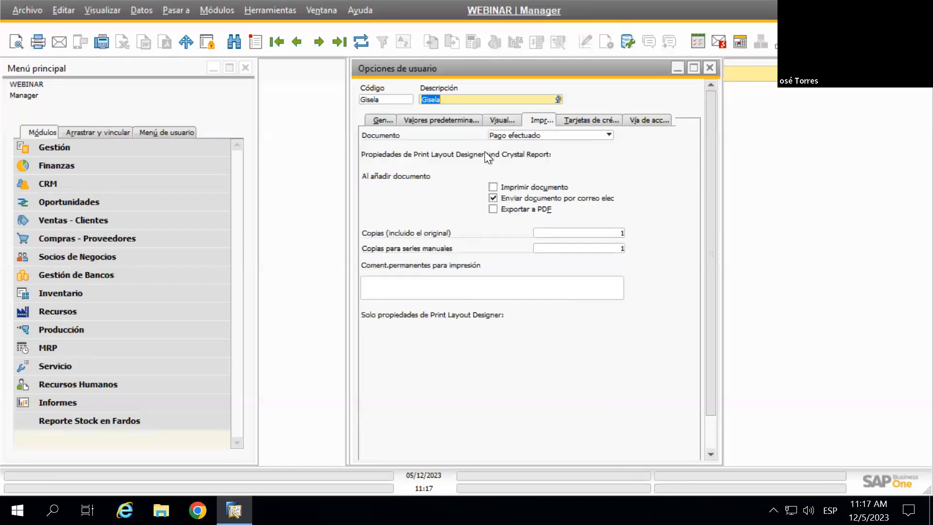
{"action": "left_click", "coordinate": [573, 135]}
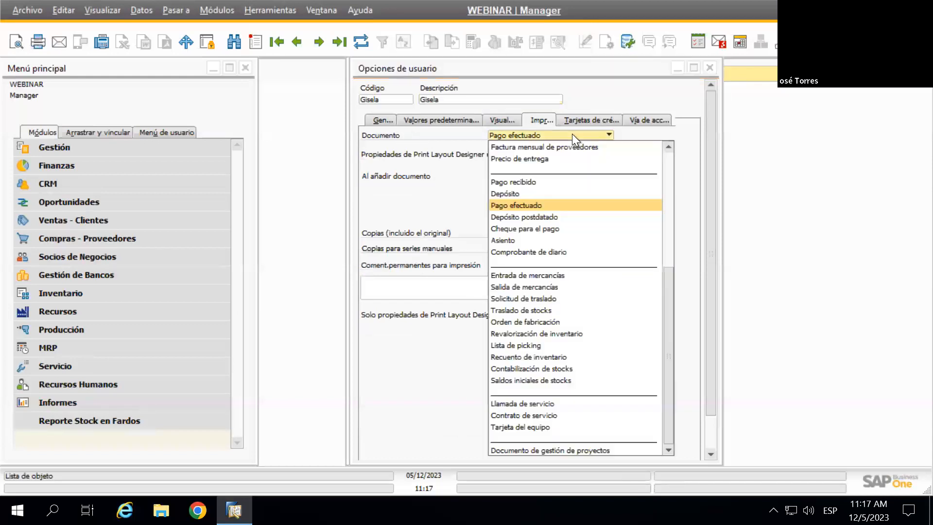
{"action": "scroll", "coordinate": [607, 267], "scroll_direction": "up", "scroll_amount": 6}
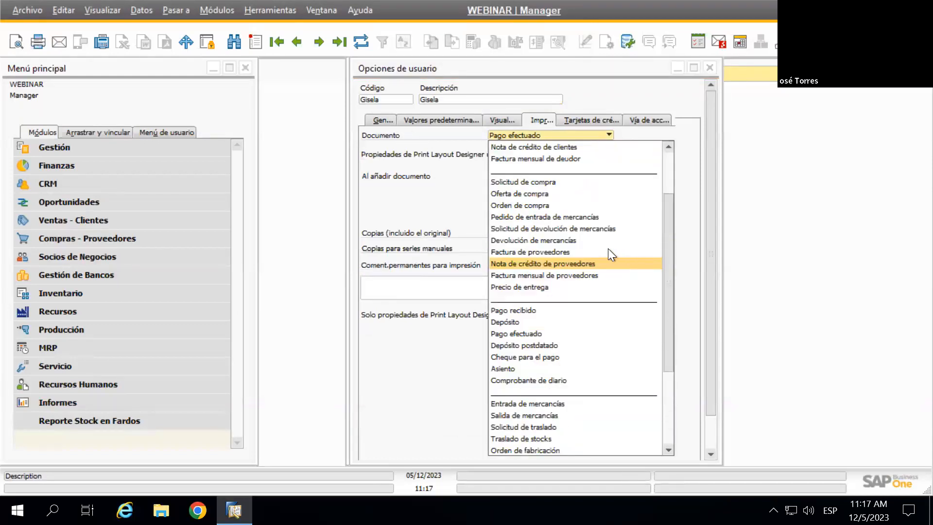
{"action": "left_click", "coordinate": [480, 138]}
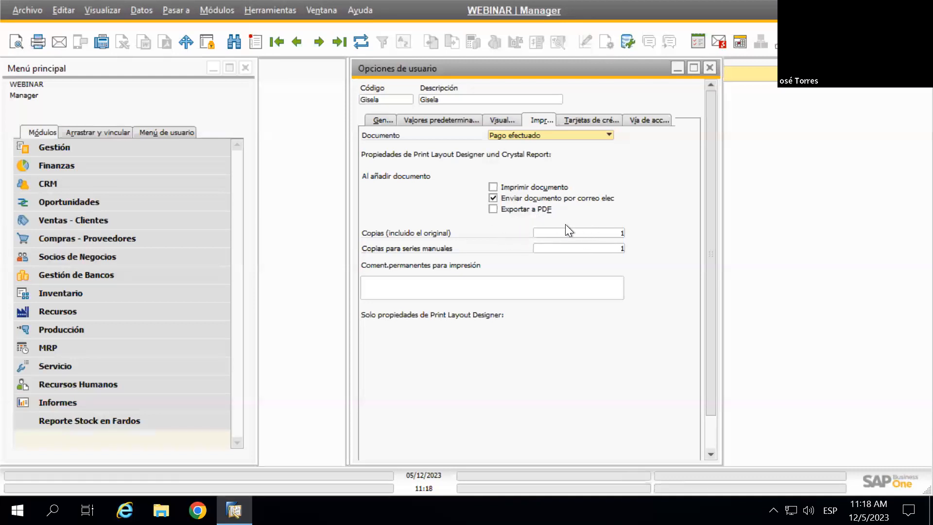
{"action": "scroll", "coordinate": [593, 310], "scroll_direction": "down", "scroll_amount": 2}
{"action": "scroll", "coordinate": [669, 258], "scroll_direction": "up", "scroll_amount": 2}
Check the credit card and attachments-folder tabs, ending on the default values with POI 0001
{"action": "left_click", "coordinate": [598, 120]}
{"action": "left_click", "coordinate": [642, 121]}
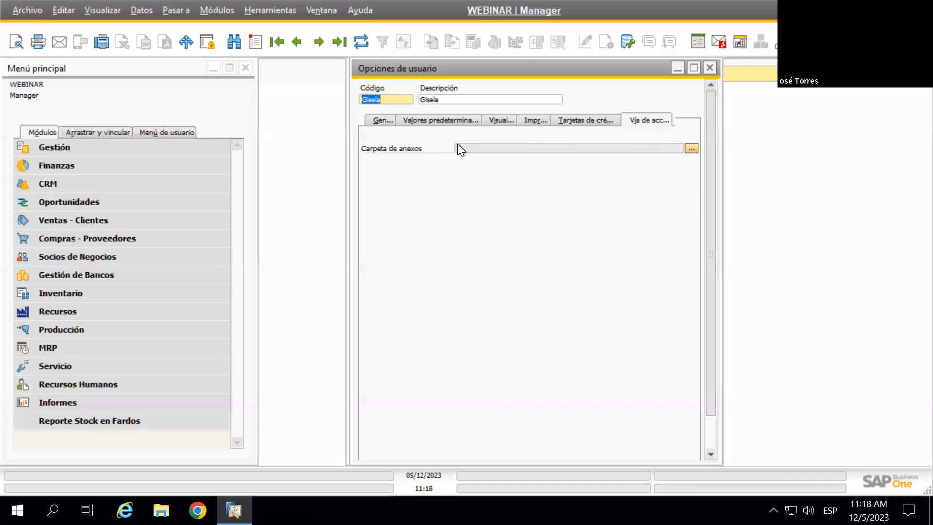
{"action": "left_click", "coordinate": [424, 121]}
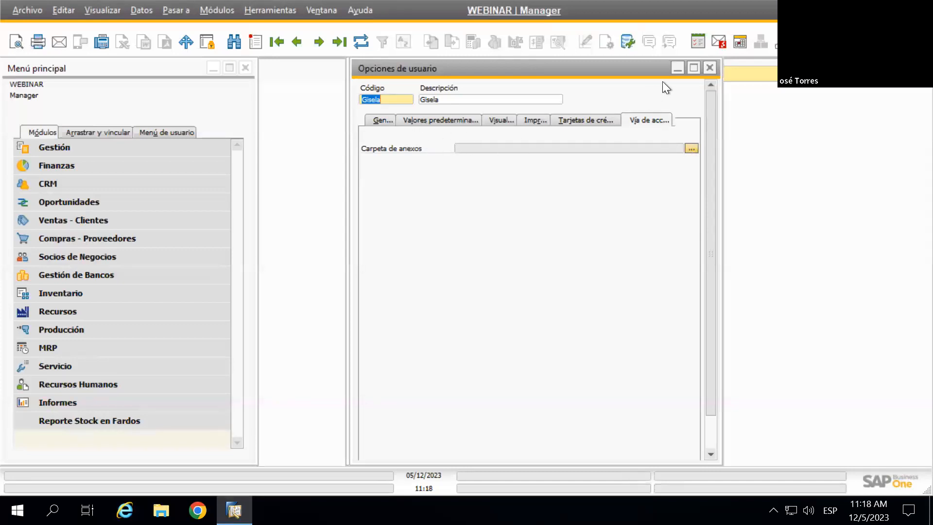
Close the options set, glance at employee master data, then list employees for the Empleado field
{"action": "left_click", "coordinate": [709, 68]}
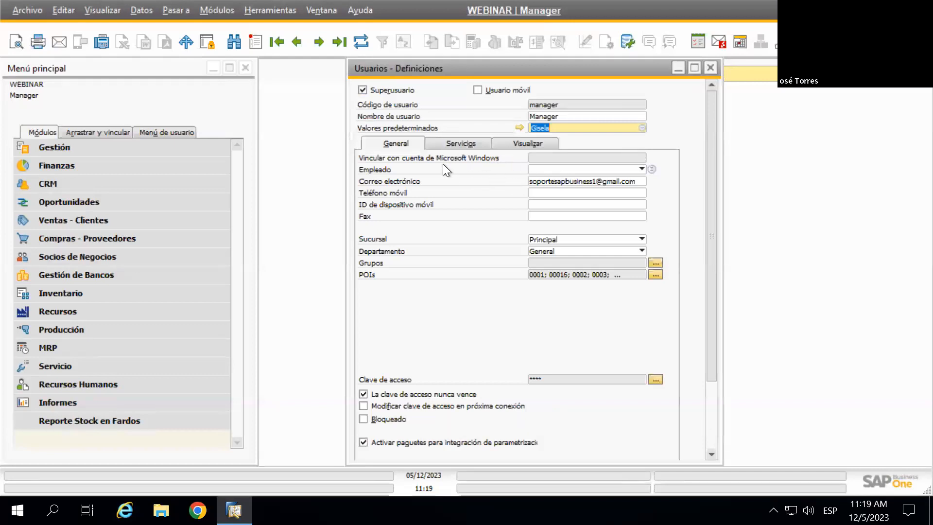
{"action": "left_click", "coordinate": [616, 168]}
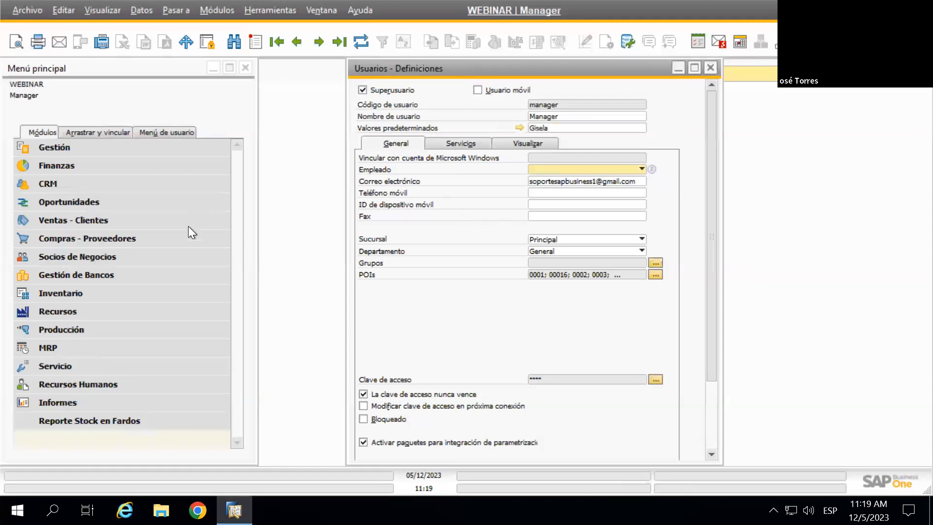
{"action": "left_click", "coordinate": [90, 386]}
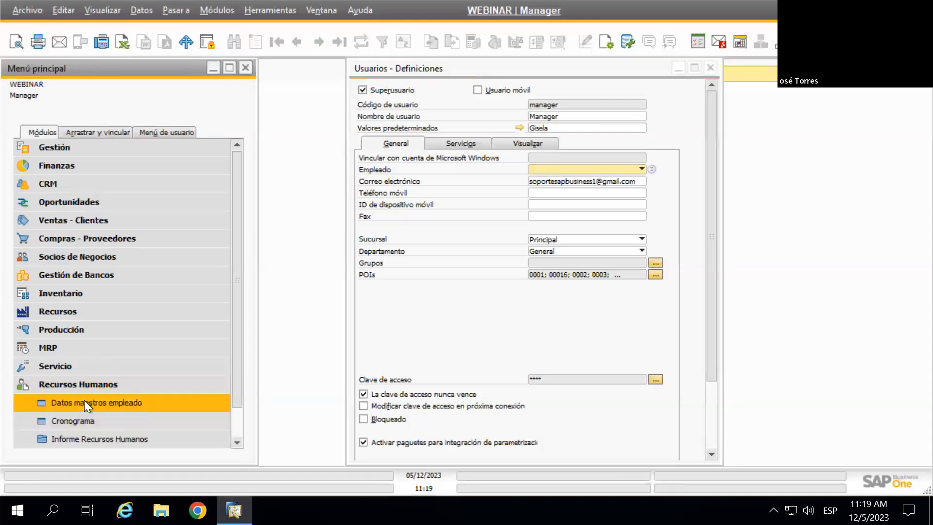
{"action": "left_click", "coordinate": [89, 404]}
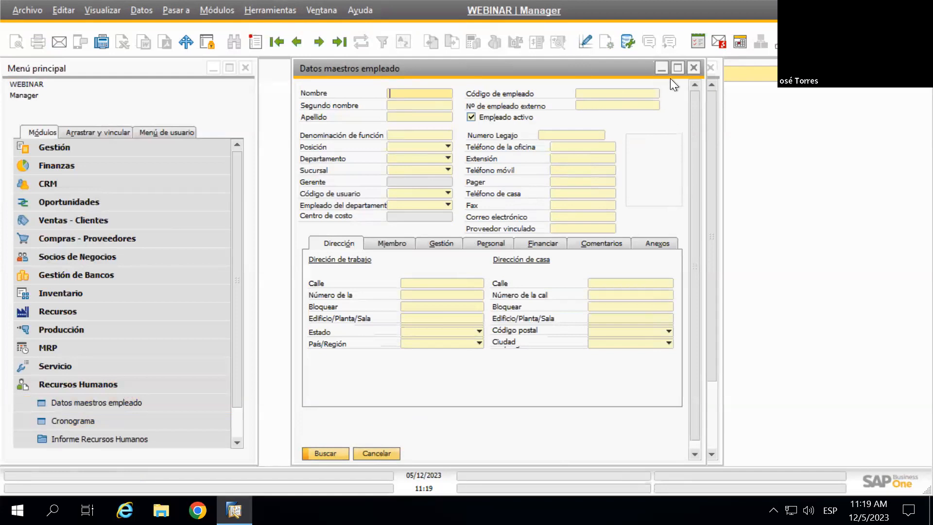
{"action": "left_click", "coordinate": [693, 68]}
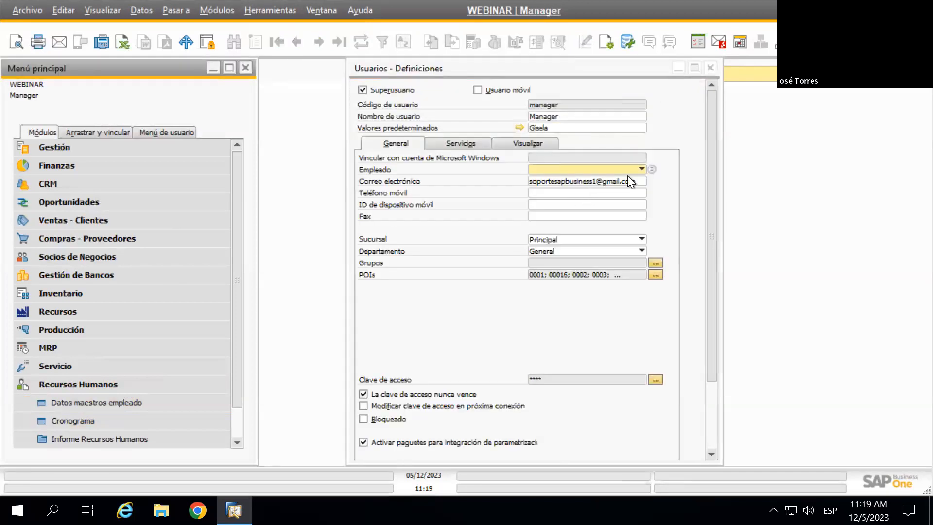
{"action": "left_click", "coordinate": [640, 168]}
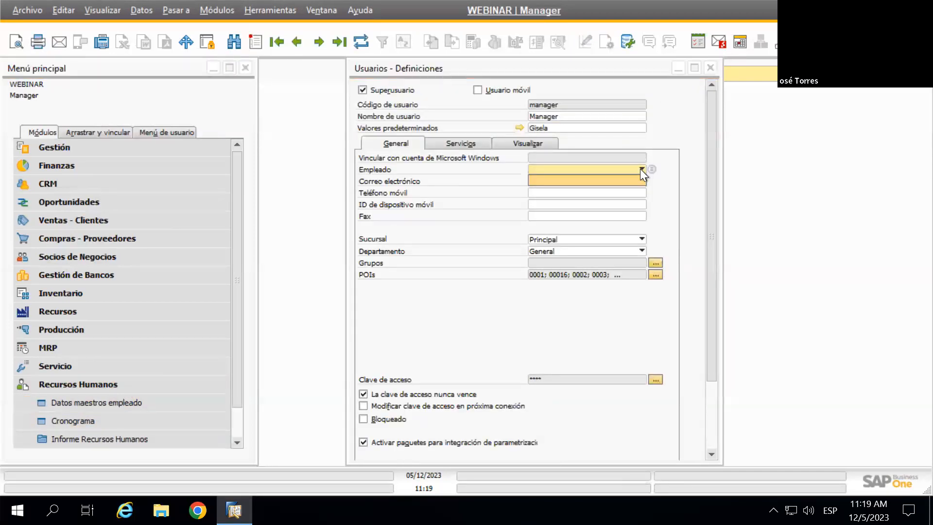
{"action": "left_click", "coordinate": [640, 168]}
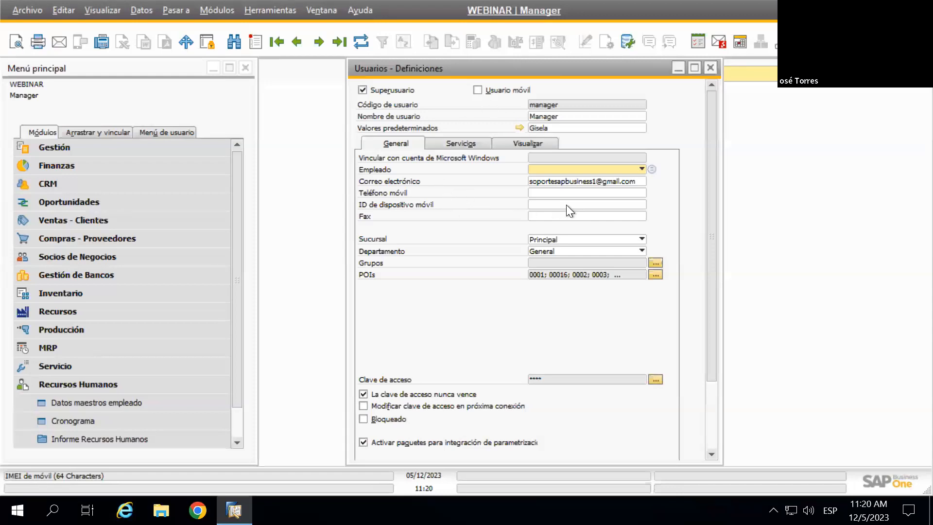
{"action": "scroll", "coordinate": [669, 209], "scroll_direction": "down", "scroll_amount": 1}
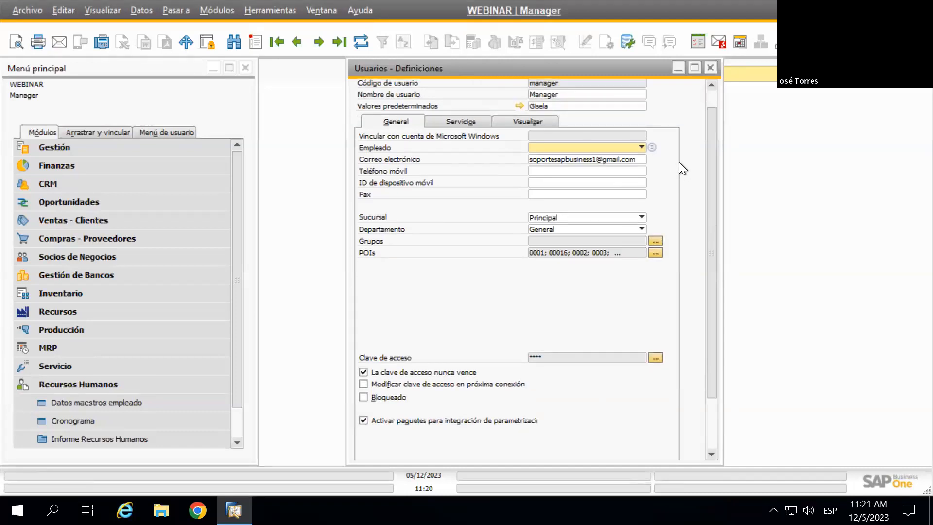
{"action": "scroll", "coordinate": [679, 163], "scroll_direction": "down", "scroll_amount": 1}
{"action": "scroll", "coordinate": [679, 163], "scroll_direction": "down", "scroll_amount": 1}
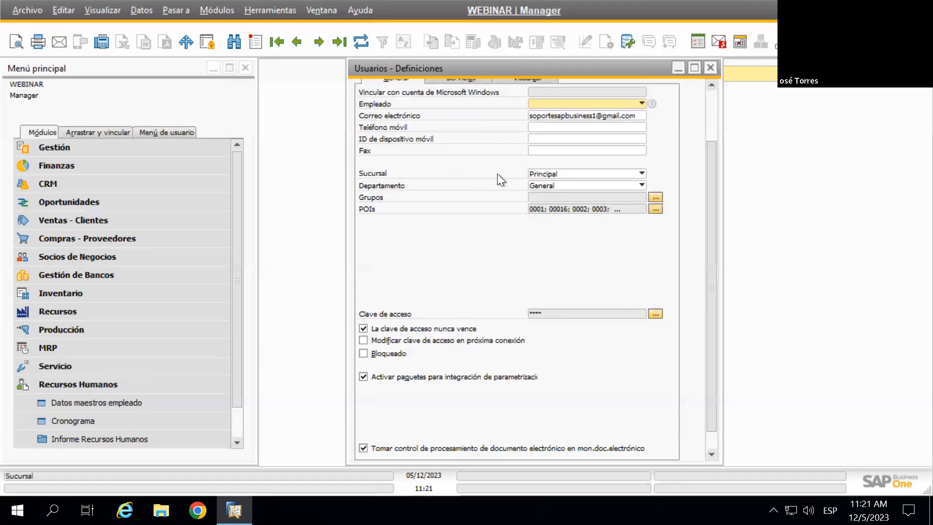
{"action": "left_click", "coordinate": [568, 173]}
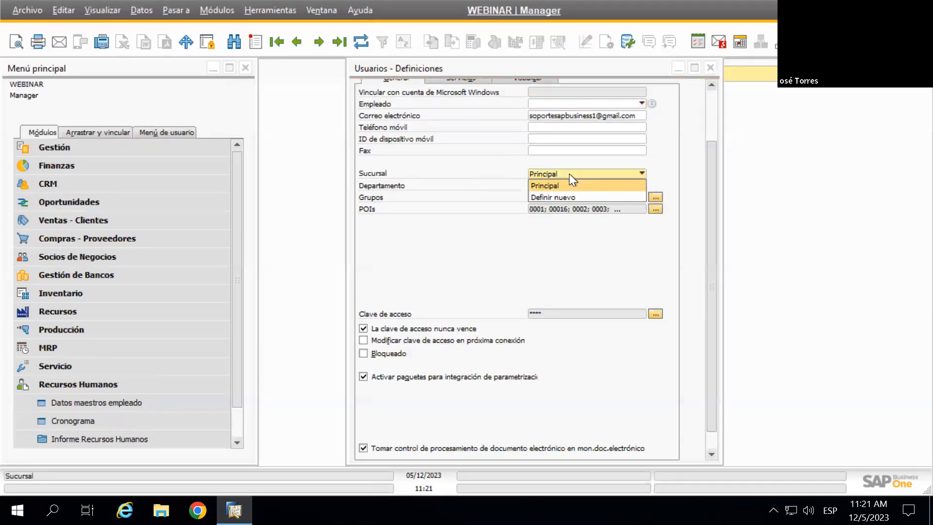
{"action": "left_click", "coordinate": [569, 174]}
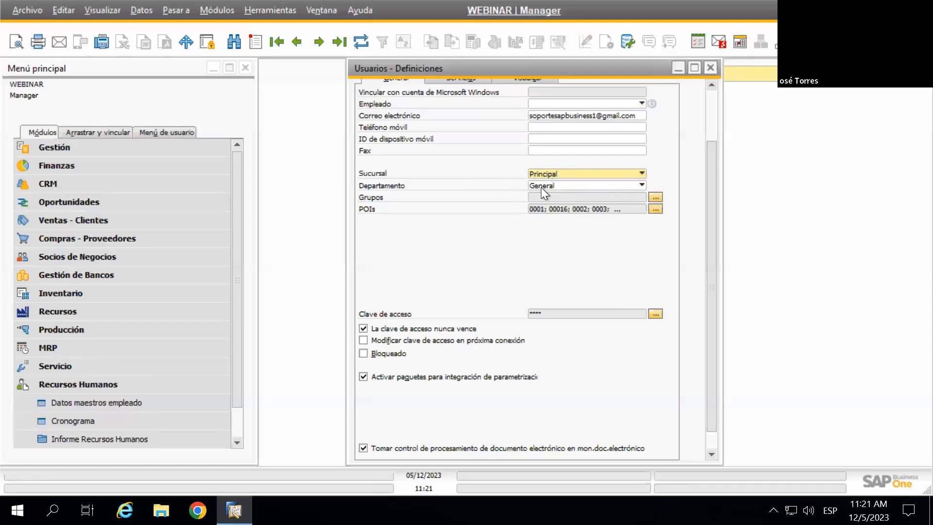
{"action": "left_click", "coordinate": [593, 186]}
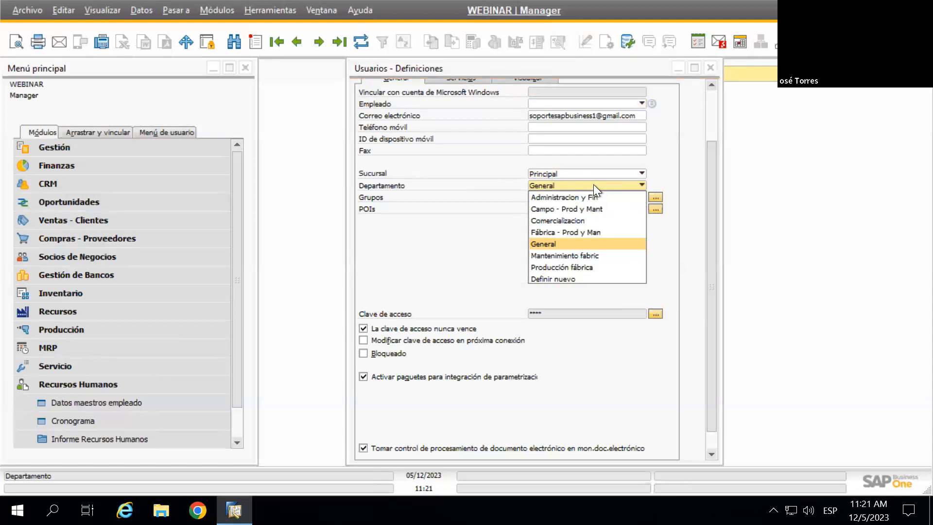
{"action": "left_click", "coordinate": [593, 185]}
{"action": "scroll", "coordinate": [610, 232], "scroll_direction": "down", "scroll_amount": 1}
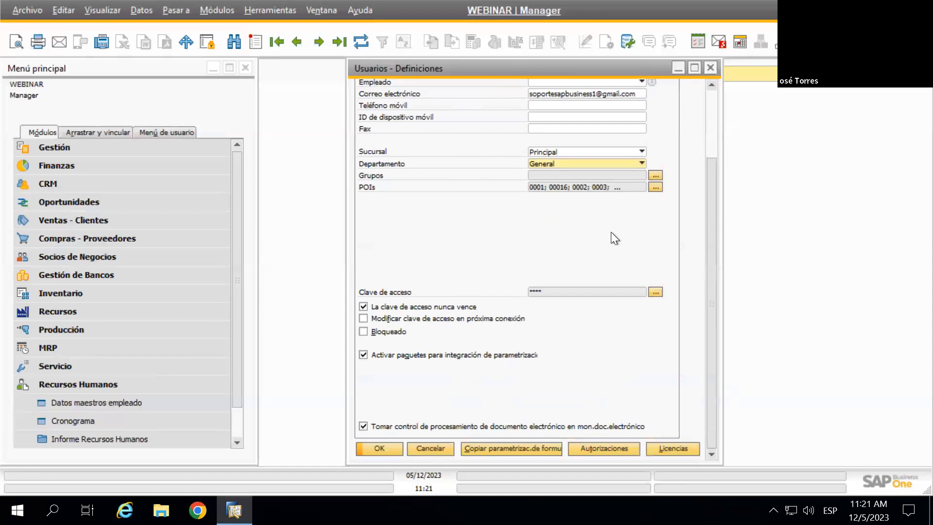
{"action": "scroll", "coordinate": [507, 222], "scroll_direction": "up", "scroll_amount": 1}
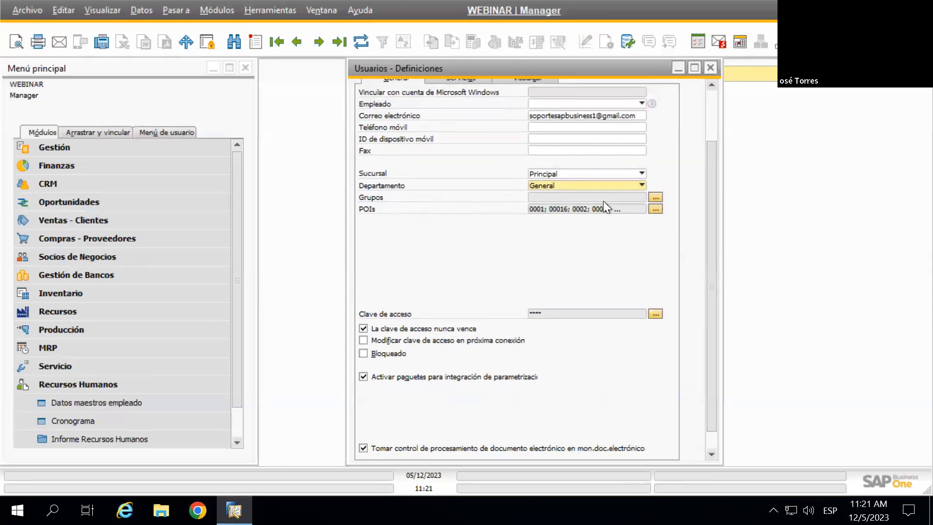
{"action": "left_click", "coordinate": [655, 197]}
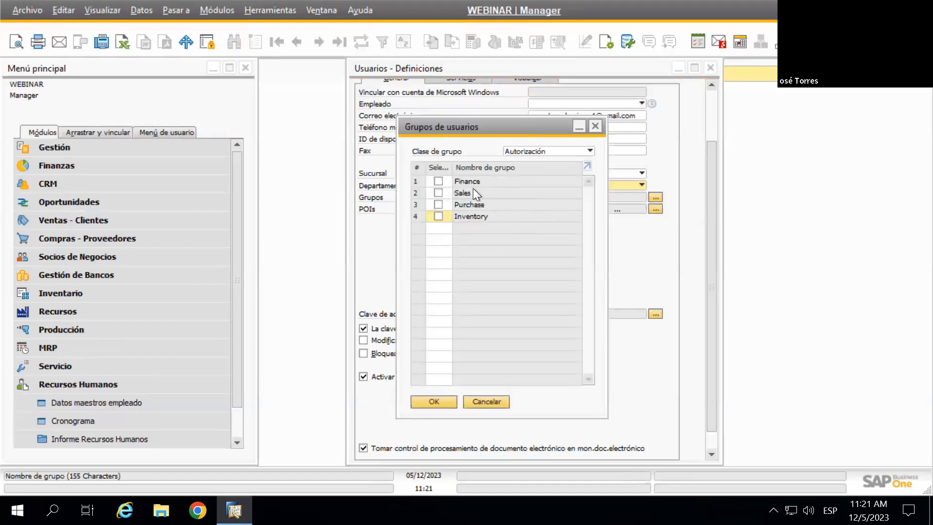
{"action": "left_click", "coordinate": [595, 128]}
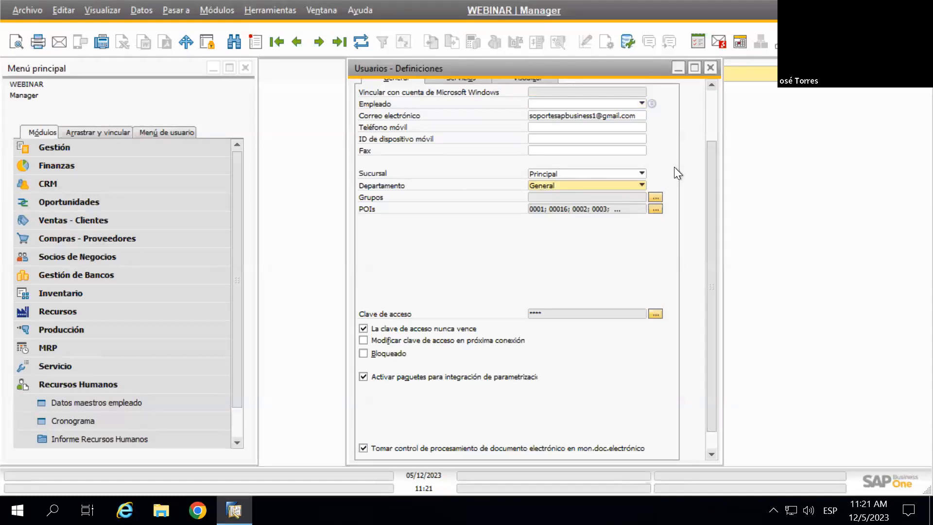
{"action": "left_click", "coordinate": [655, 198]}
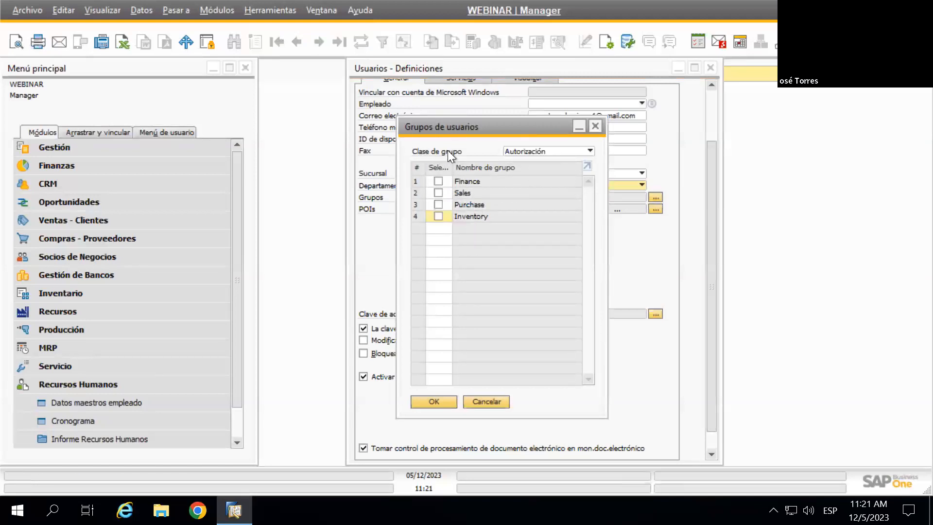
{"action": "left_click", "coordinate": [529, 152]}
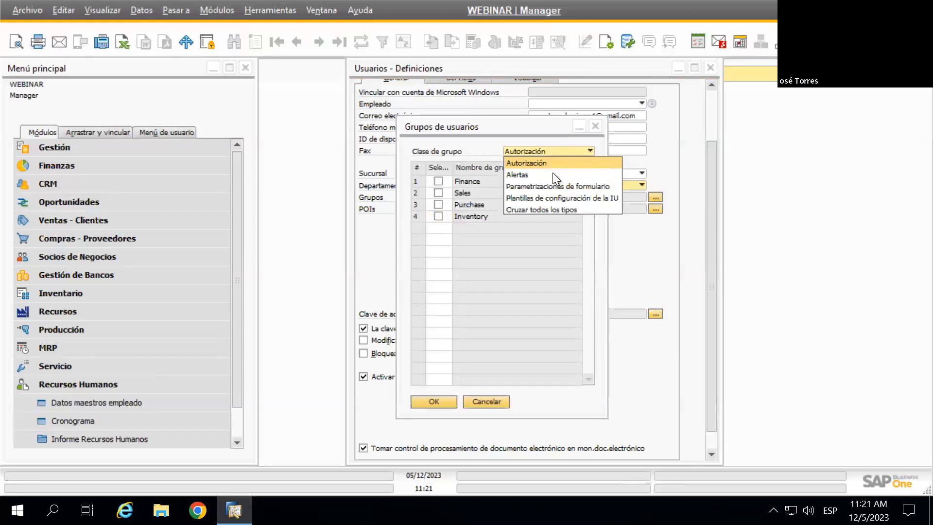
{"action": "left_click", "coordinate": [536, 131]}
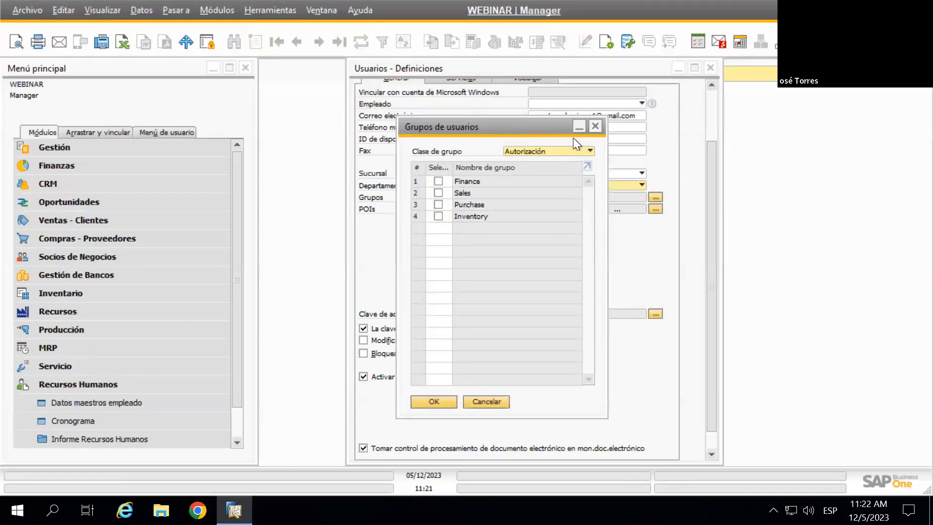
{"action": "left_click", "coordinate": [595, 127]}
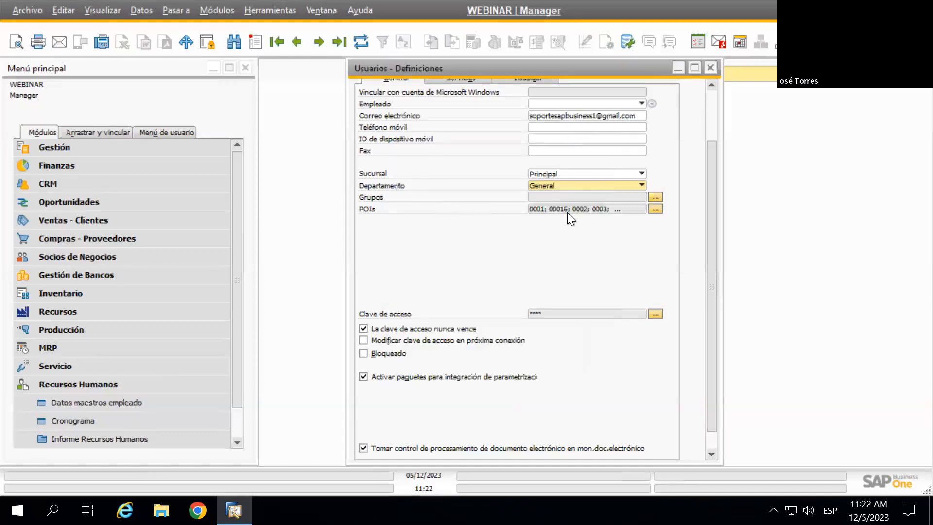
{"action": "scroll", "coordinate": [666, 264], "scroll_direction": "up", "scroll_amount": 3}
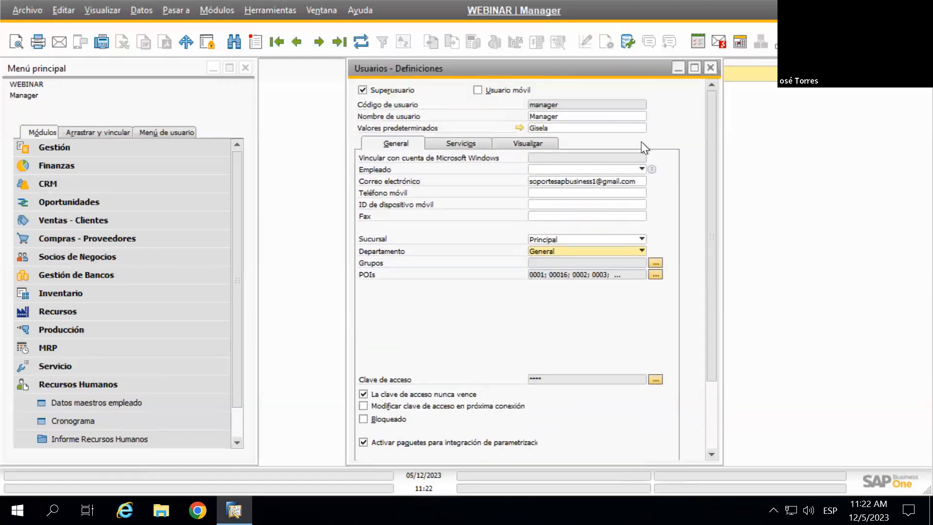
{"action": "left_click", "coordinate": [518, 129]}
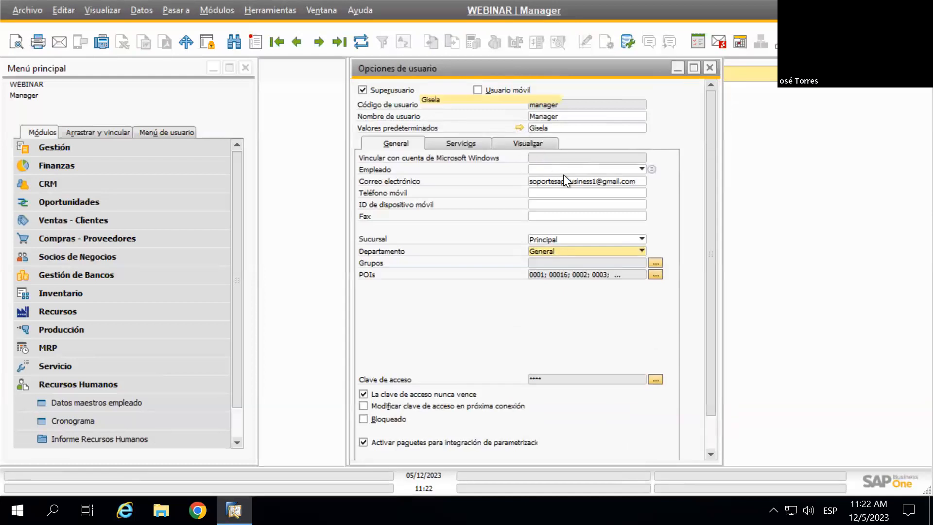
{"action": "left_click", "coordinate": [457, 120]}
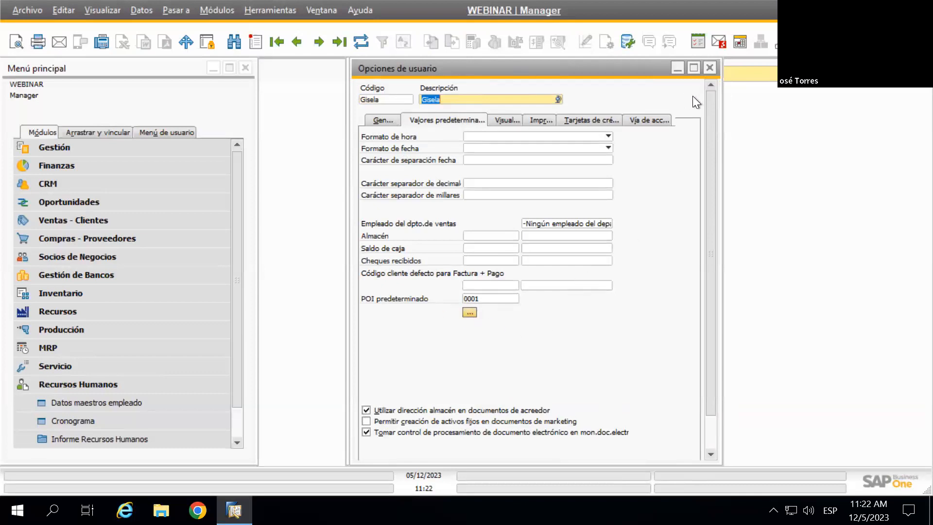
{"action": "left_click", "coordinate": [708, 69]}
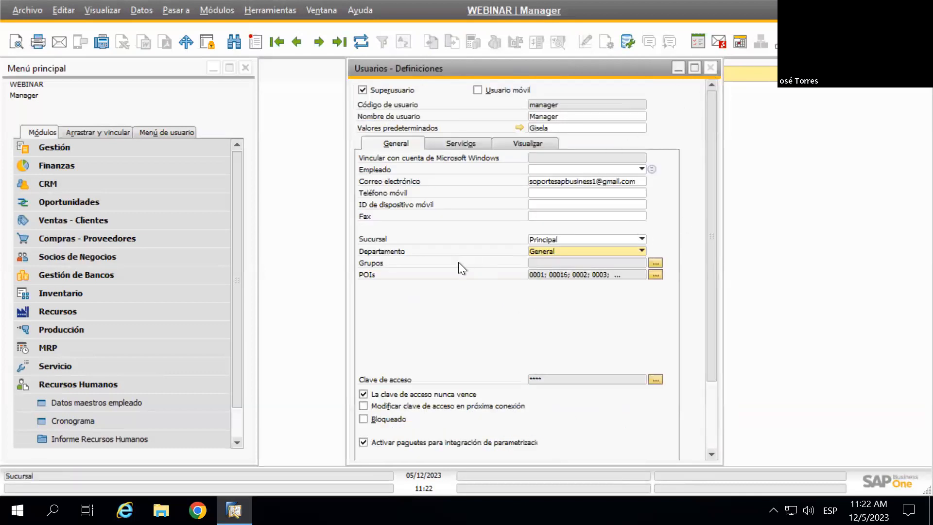
{"action": "left_click", "coordinate": [656, 275]}
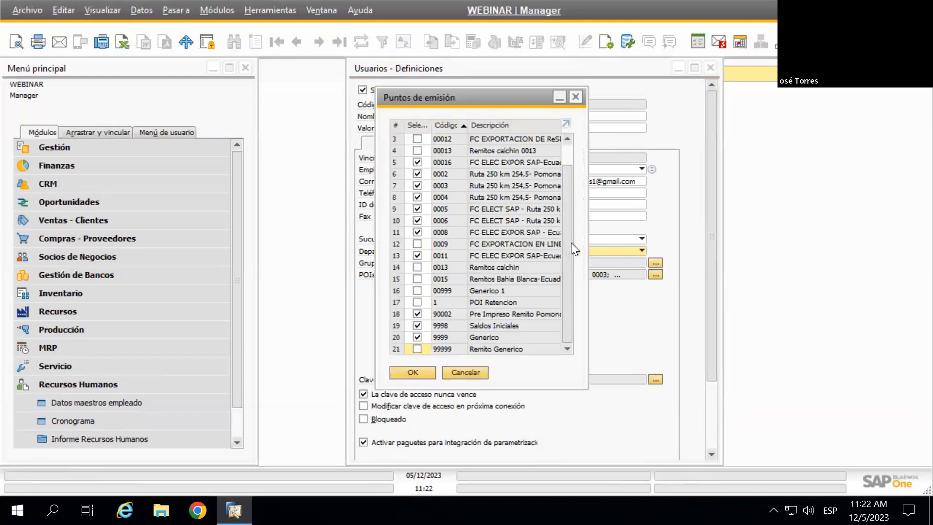
{"action": "scroll", "coordinate": [486, 218], "scroll_direction": "up", "scroll_amount": 1}
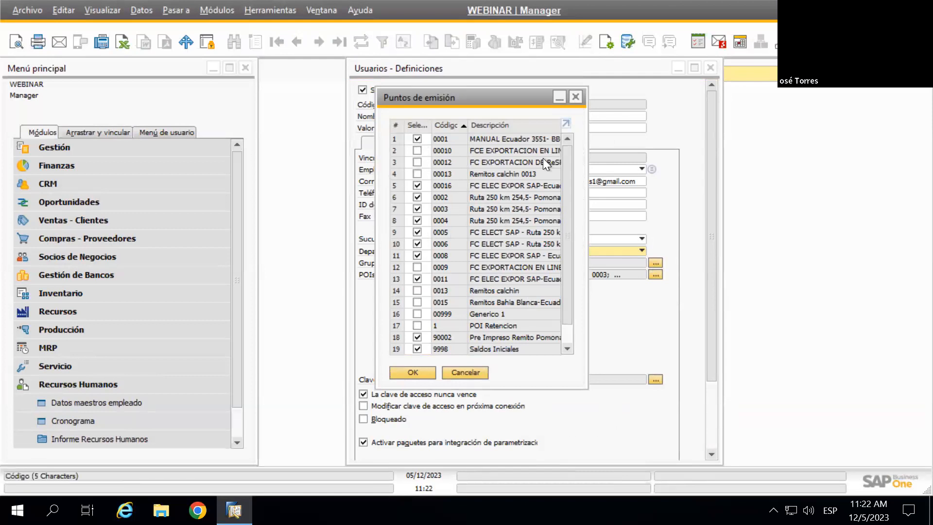
{"action": "left_click", "coordinate": [576, 99]}
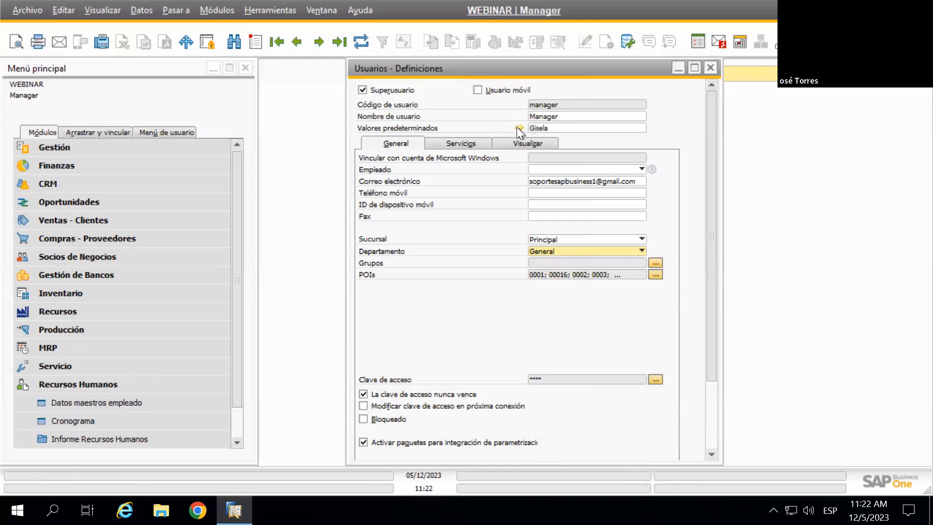
{"action": "left_click", "coordinate": [517, 126]}
{"action": "left_click", "coordinate": [451, 118]}
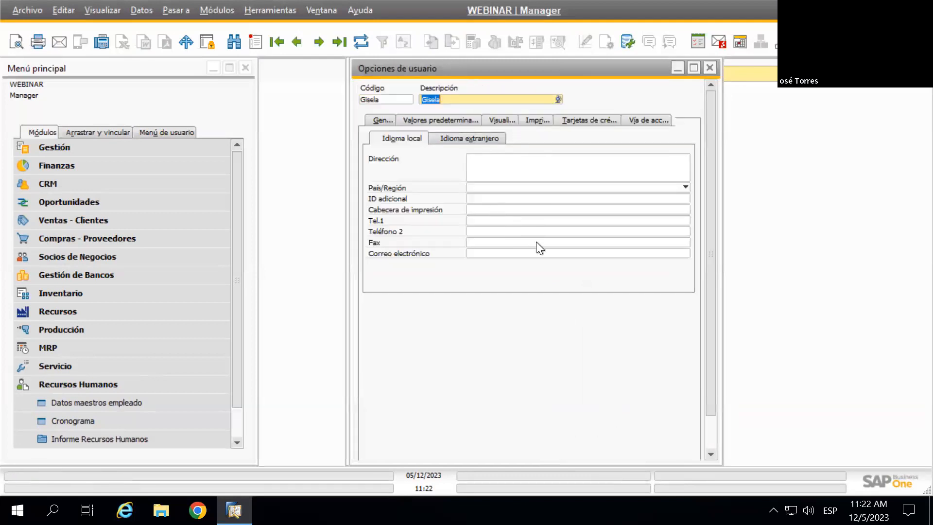
{"action": "left_click", "coordinate": [708, 69]}
{"action": "left_click", "coordinate": [656, 274]}
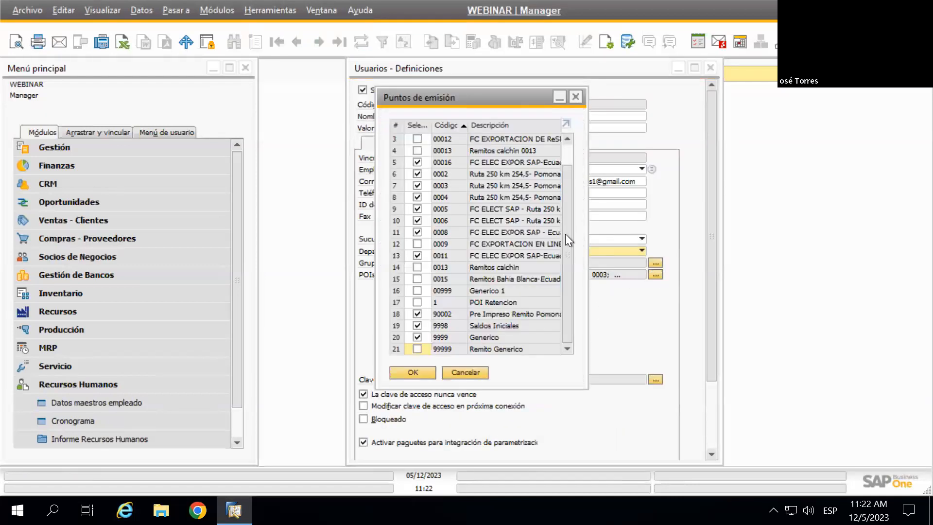
{"action": "scroll", "coordinate": [570, 206], "scroll_direction": "up", "scroll_amount": 2}
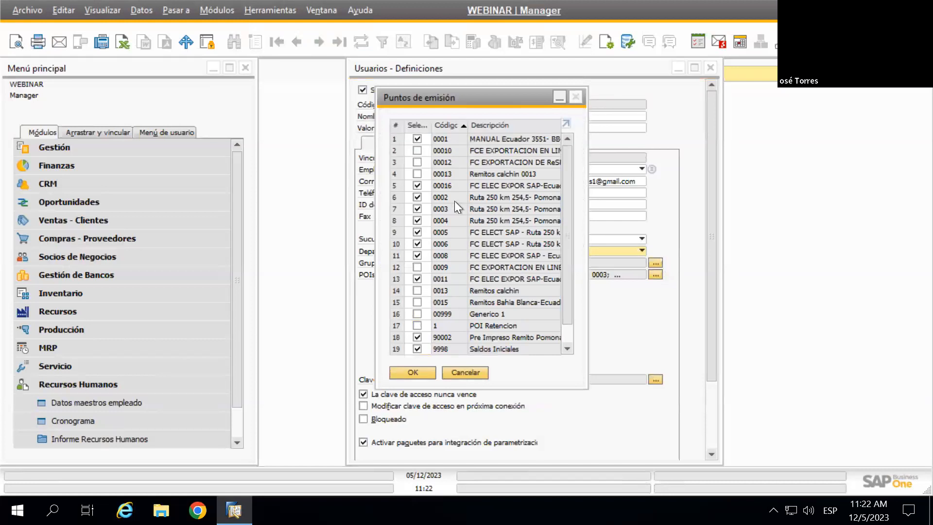
{"action": "left_click", "coordinate": [575, 98]}
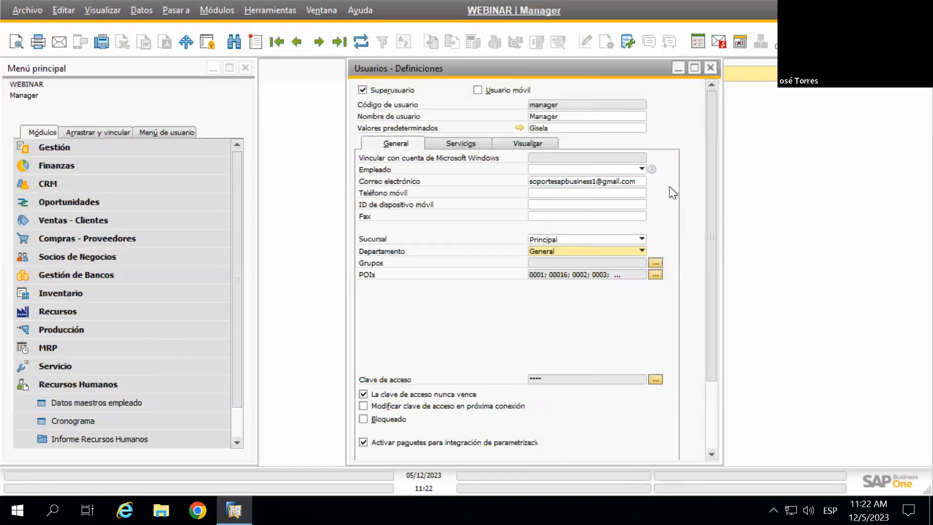
{"action": "scroll", "coordinate": [675, 195], "scroll_direction": "down", "scroll_amount": 2}
{"action": "scroll", "coordinate": [523, 261], "scroll_direction": "down", "scroll_amount": 2}
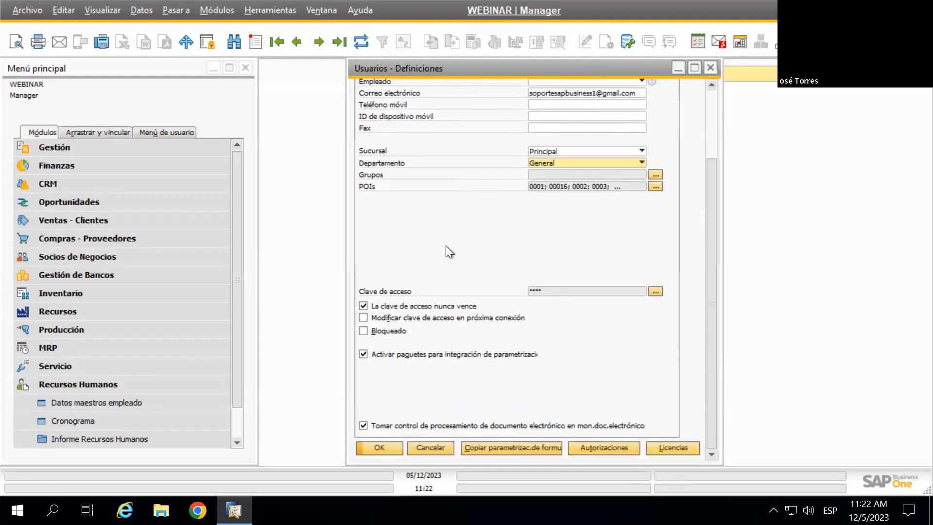
{"action": "left_click", "coordinate": [656, 291]}
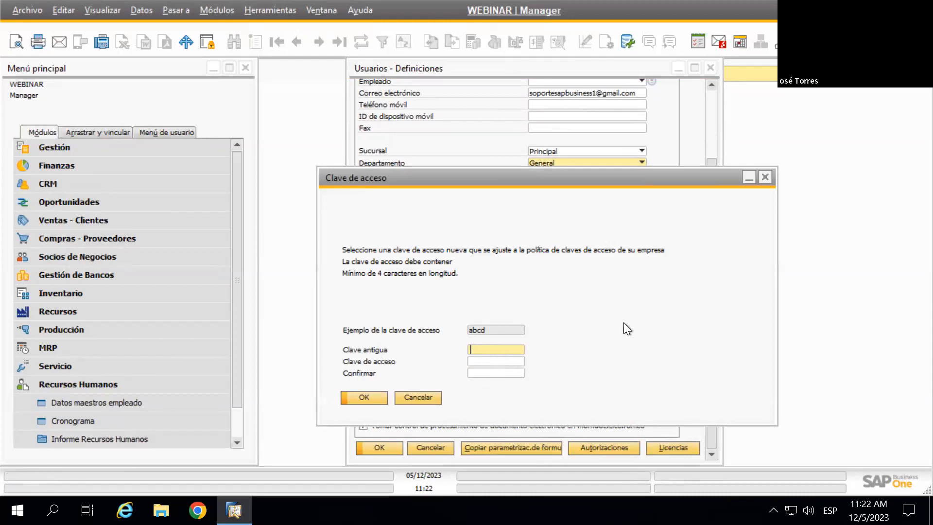
{"action": "left_click", "coordinate": [765, 177]}
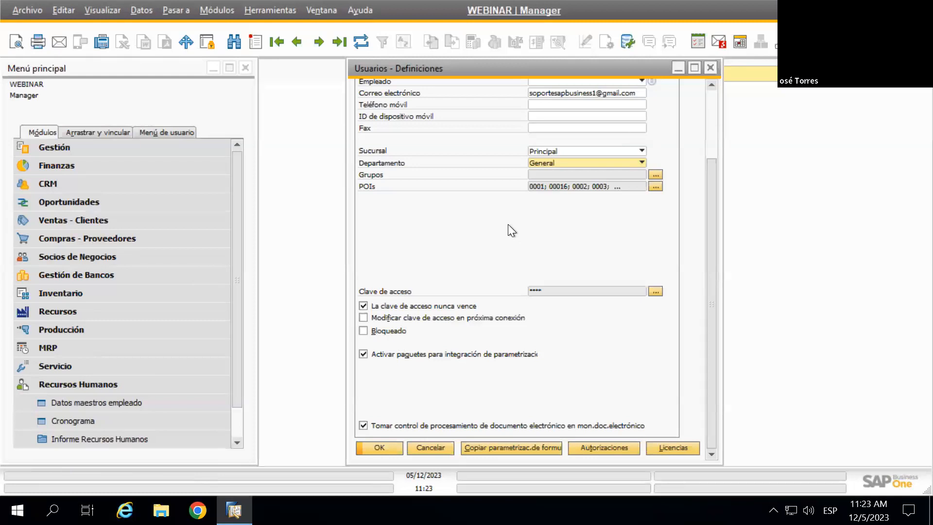
{"action": "left_click", "coordinate": [620, 447]}
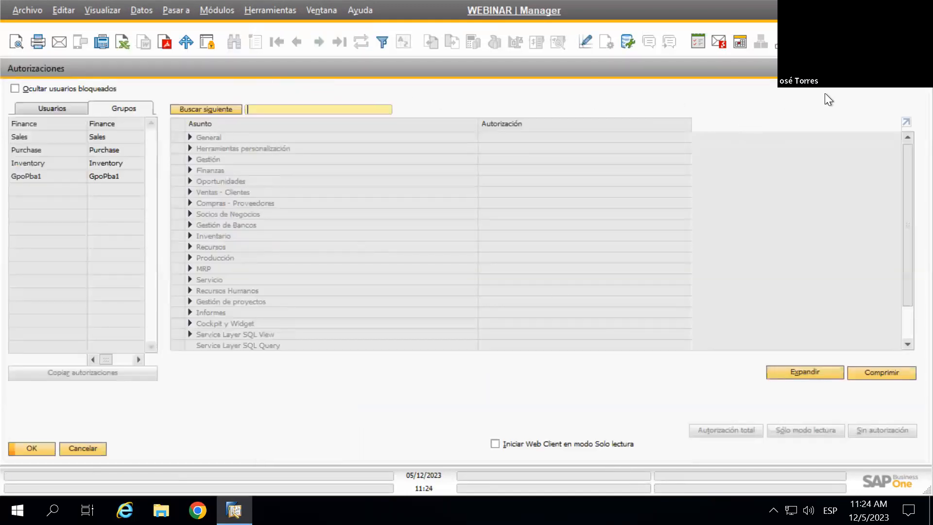
{"action": "left_click", "coordinate": [920, 67]}
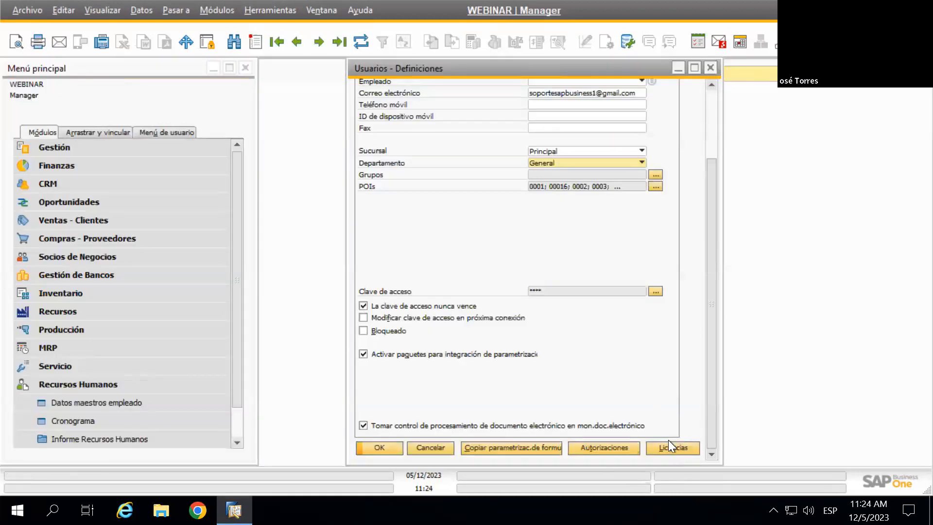
{"action": "left_click", "coordinate": [681, 450]}
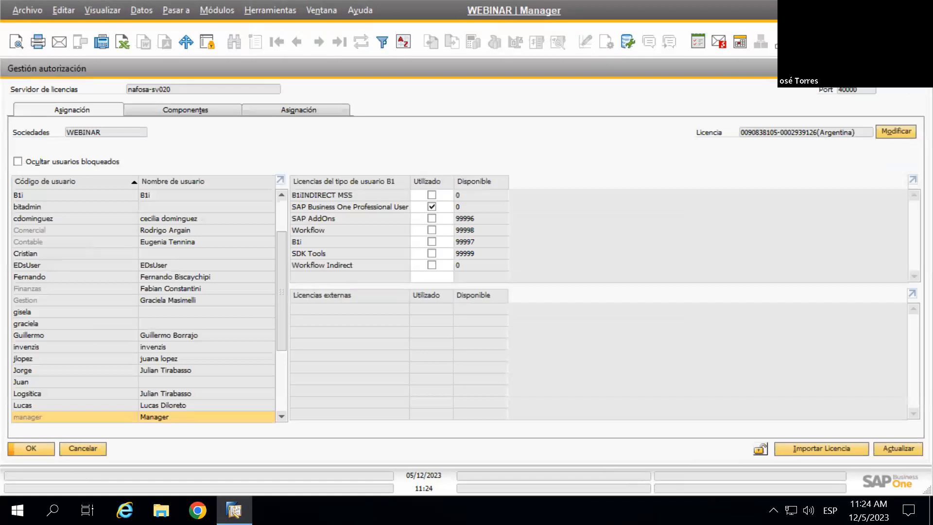
{"action": "left_click", "coordinate": [921, 67]}
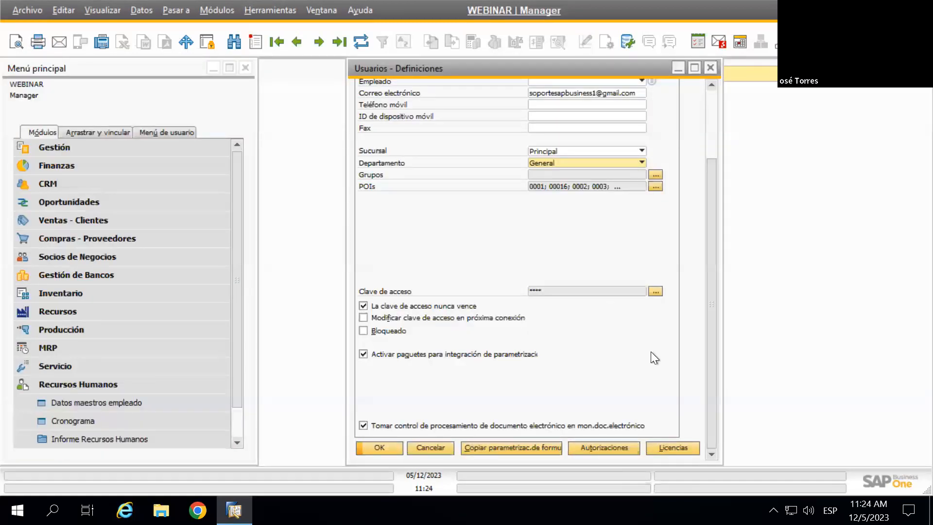
{"action": "scroll", "coordinate": [660, 296], "scroll_direction": "up", "scroll_amount": 3}
{"action": "scroll", "coordinate": [669, 290], "scroll_direction": "up", "scroll_amount": 1}
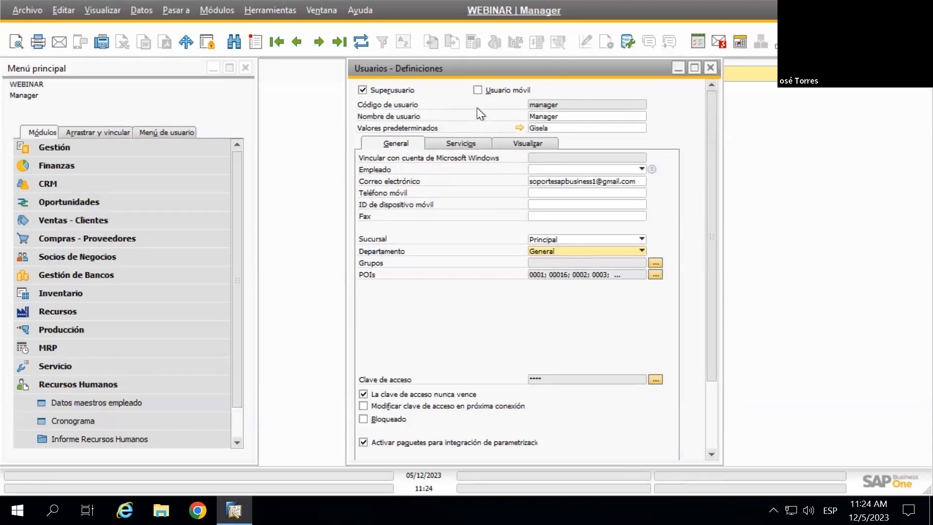
Review the Servicios settings: 5-minute message refresh, 30-minute screen lock, licence info at startup
{"action": "left_click", "coordinate": [459, 144]}
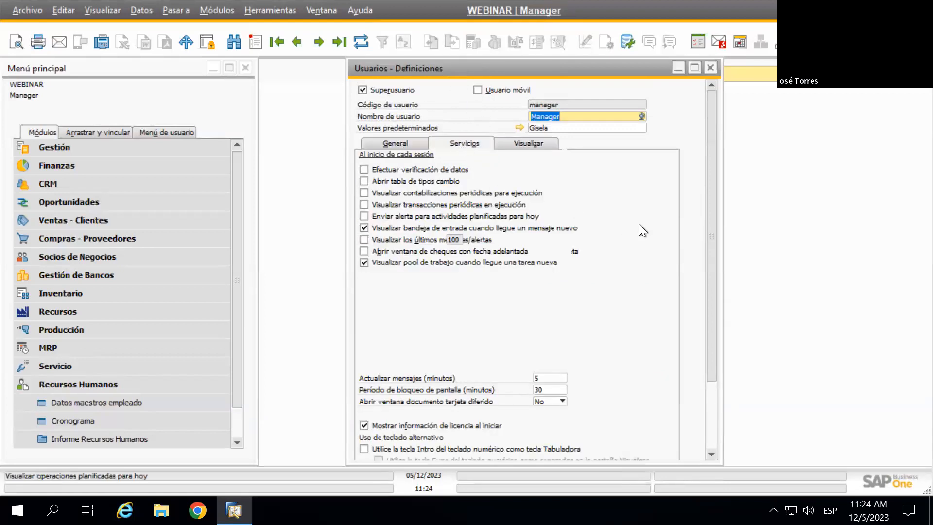
{"action": "scroll", "coordinate": [639, 235], "scroll_direction": "down", "scroll_amount": 2}
{"action": "scroll", "coordinate": [639, 235], "scroll_direction": "down", "scroll_amount": 1}
{"action": "scroll", "coordinate": [637, 231], "scroll_direction": "up", "scroll_amount": 3}
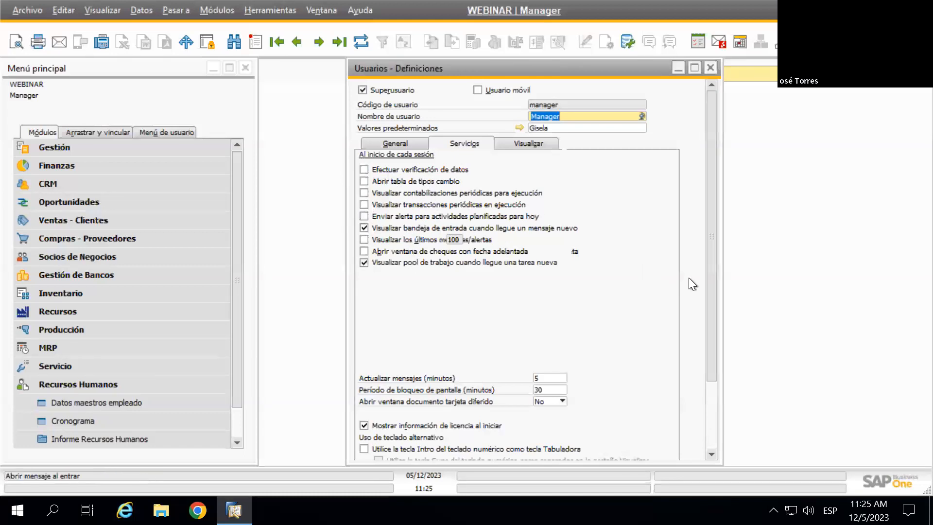
{"action": "scroll", "coordinate": [650, 224], "scroll_direction": "down", "scroll_amount": 2}
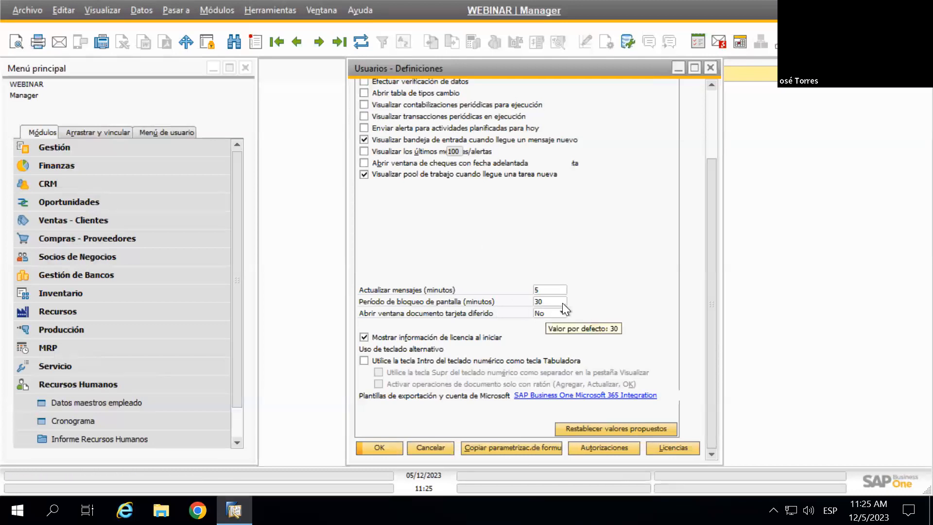
Click the Mostrar información de licencia area, then view Visualizar settings with Spanish (Latin America)
{"action": "scroll", "coordinate": [620, 284], "scroll_direction": "up", "scroll_amount": 1}
{"action": "scroll", "coordinate": [531, 317], "scroll_direction": "down", "scroll_amount": 1}
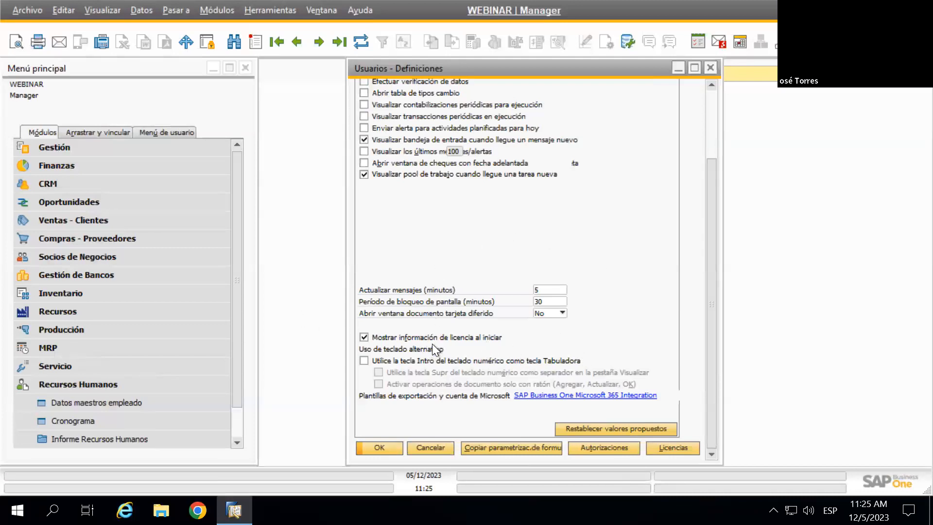
{"action": "left_click", "coordinate": [364, 337]}
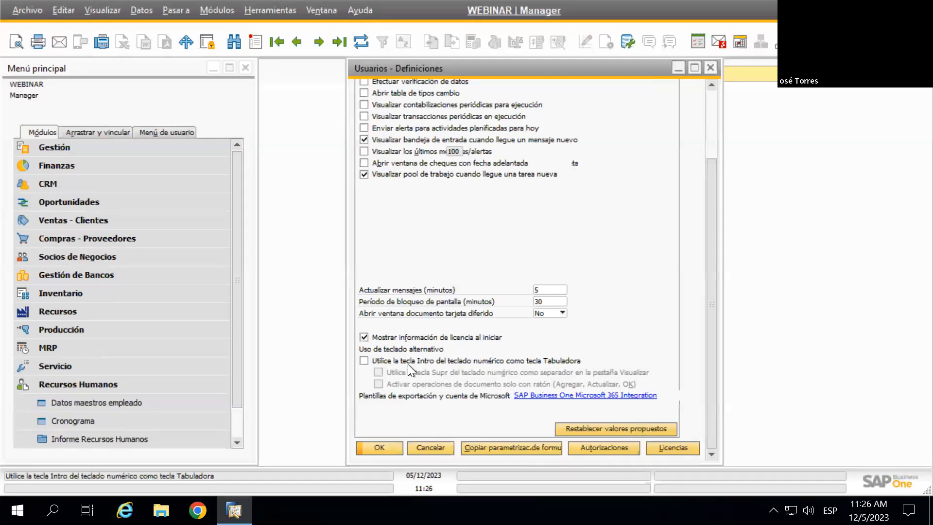
{"action": "scroll", "coordinate": [654, 304], "scroll_direction": "up", "scroll_amount": 4}
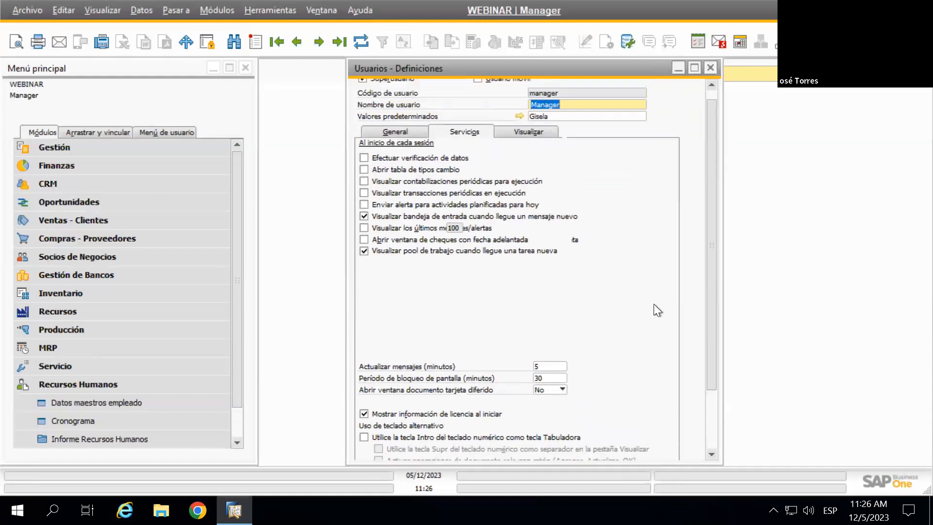
{"action": "left_click", "coordinate": [524, 142]}
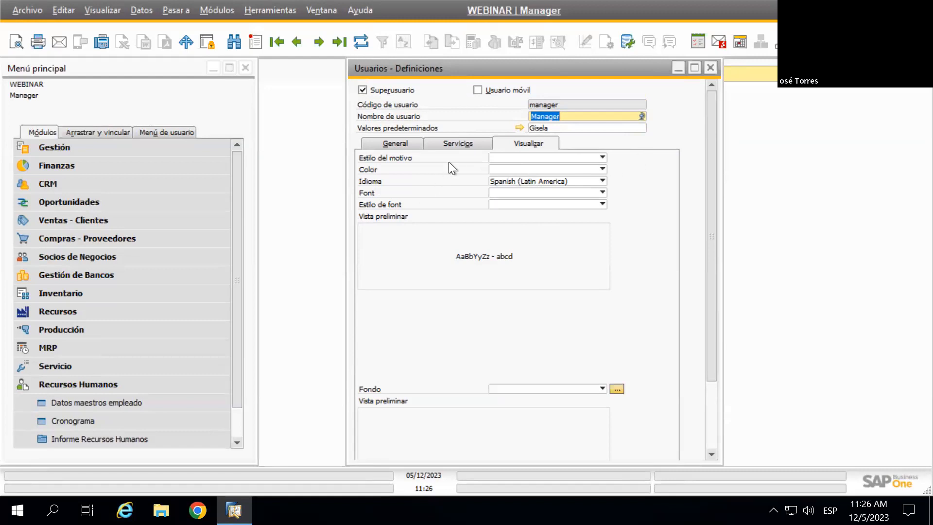
Browse the colour, language, font and font-style lists, then reopen the linked default-values record
{"action": "left_click", "coordinate": [533, 170]}
{"action": "left_click", "coordinate": [533, 170]}
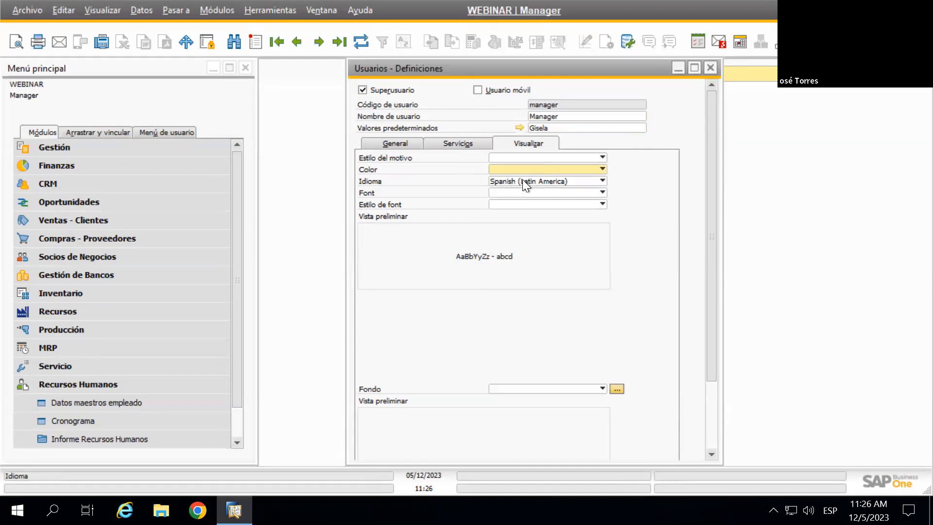
{"action": "left_click", "coordinate": [523, 179]}
{"action": "left_click", "coordinate": [523, 179]}
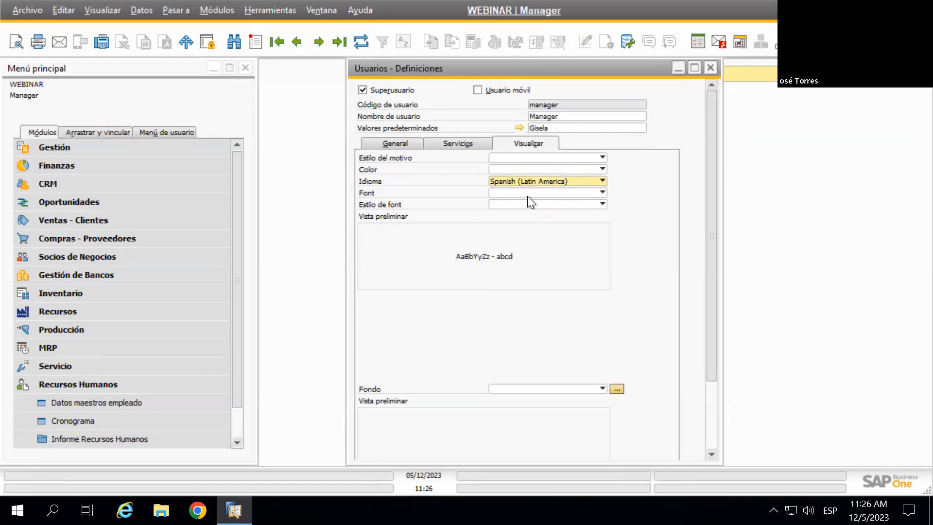
{"action": "left_click", "coordinate": [526, 194]}
{"action": "left_click", "coordinate": [515, 192]}
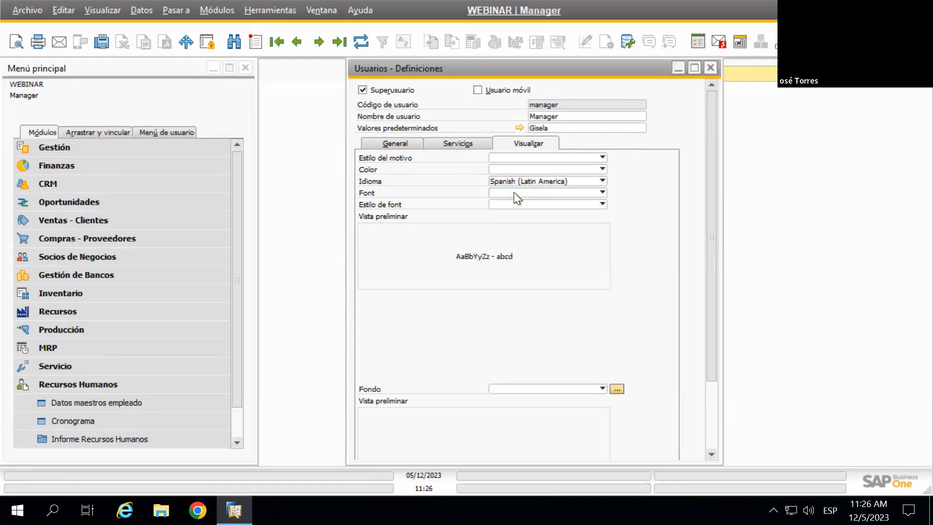
{"action": "left_click", "coordinate": [518, 206]}
{"action": "left_click", "coordinate": [521, 209]}
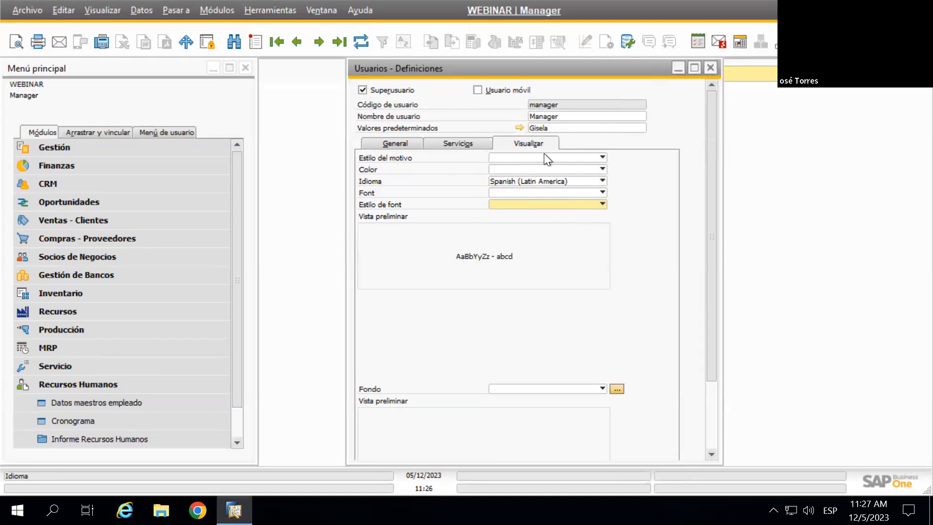
{"action": "left_click", "coordinate": [518, 127]}
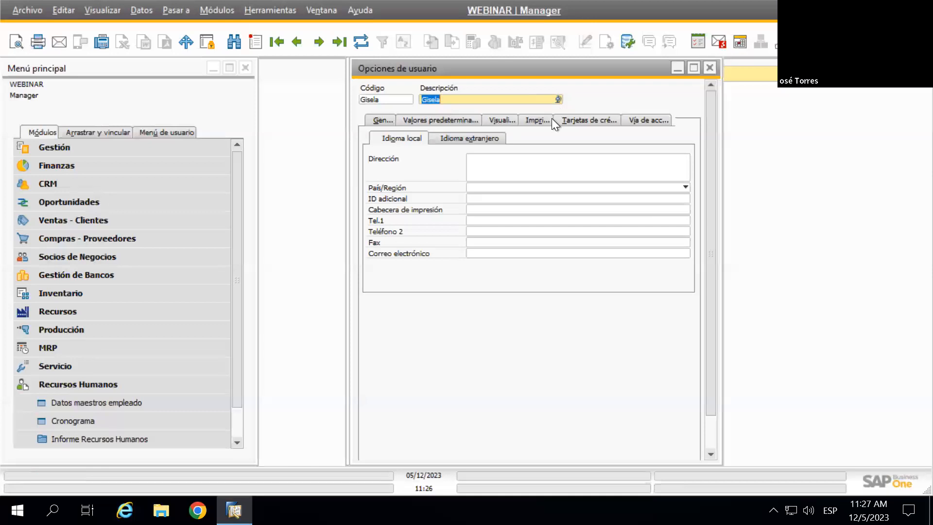
Check the Visualizar tab of the linked user options, then reopen and close that record twice
{"action": "left_click", "coordinate": [504, 120]}
{"action": "left_click", "coordinate": [710, 69]}
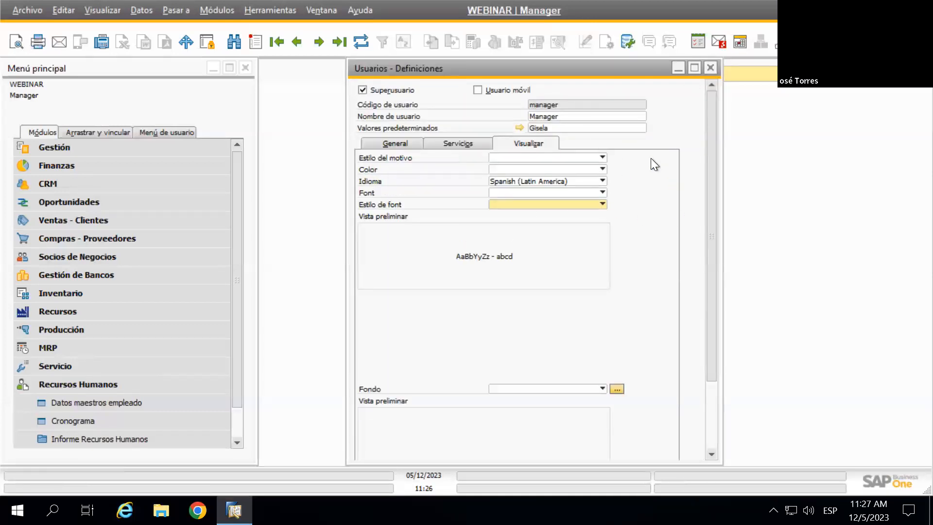
{"action": "left_click", "coordinate": [520, 128]}
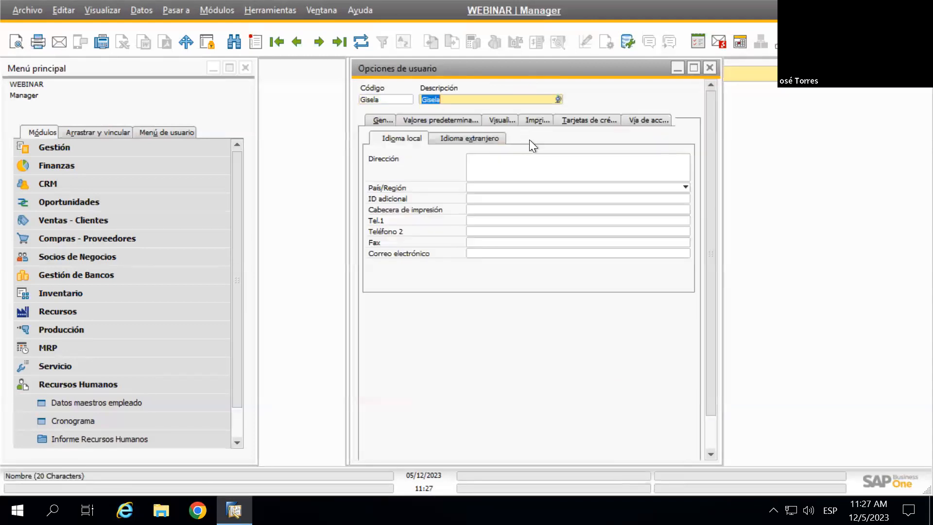
{"action": "left_click", "coordinate": [676, 71]}
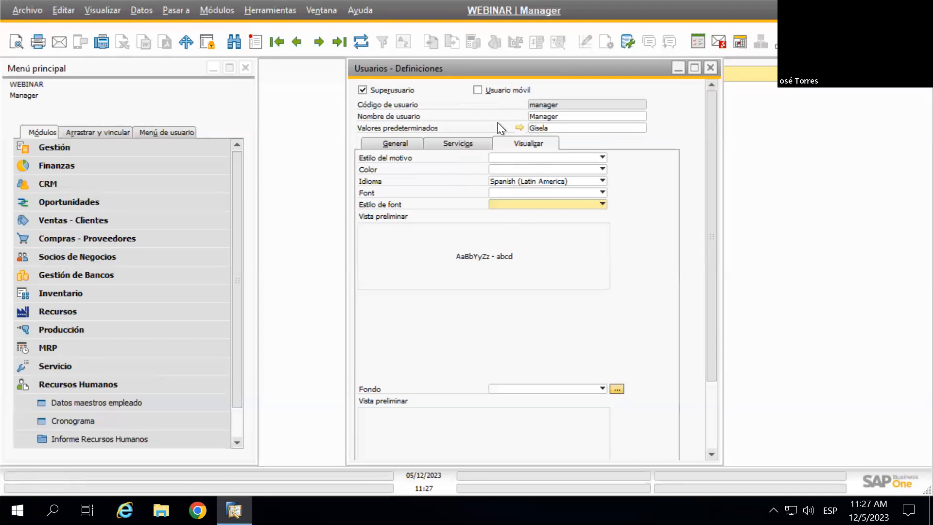
{"action": "left_click", "coordinate": [518, 129]}
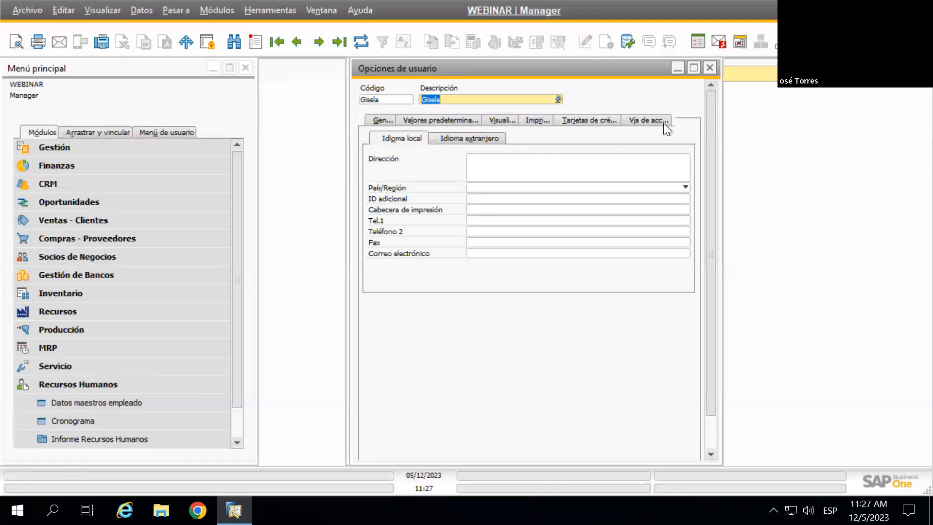
{"action": "left_click", "coordinate": [710, 68]}
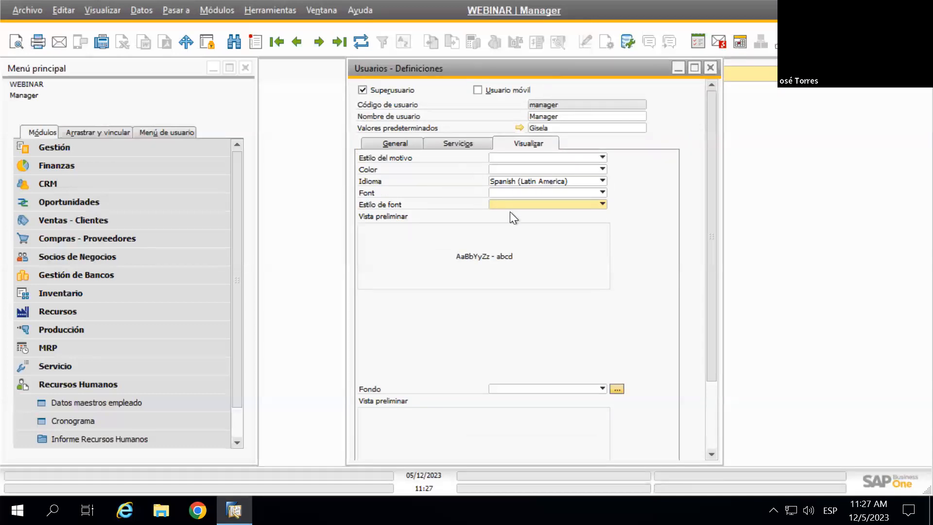
Keep the manager's language as Spanish (Latin America) and show the General tab details
{"action": "left_click", "coordinate": [538, 182]}
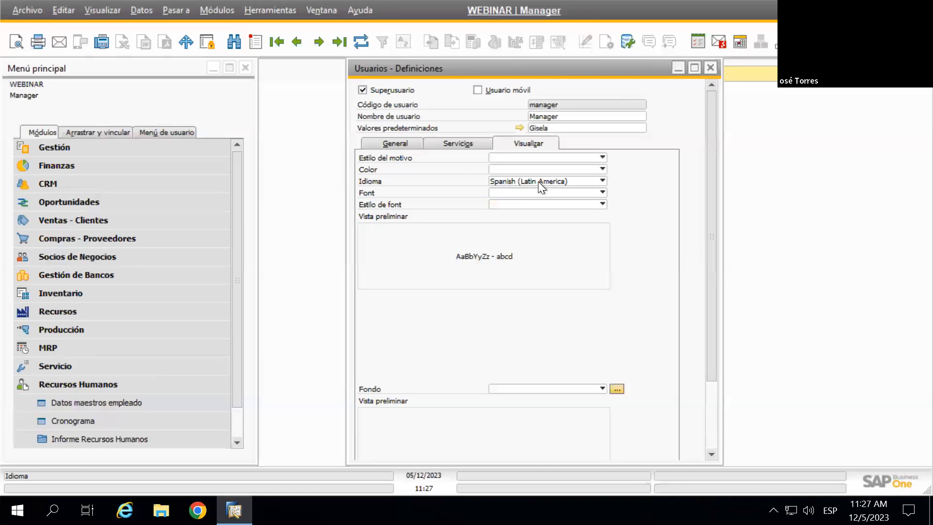
{"action": "left_click", "coordinate": [538, 182]}
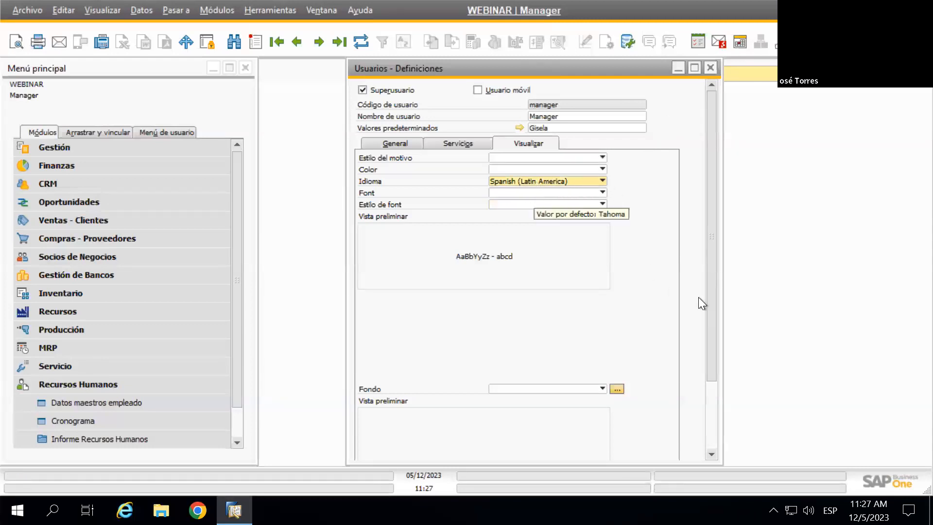
{"action": "scroll", "coordinate": [632, 251], "scroll_direction": "down", "scroll_amount": 1}
{"action": "scroll", "coordinate": [635, 255], "scroll_direction": "down", "scroll_amount": 3}
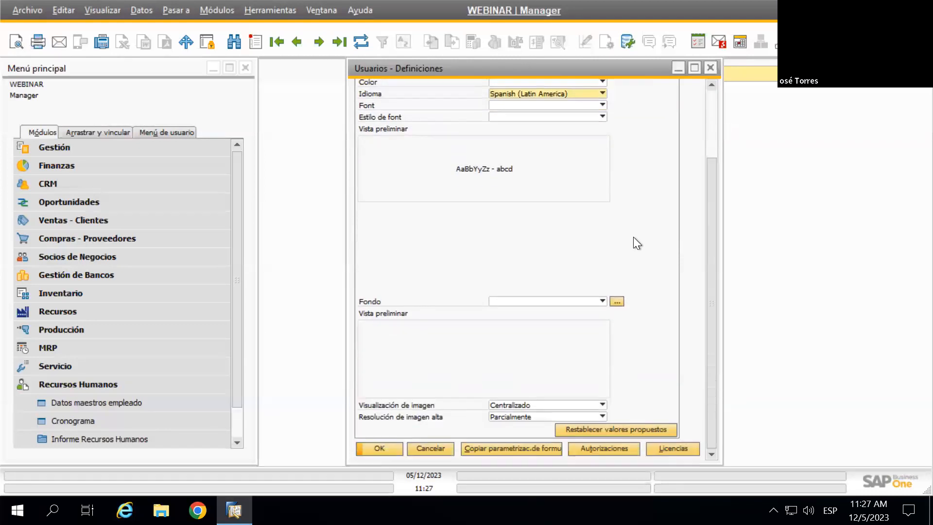
{"action": "scroll", "coordinate": [651, 257], "scroll_direction": "up", "scroll_amount": 4}
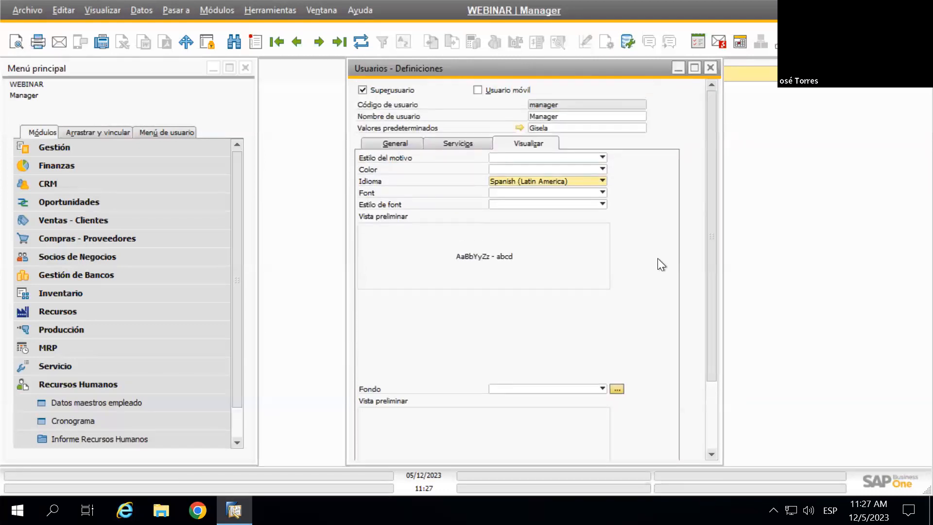
{"action": "left_click", "coordinate": [383, 142]}
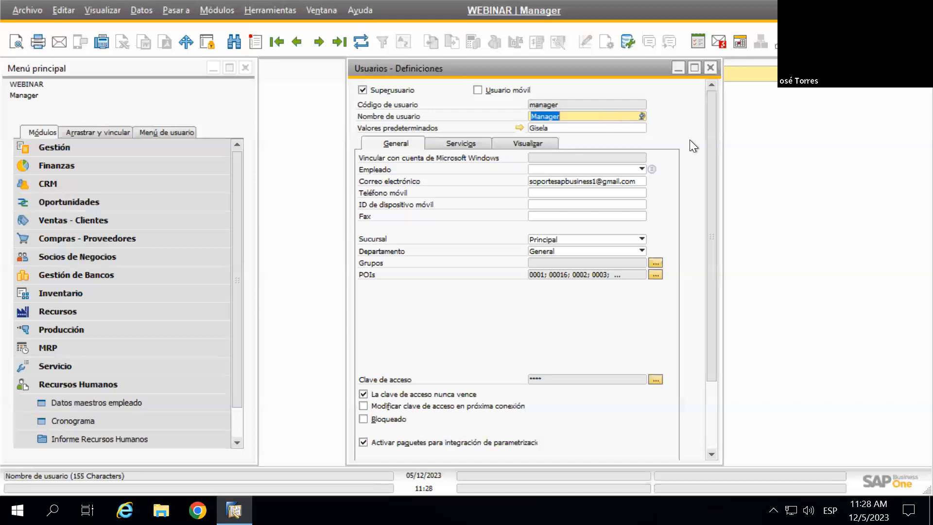
Scroll through the Usuarios - Definiciones form, then close it
{"action": "scroll", "coordinate": [674, 122], "scroll_direction": "down", "scroll_amount": 3}
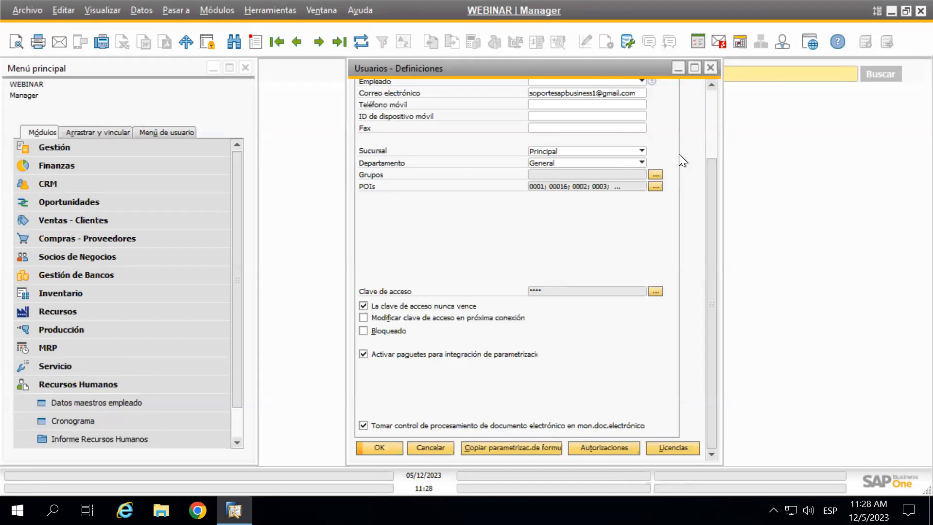
{"action": "scroll", "coordinate": [678, 154], "scroll_direction": "up", "scroll_amount": 3}
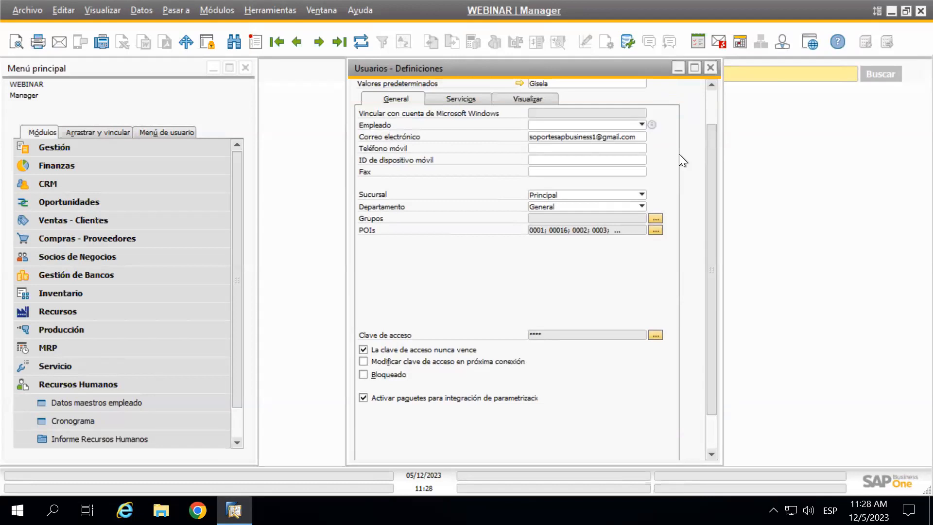
{"action": "scroll", "coordinate": [679, 153], "scroll_direction": "up", "scroll_amount": 3}
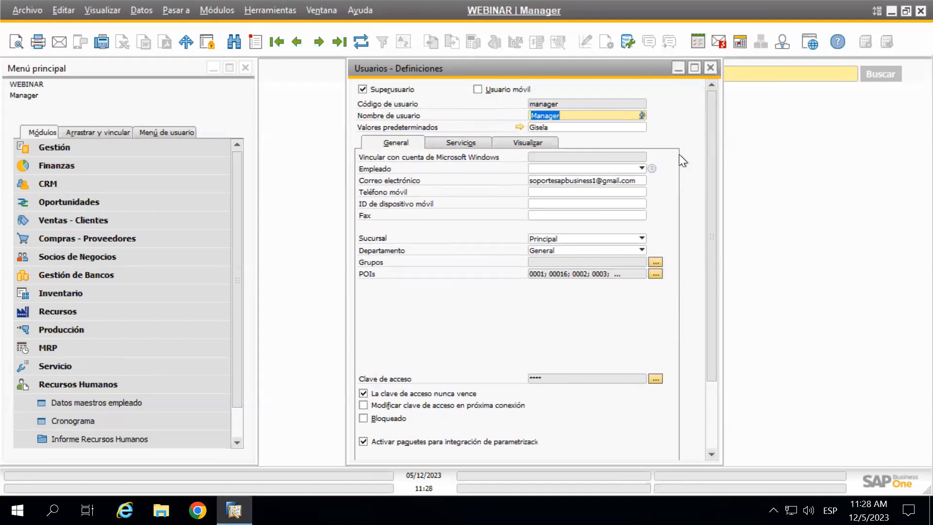
{"action": "scroll", "coordinate": [678, 154], "scroll_direction": "up", "scroll_amount": 1}
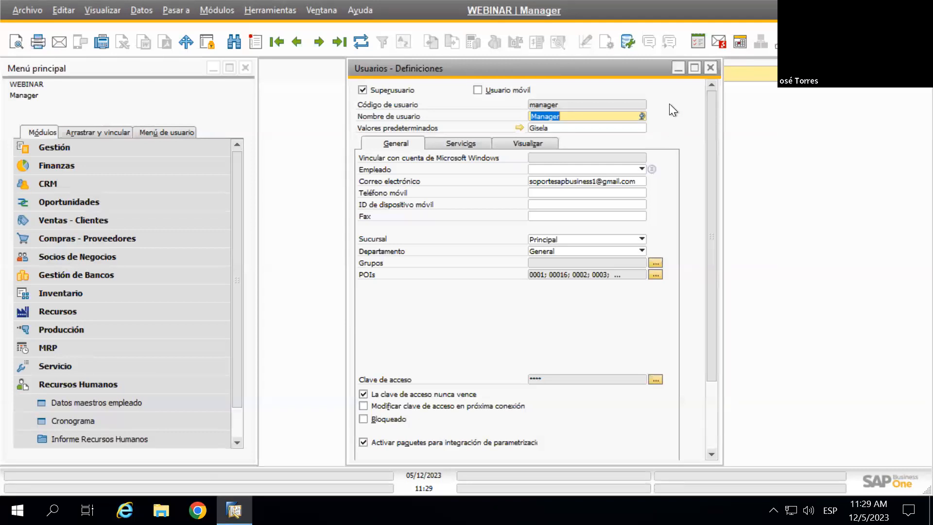
{"action": "left_click", "coordinate": [709, 69]}
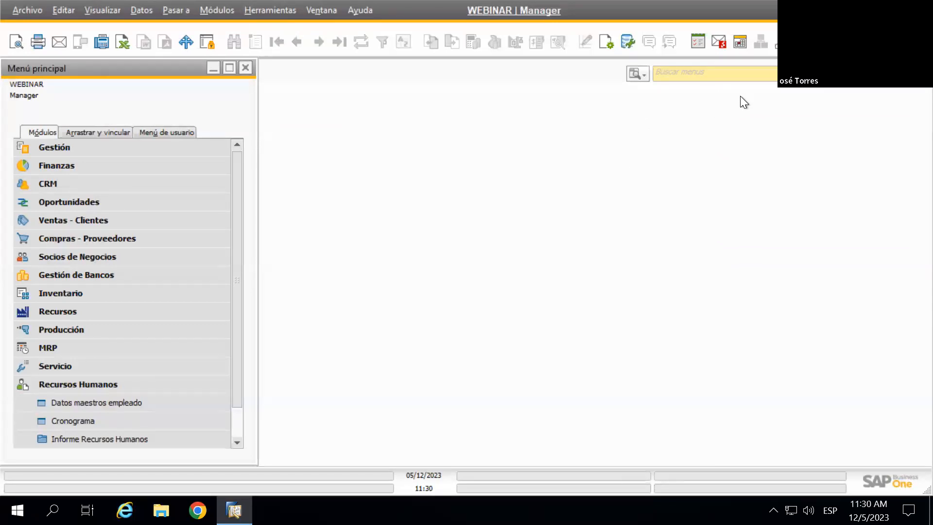
{"action": "left_click", "coordinate": [782, 42]}
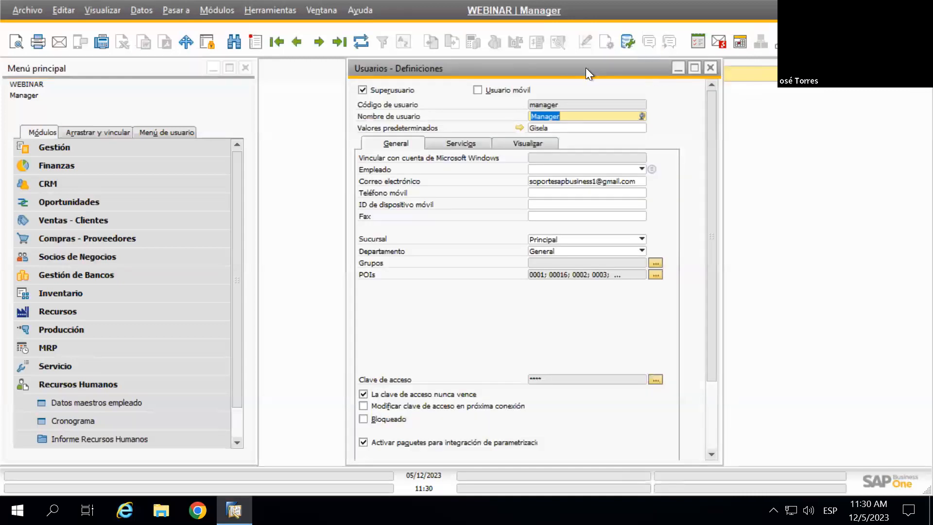
{"action": "scroll", "coordinate": [675, 121], "scroll_direction": "down", "scroll_amount": 3}
{"action": "scroll", "coordinate": [677, 122], "scroll_direction": "up", "scroll_amount": 3}
{"action": "left_click", "coordinate": [708, 69]}
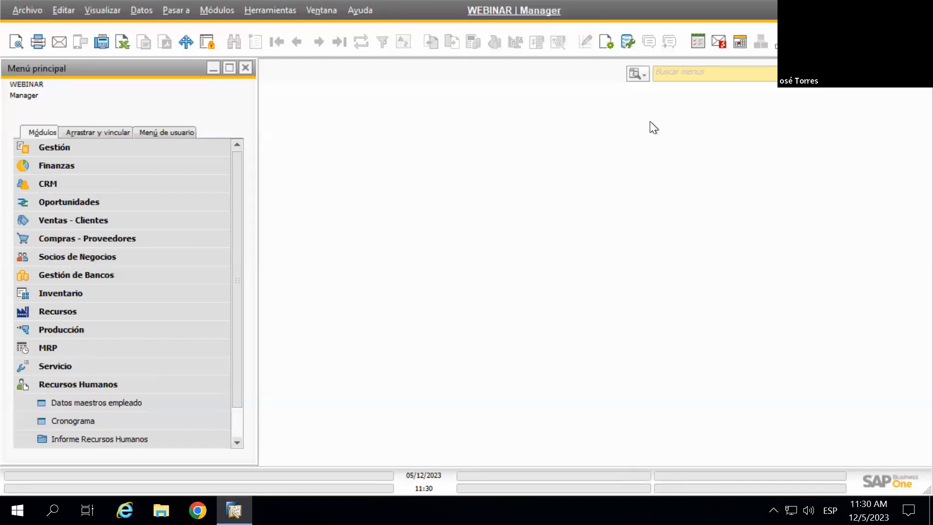
Open Grupos de usuarios from Gestión > Definiciones > General in the main menu
{"action": "left_click", "coordinate": [77, 147]}
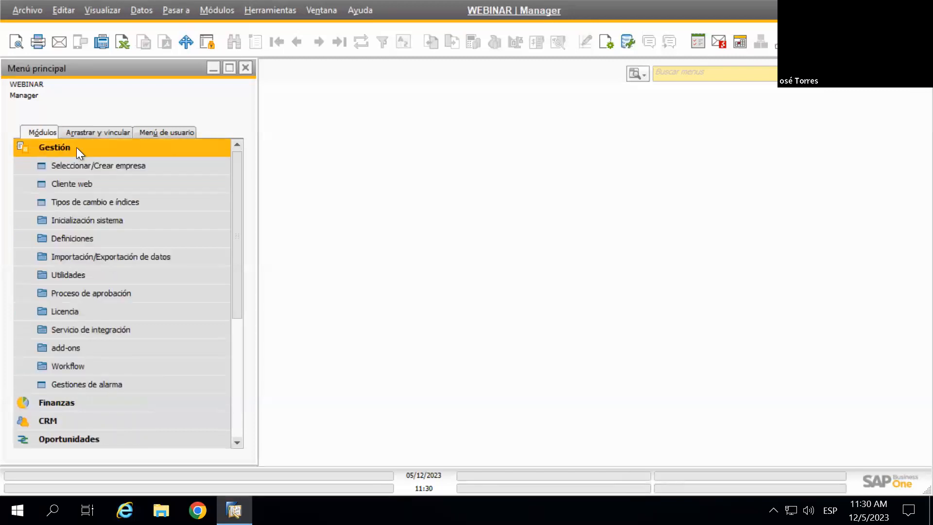
{"action": "left_click", "coordinate": [74, 238]}
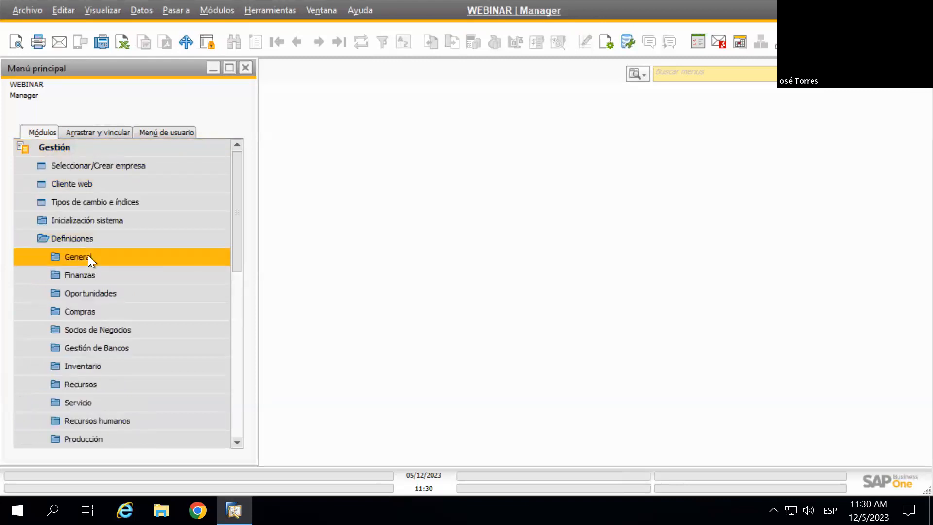
{"action": "left_click", "coordinate": [88, 255]}
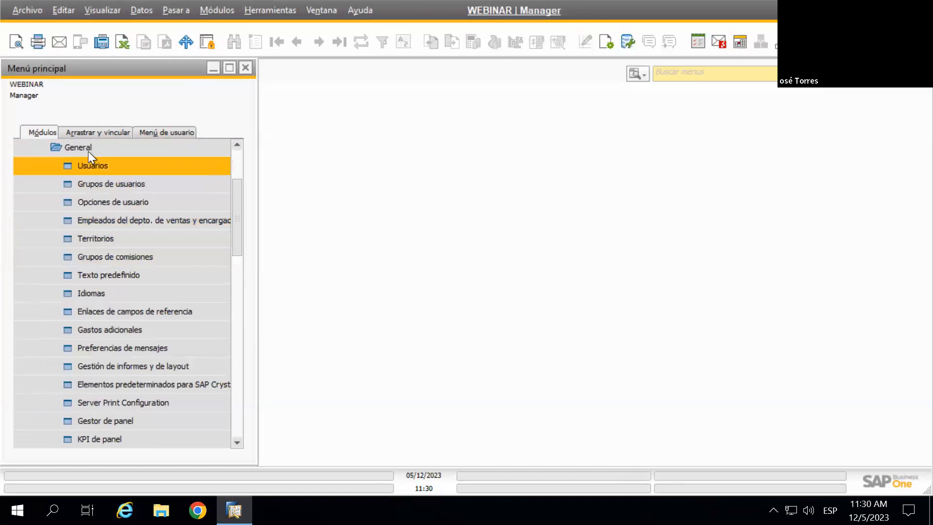
{"action": "scroll", "coordinate": [100, 170], "scroll_direction": "up", "scroll_amount": 1}
{"action": "scroll", "coordinate": [99, 185], "scroll_direction": "up", "scroll_amount": 1}
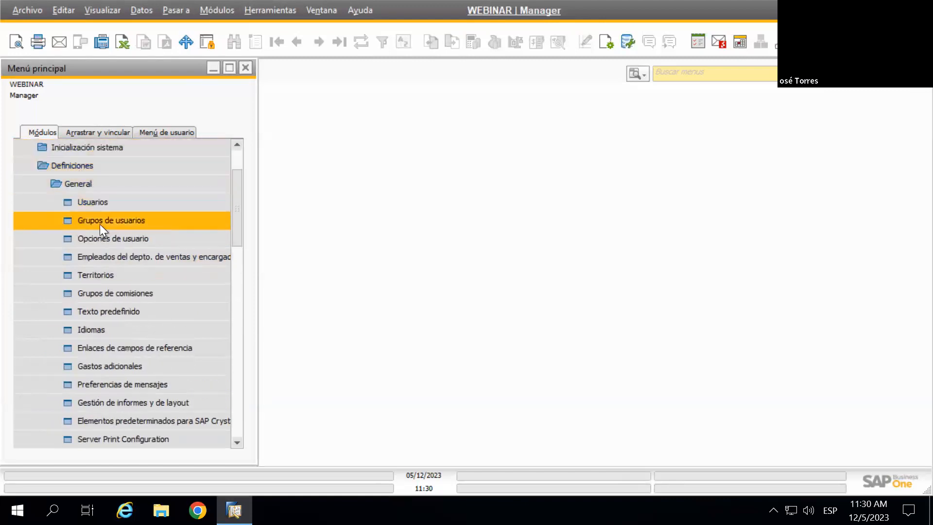
{"action": "left_click", "coordinate": [114, 221]}
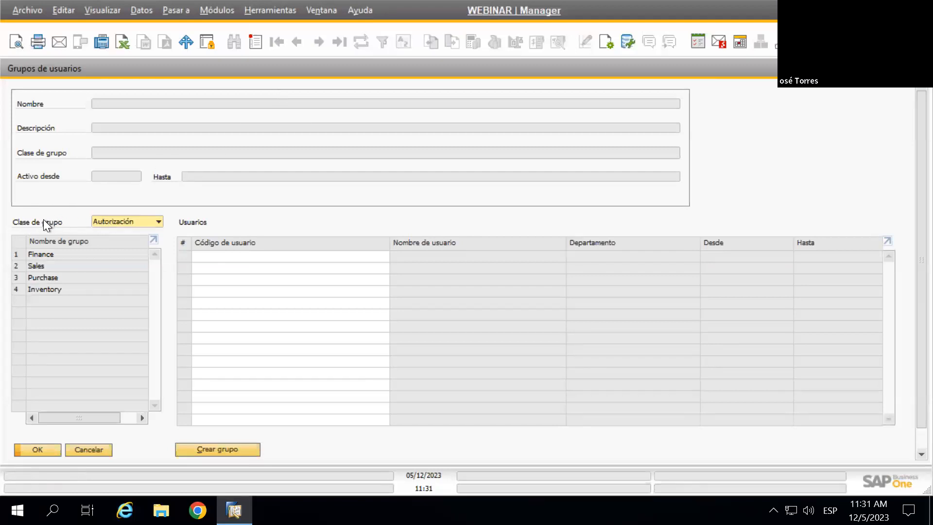
Try several group classes, then filter by Autorización to show the Finance group's users
{"action": "left_click", "coordinate": [158, 223]}
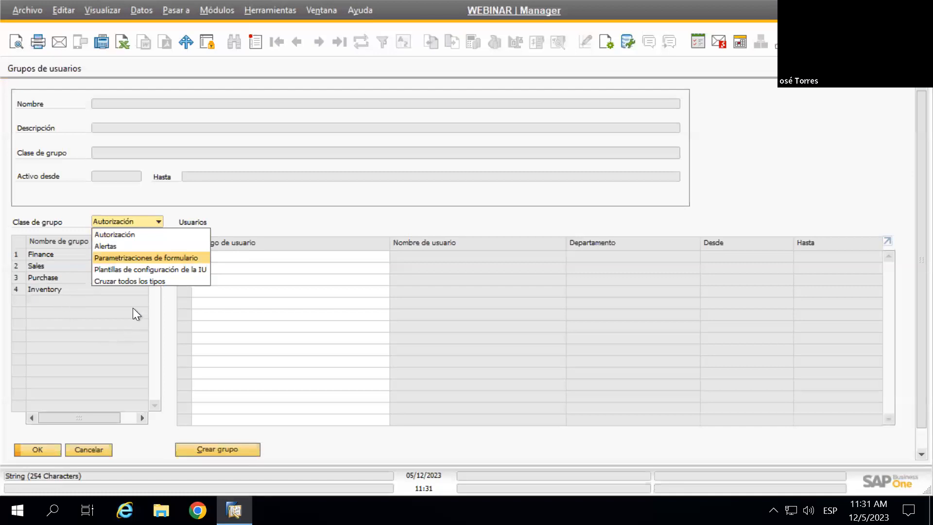
{"action": "left_click", "coordinate": [126, 282]}
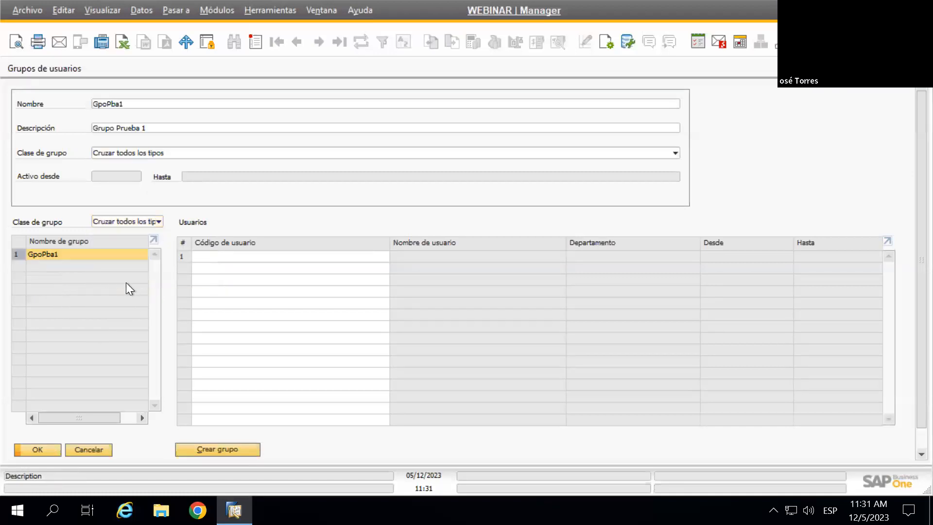
{"action": "left_click", "coordinate": [144, 220]}
{"action": "left_click", "coordinate": [133, 230]}
{"action": "left_click", "coordinate": [133, 220]}
{"action": "left_click", "coordinate": [126, 244]}
{"action": "left_click", "coordinate": [129, 220]}
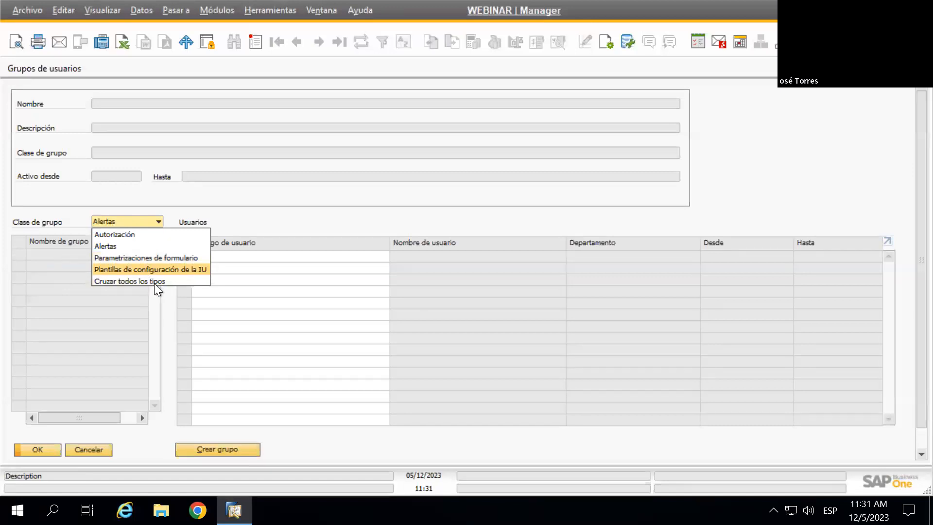
{"action": "left_click", "coordinate": [247, 213]}
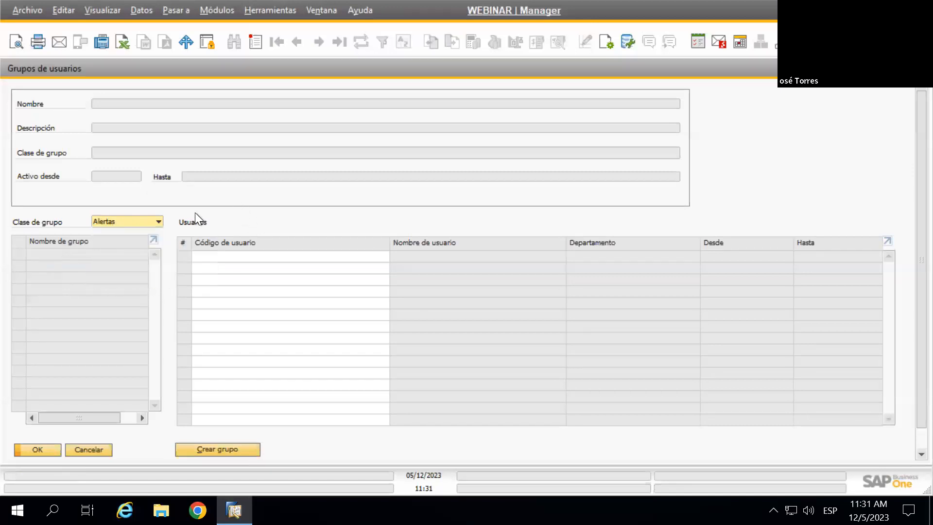
{"action": "left_click", "coordinate": [150, 224]}
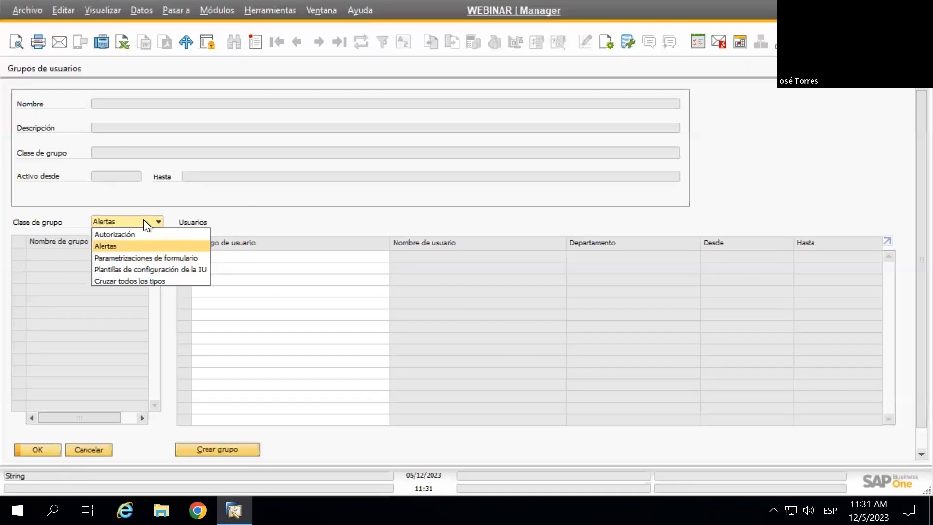
{"action": "left_click", "coordinate": [133, 233]}
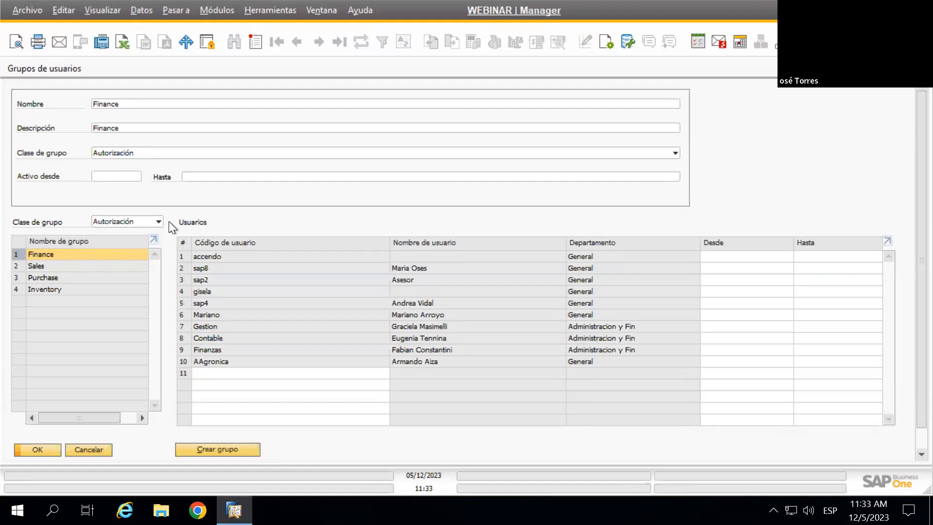
Filter the group list by Cruzar todos los tipos to show GpoPba1 (Grupo Prueba 1)
{"action": "left_click", "coordinate": [155, 222]}
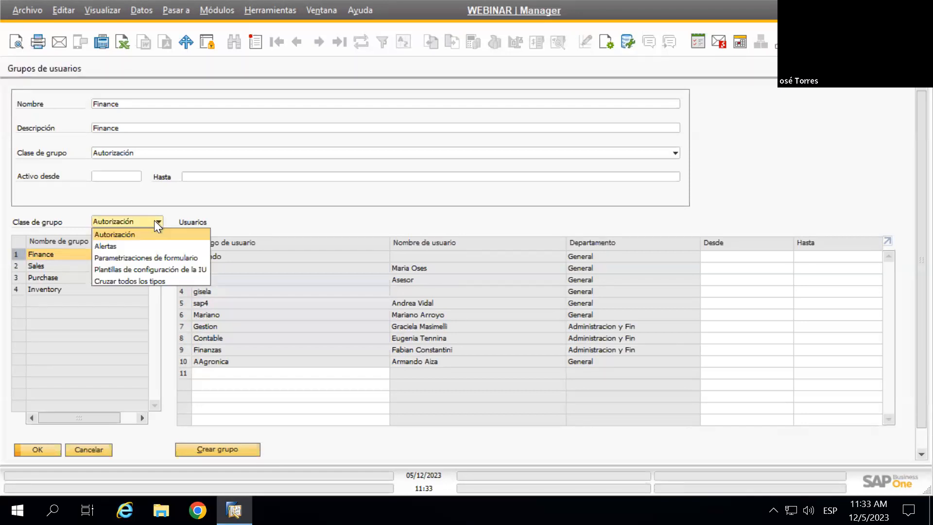
{"action": "left_click", "coordinate": [165, 280]}
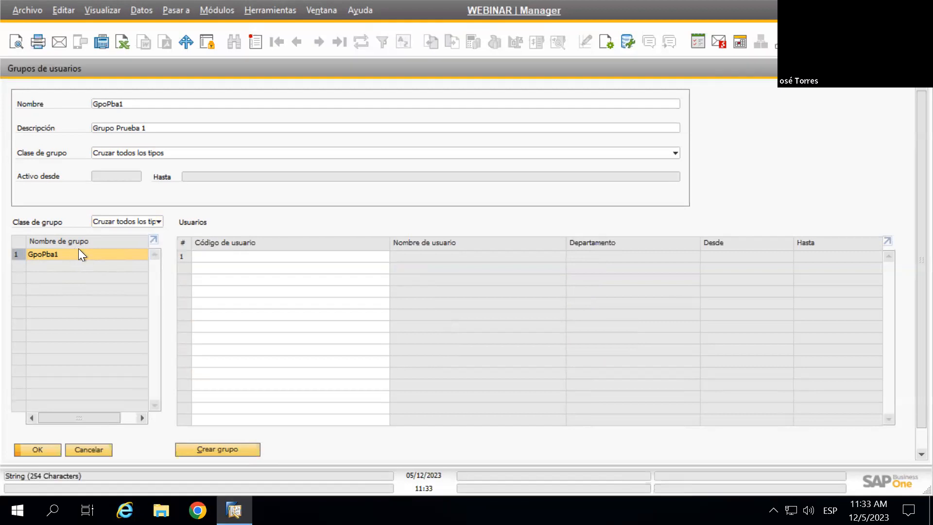
Reopen the Clase de grupo list and keep Cruzar todos los tipos selected
{"action": "left_click", "coordinate": [117, 223]}
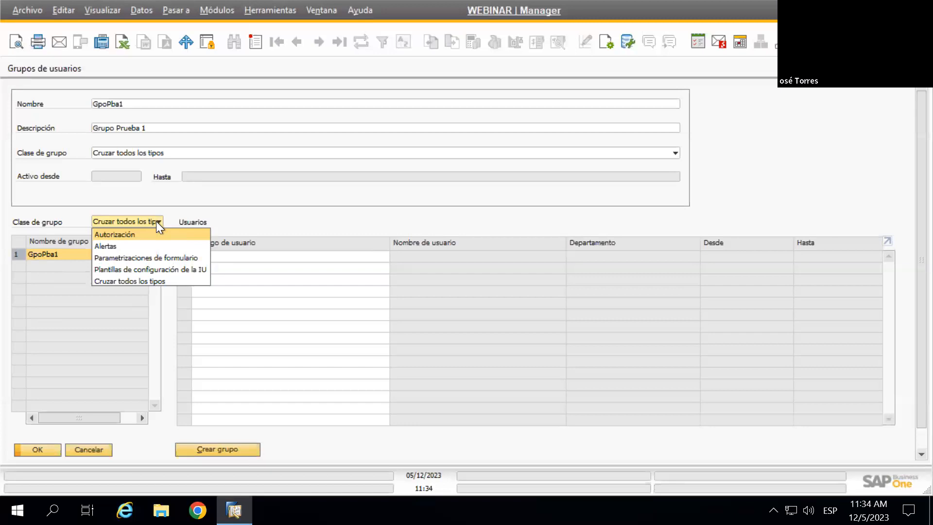
{"action": "left_click", "coordinate": [141, 281]}
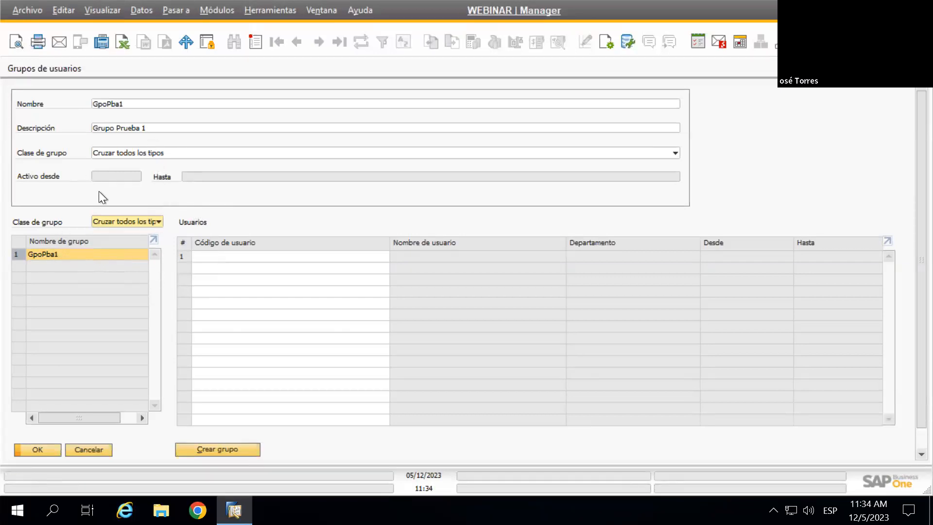
Create group GpoPba2, described 'Grupo Prueba 2', with class Cruzar todos los tipos
{"action": "left_click", "coordinate": [255, 45]}
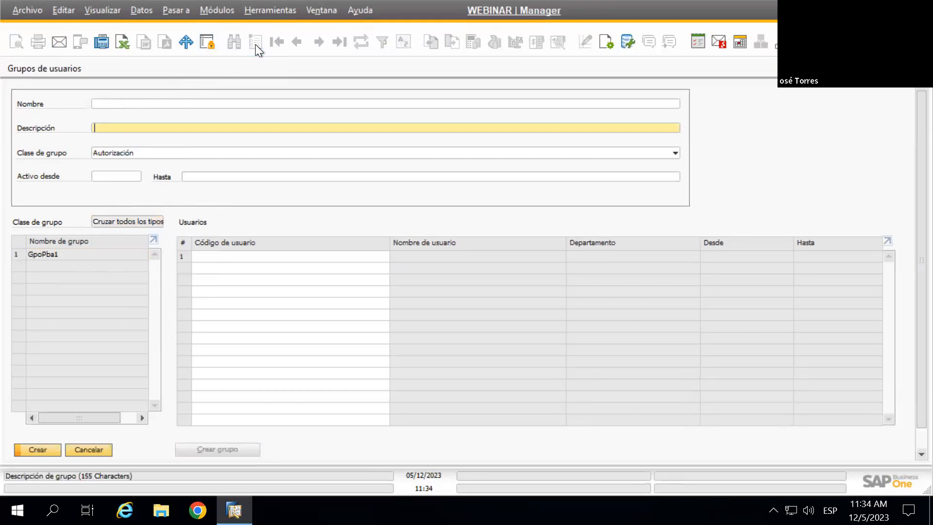
{"action": "left_click", "coordinate": [115, 102]}
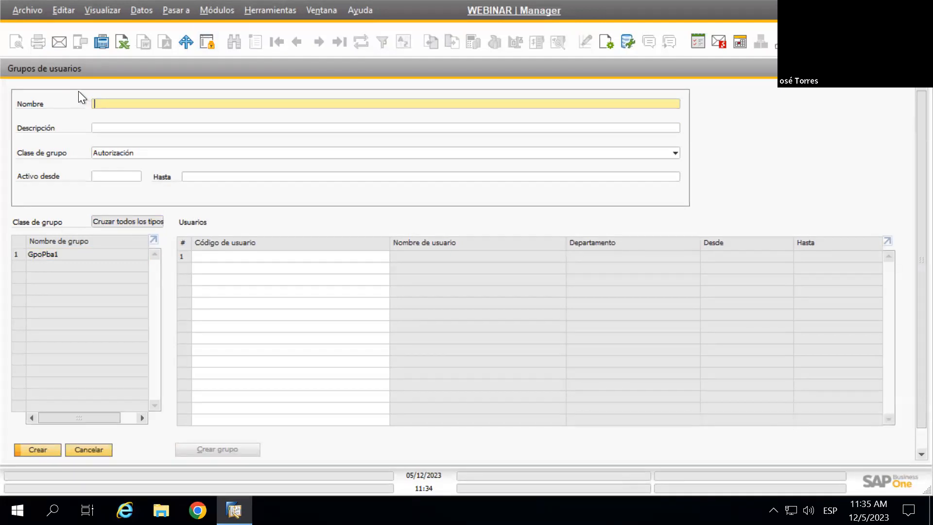
{"action": "type", "text": "GpoPba2"}
{"action": "key", "text": "Tab"}
{"action": "type", "text": "Gru"}
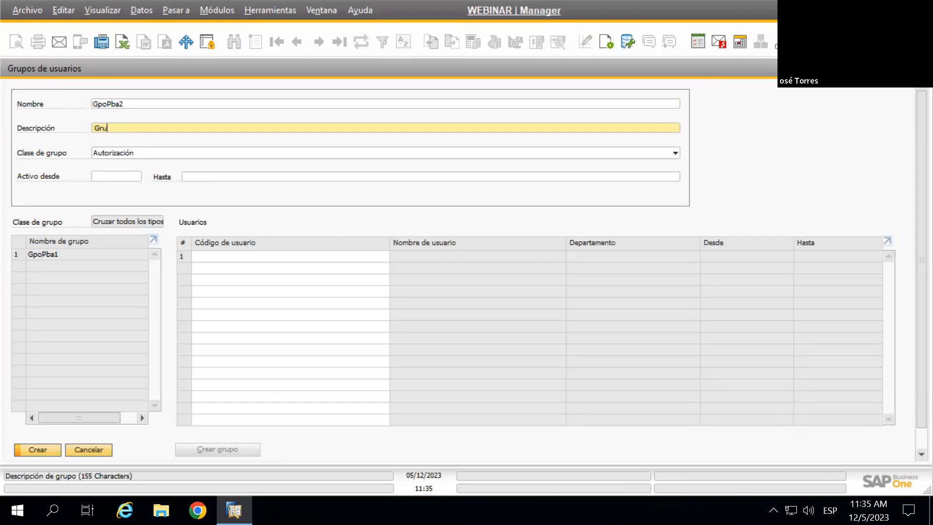
{"action": "type", "text": "po Prueba 2"}
{"action": "key", "text": "Tab"}
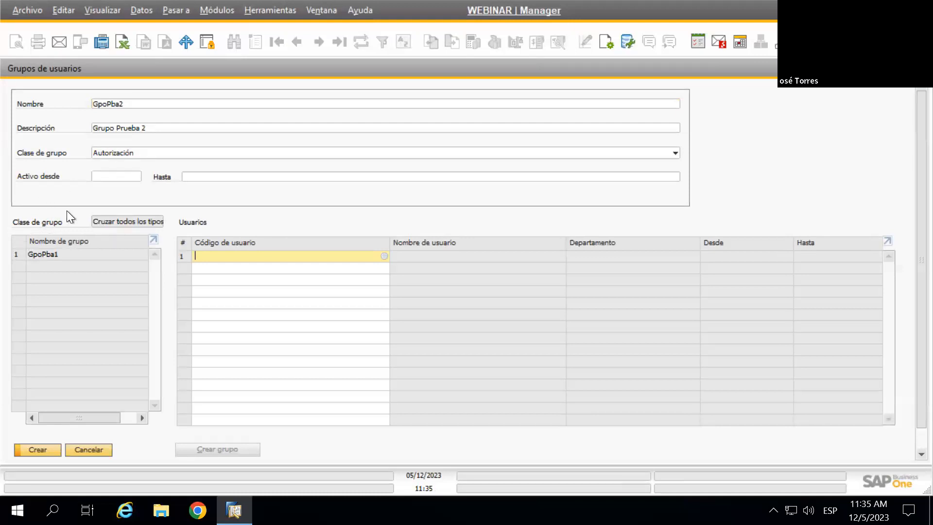
{"action": "left_click", "coordinate": [139, 150]}
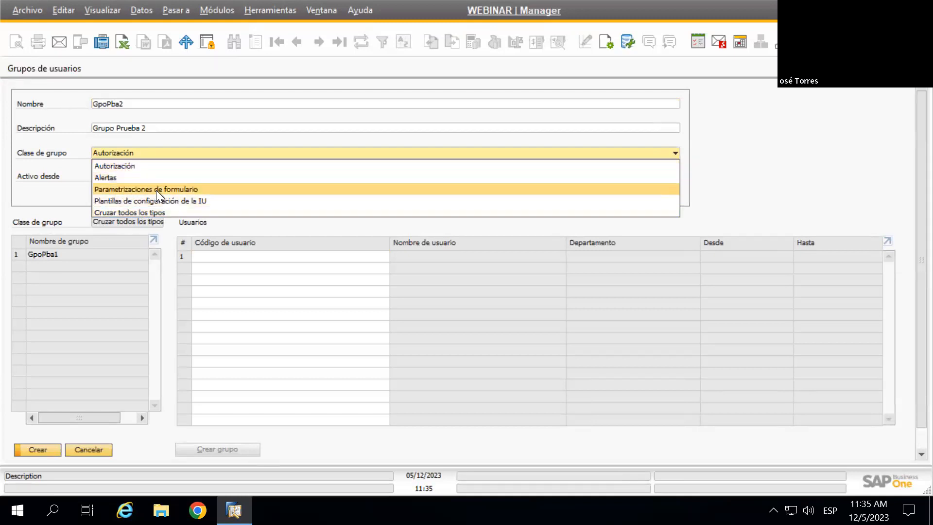
{"action": "left_click", "coordinate": [139, 210]}
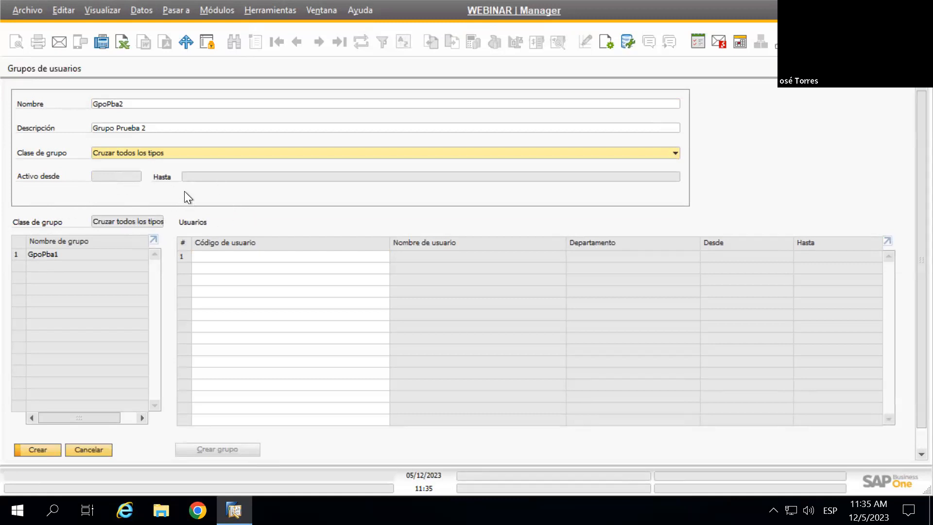
Enter the first member's user code and pick the second member from the user list
{"action": "left_click", "coordinate": [232, 257]}
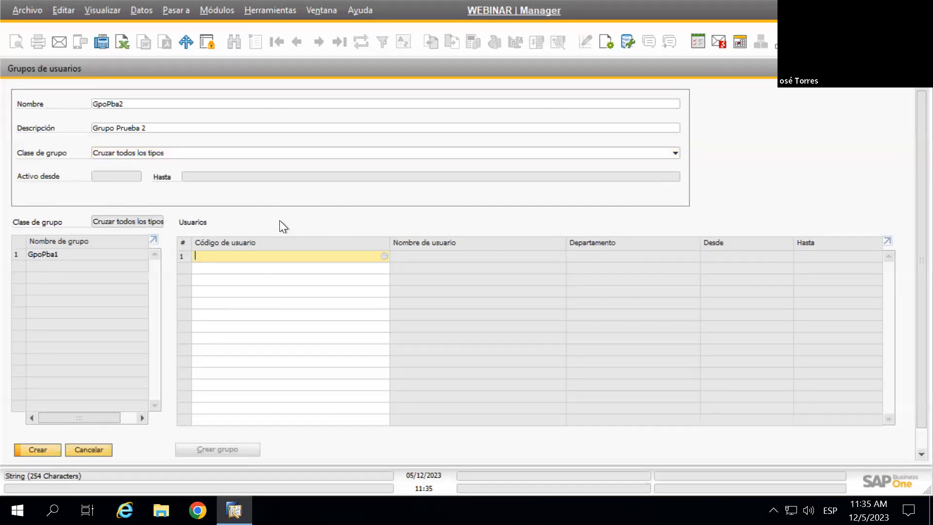
{"action": "key", "text": "Tab"}
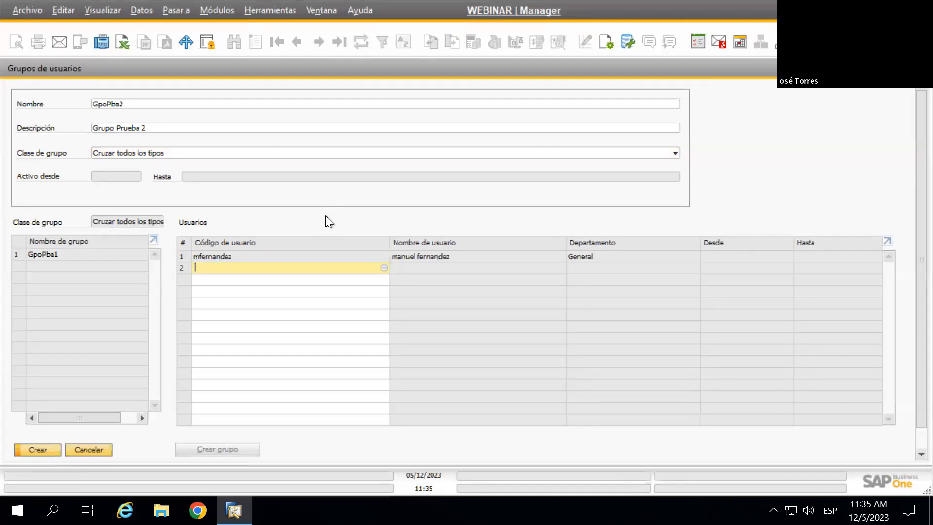
{"action": "left_click", "coordinate": [383, 269]}
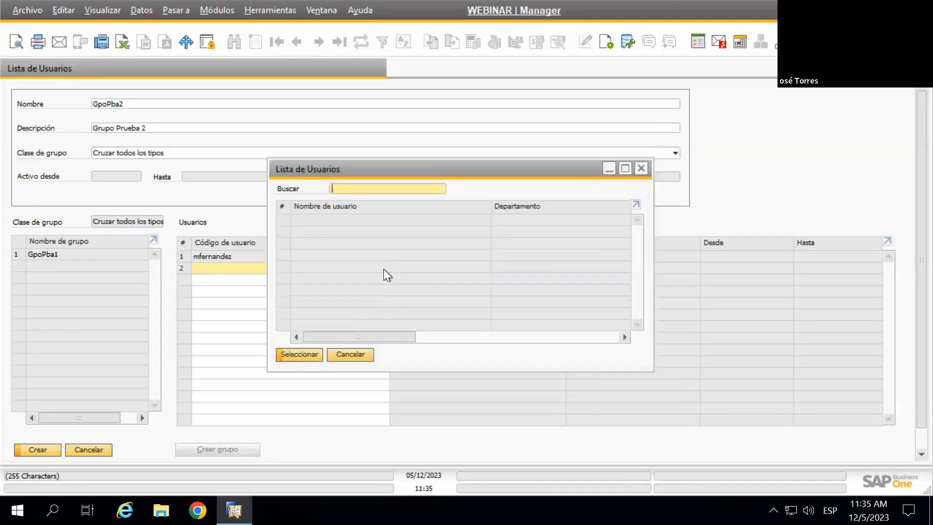
{"action": "scroll", "coordinate": [252, 223], "scroll_direction": "down", "scroll_amount": 1}
{"action": "scroll", "coordinate": [251, 223], "scroll_direction": "down", "scroll_amount": 2}
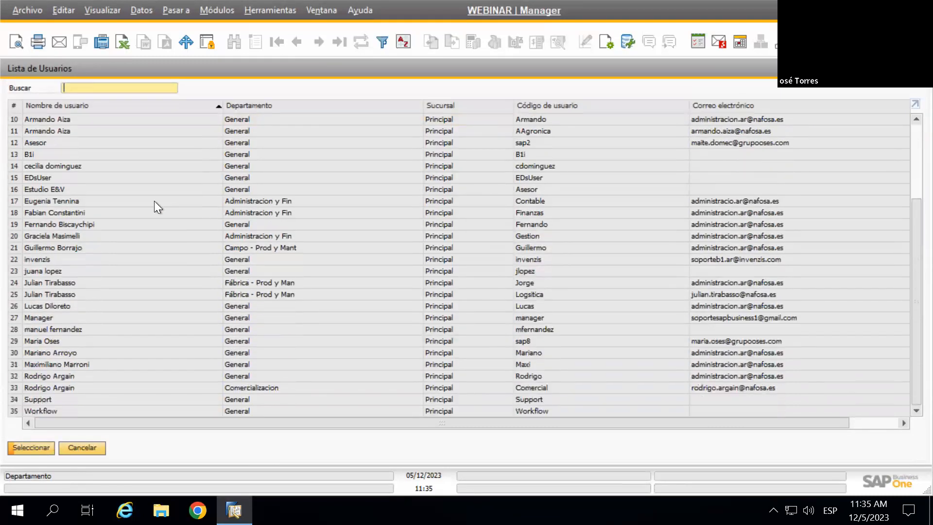
{"action": "left_click", "coordinate": [49, 271]}
{"action": "left_click", "coordinate": [31, 447]}
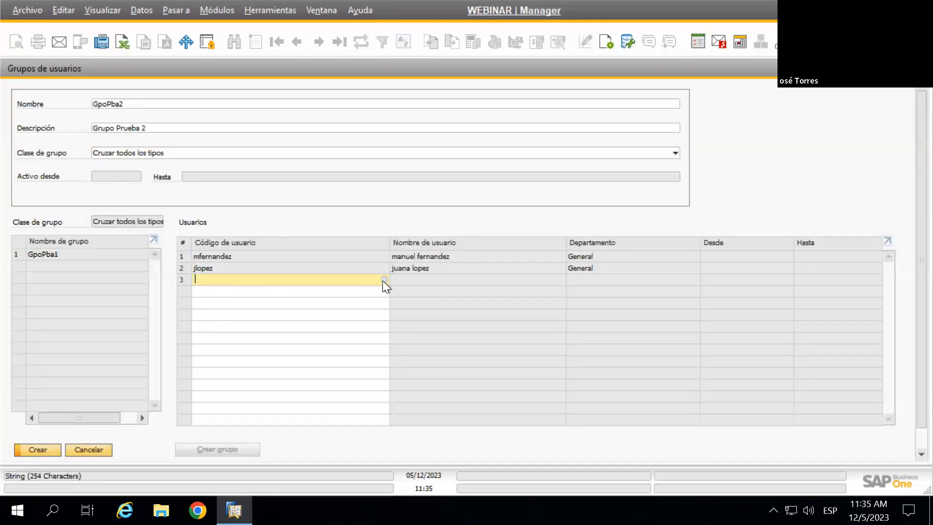
Pick the third member from the user list after discarding a multi-user selection
{"action": "left_click", "coordinate": [385, 279]}
{"action": "scroll", "coordinate": [87, 276], "scroll_direction": "down", "scroll_amount": 1}
{"action": "scroll", "coordinate": [86, 282], "scroll_direction": "down", "scroll_amount": 2}
{"action": "left_click", "coordinate": [57, 258]}
{"action": "left_click", "coordinate": [70, 329], "text": "ctrl"}
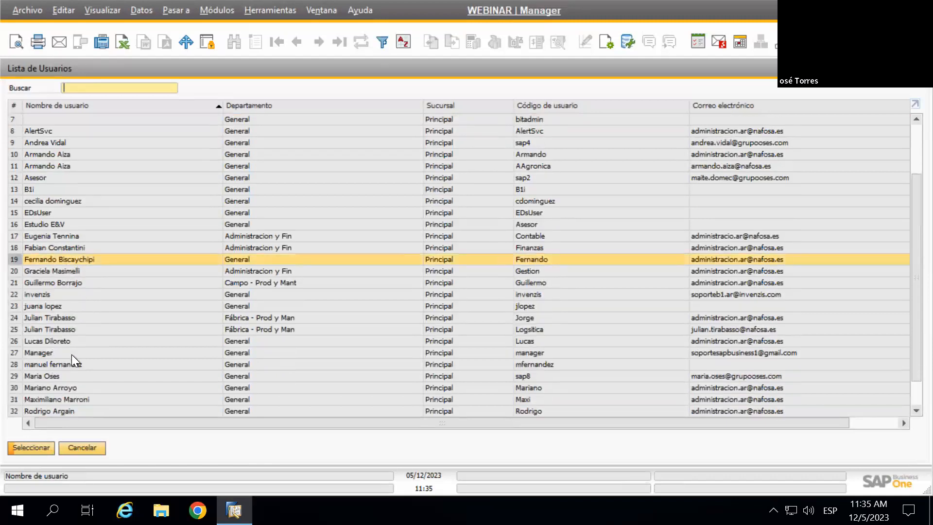
{"action": "left_click", "coordinate": [71, 375], "text": "ctrl"}
{"action": "left_click", "coordinate": [90, 450]}
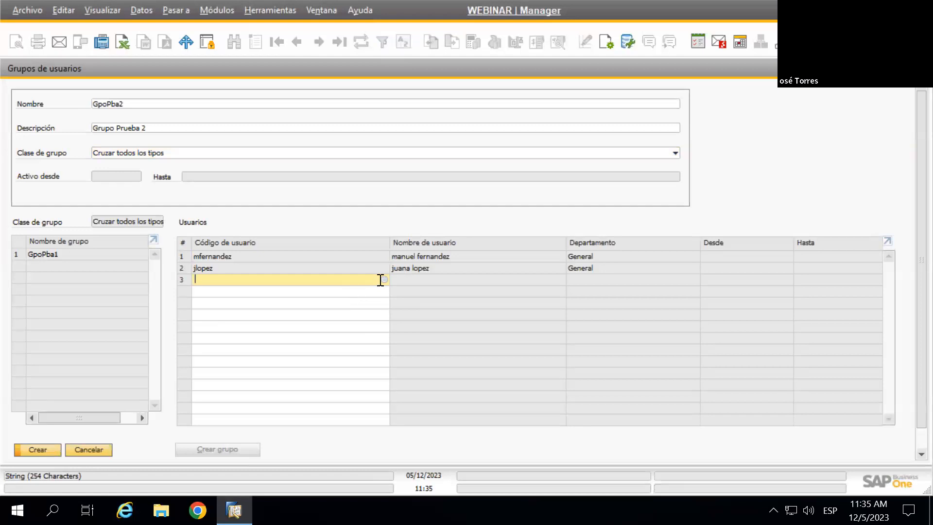
{"action": "key", "text": "Tab"}
{"action": "scroll", "coordinate": [184, 296], "scroll_direction": "down", "scroll_amount": 3}
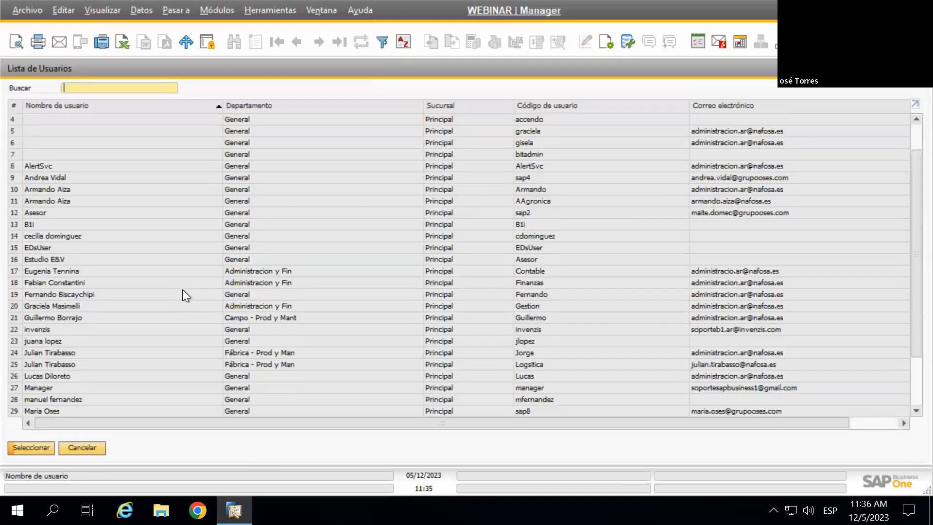
{"action": "scroll", "coordinate": [177, 270], "scroll_direction": "down", "scroll_amount": 1}
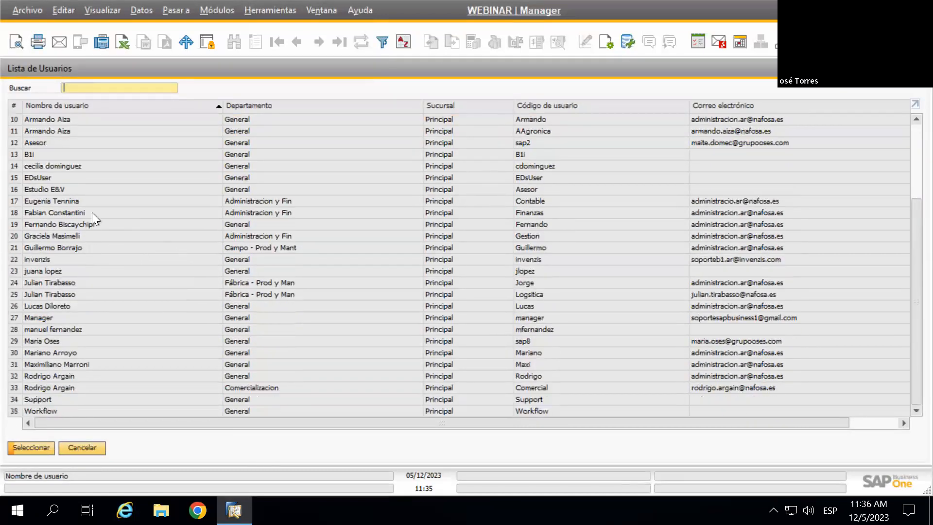
{"action": "scroll", "coordinate": [81, 182], "scroll_direction": "up", "scroll_amount": 1}
{"action": "left_click", "coordinate": [76, 189]}
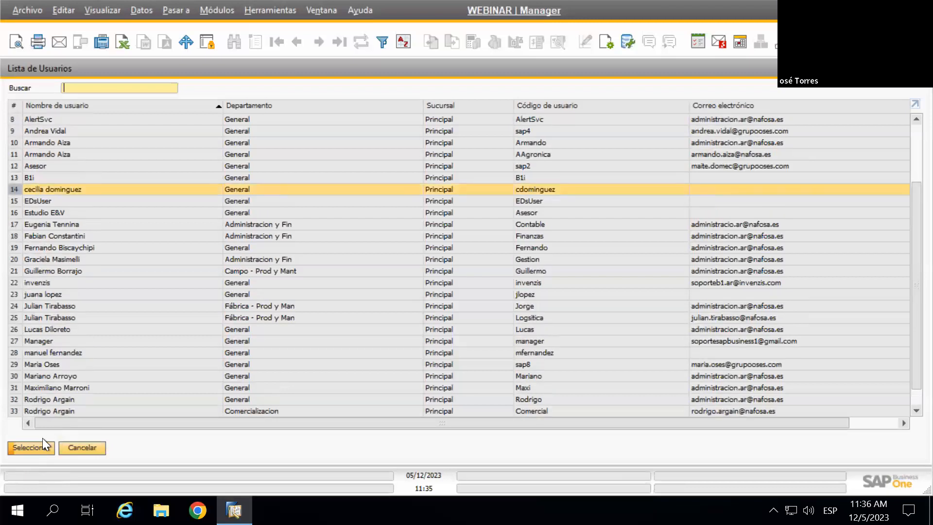
{"action": "key", "text": "Return"}
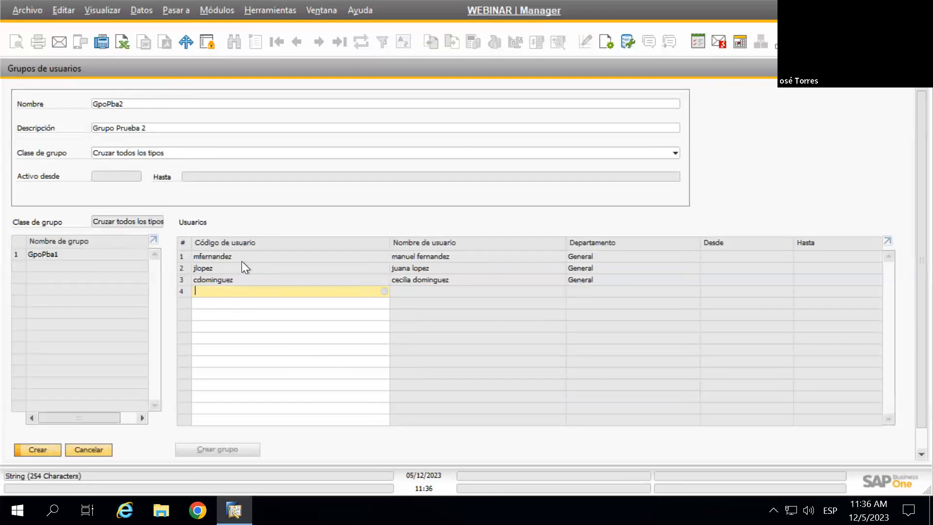
{"action": "left_click", "coordinate": [42, 450]}
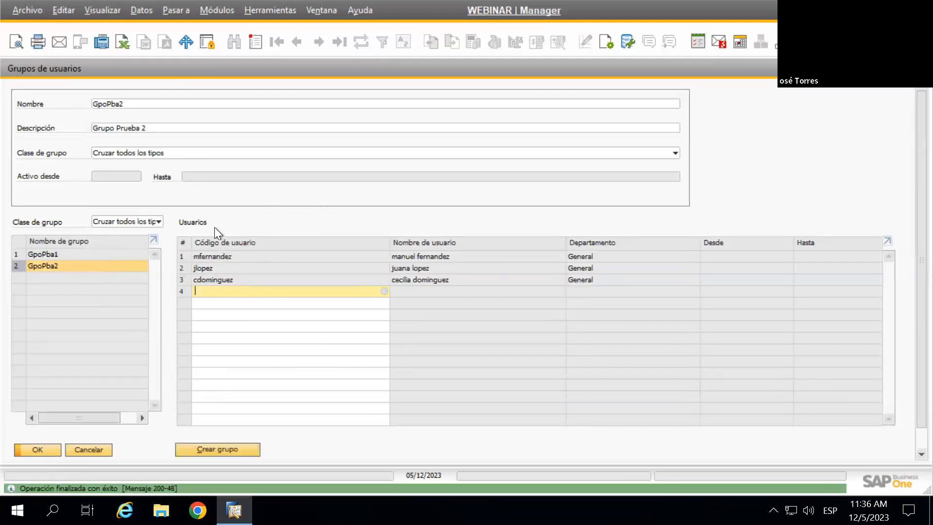
{"action": "left_click", "coordinate": [182, 280]}
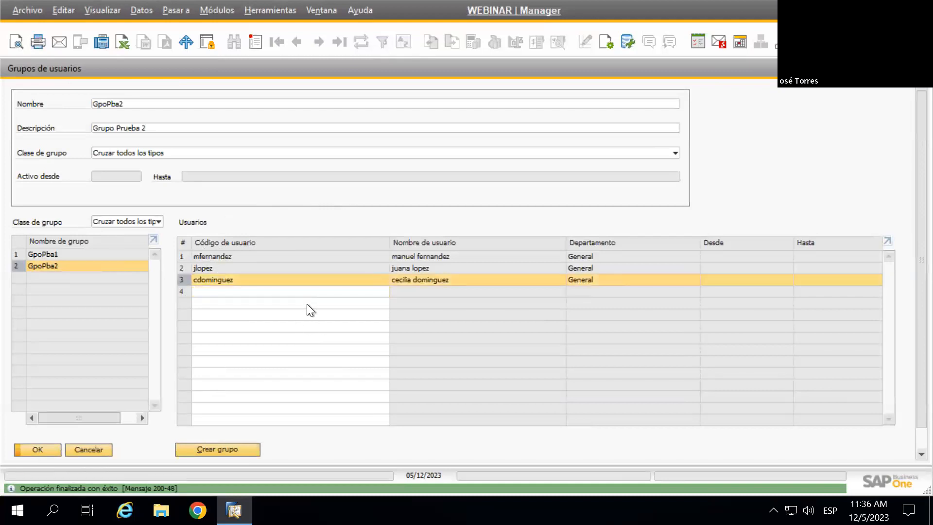
{"action": "left_click", "coordinate": [253, 291]}
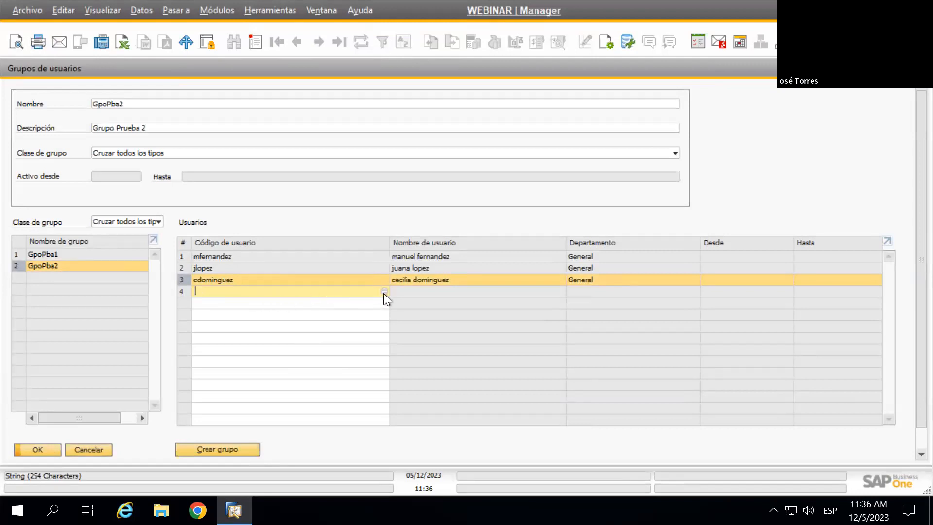
{"action": "key", "text": "Tab"}
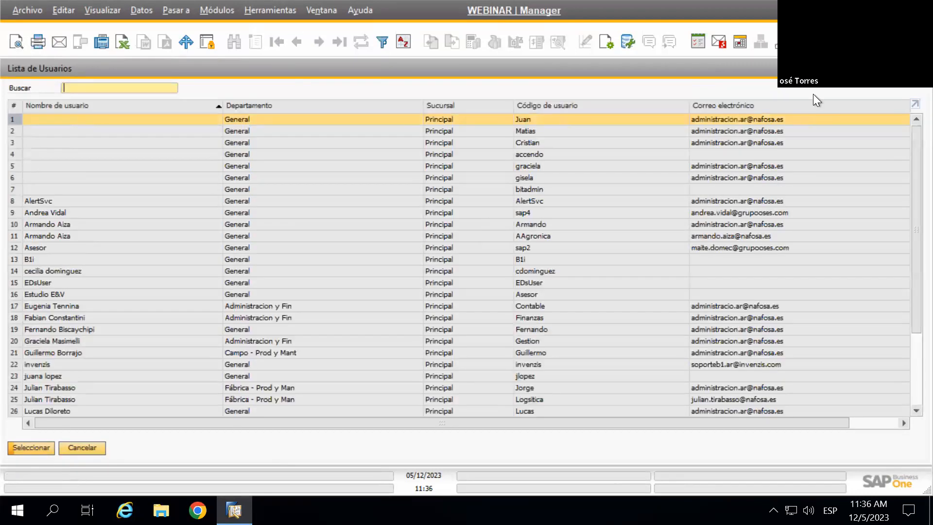
{"action": "key", "text": "Escape"}
{"action": "right_click", "coordinate": [189, 278]}
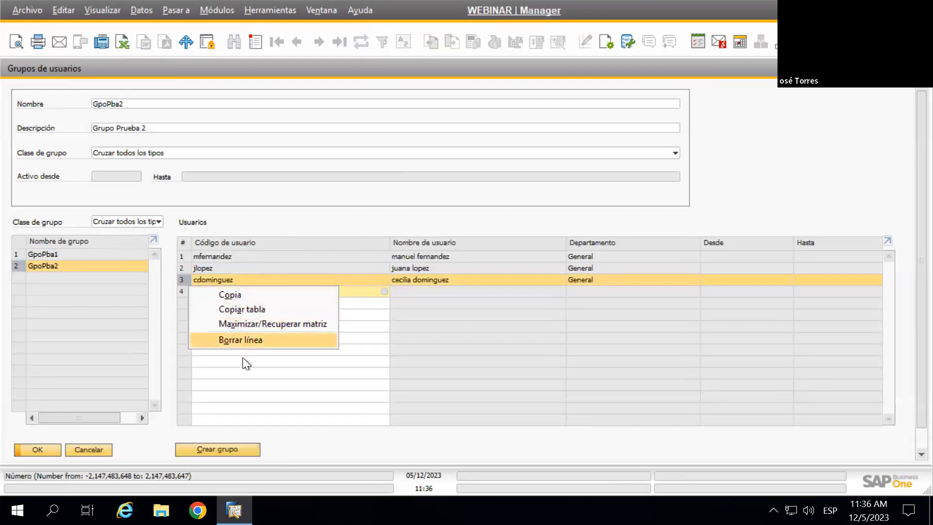
{"action": "key", "text": "Escape"}
{"action": "right_click", "coordinate": [16, 263]}
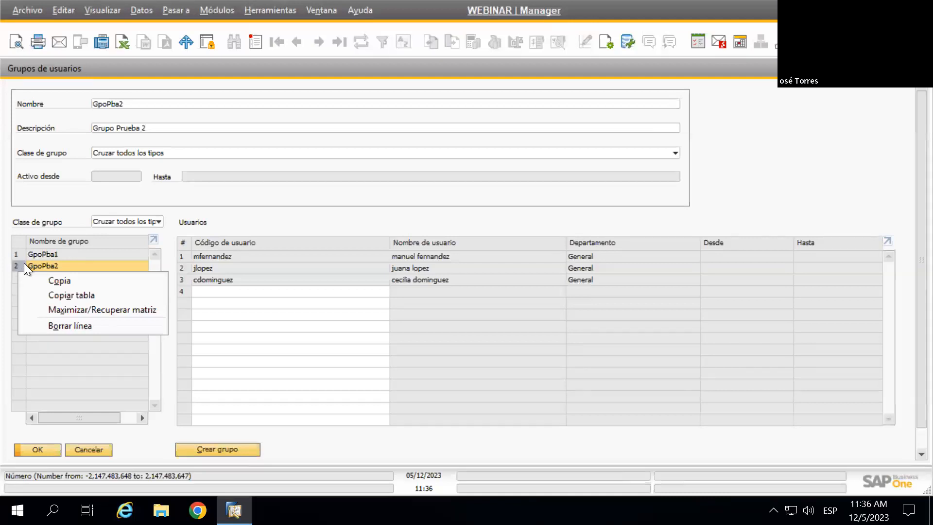
{"action": "left_click", "coordinate": [280, 313]}
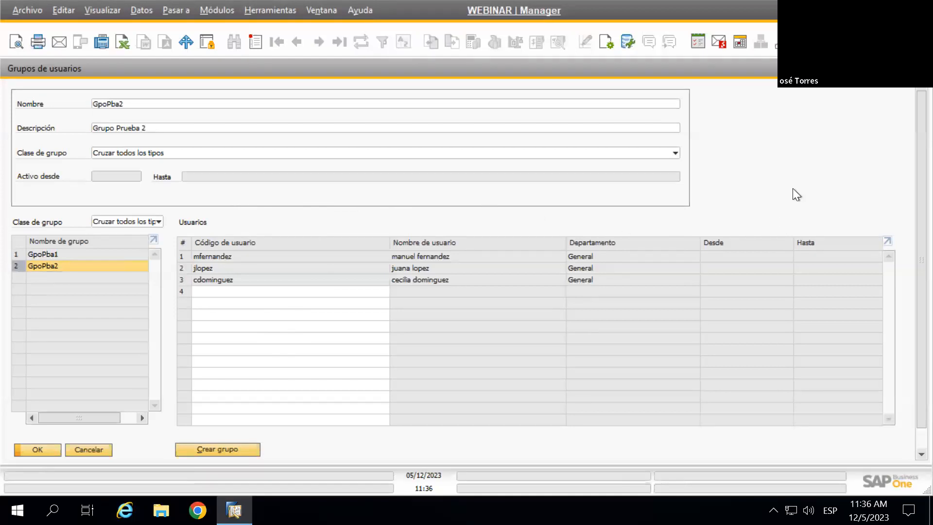
{"action": "scroll", "coordinate": [811, 149], "scroll_direction": "down", "scroll_amount": 1}
{"action": "scroll", "coordinate": [819, 144], "scroll_direction": "up", "scroll_amount": 1}
Keep Cruzar todos los tipos as the class and confirm the GpoPba2 group with OK
{"action": "left_click", "coordinate": [123, 153]}
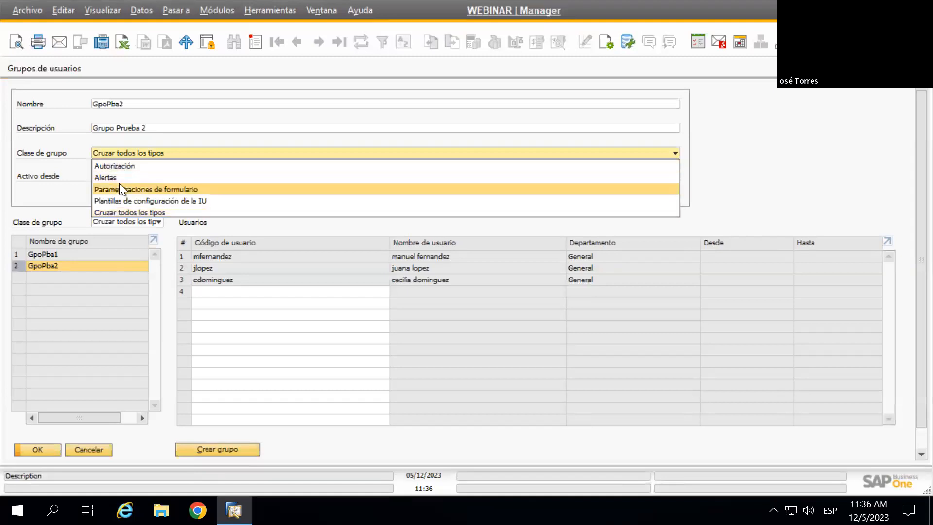
{"action": "left_click", "coordinate": [7, 153]}
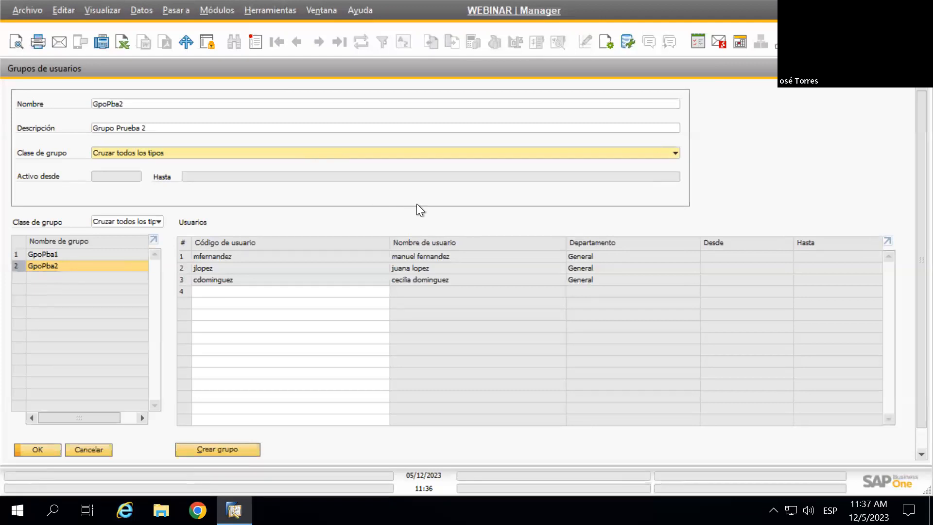
{"action": "scroll", "coordinate": [416, 203], "scroll_direction": "down", "scroll_amount": 1}
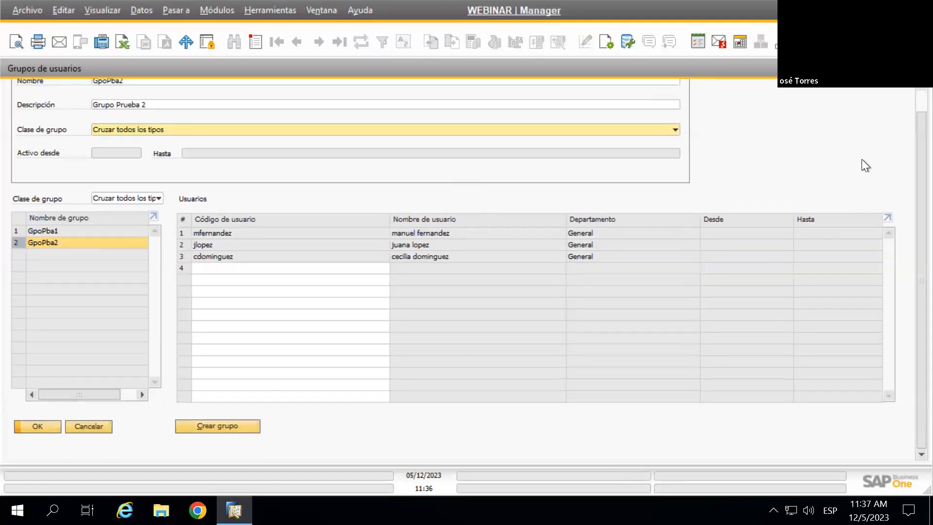
{"action": "scroll", "coordinate": [851, 157], "scroll_direction": "up", "scroll_amount": 1}
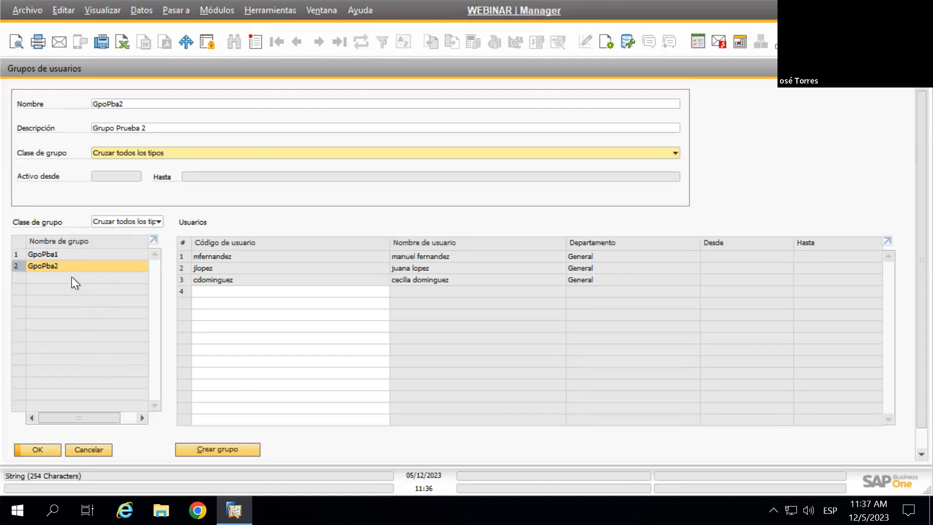
{"action": "left_click", "coordinate": [145, 221]}
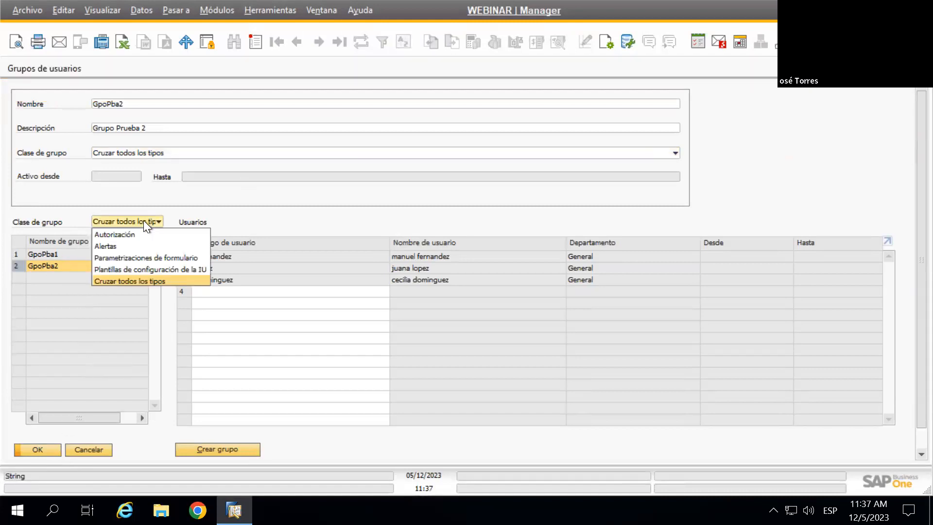
{"action": "left_click", "coordinate": [208, 95]}
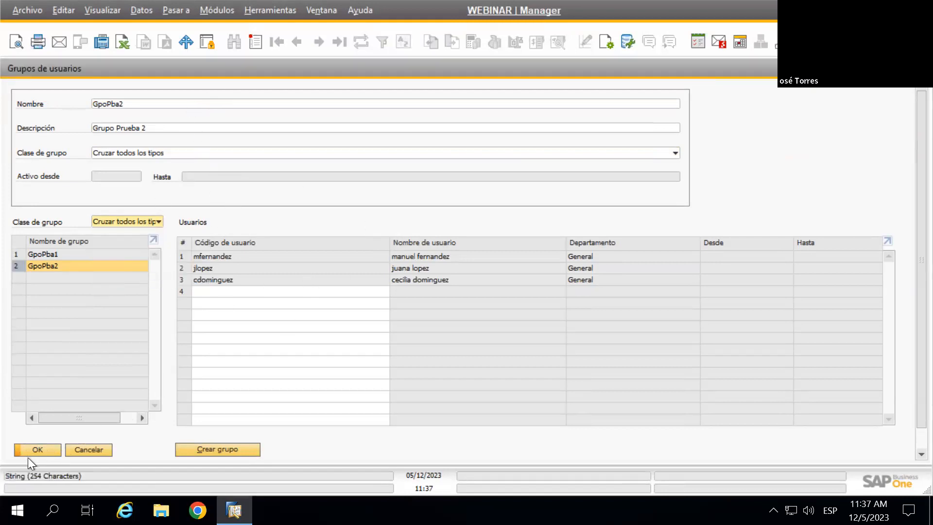
{"action": "left_click", "coordinate": [40, 448]}
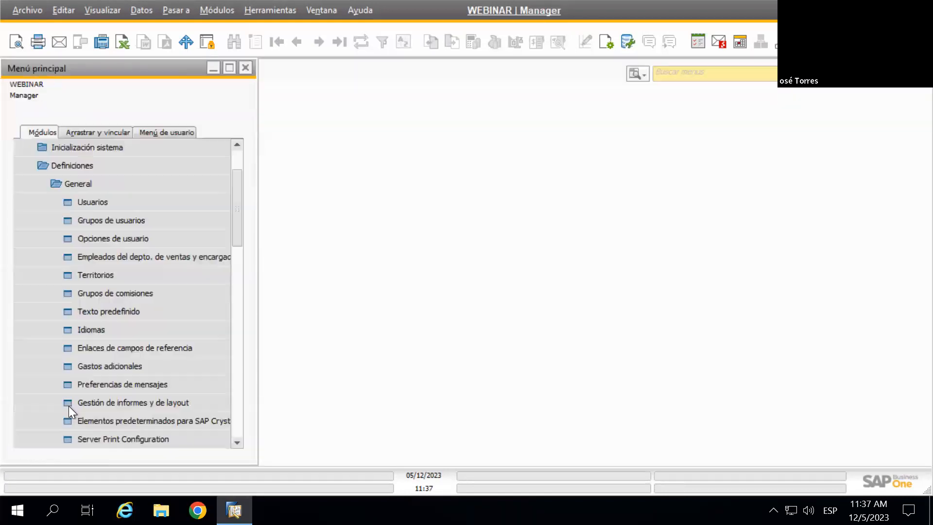
Reopen Grupos de usuarios and list the groups of class Cruzar todos los tipos
{"action": "left_click", "coordinate": [118, 222]}
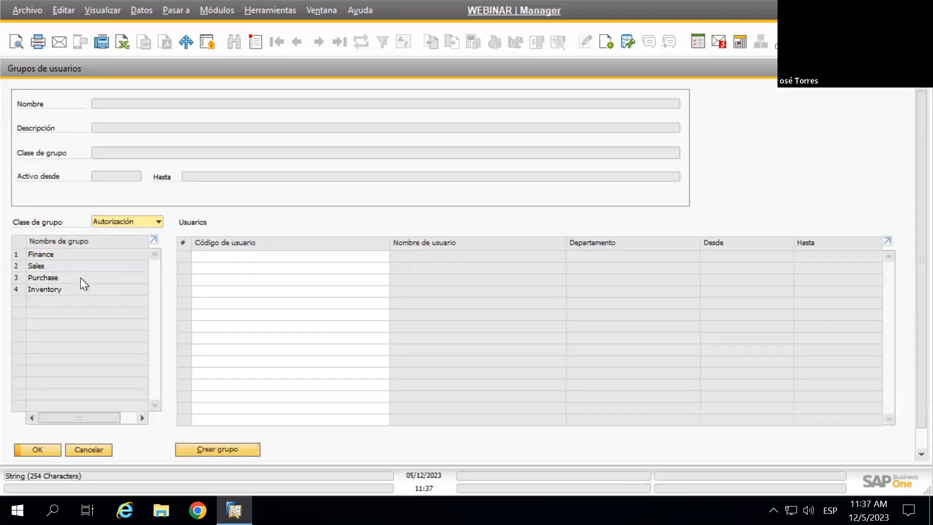
{"action": "left_click", "coordinate": [124, 223]}
{"action": "left_click", "coordinate": [117, 220]}
{"action": "left_click", "coordinate": [118, 221]}
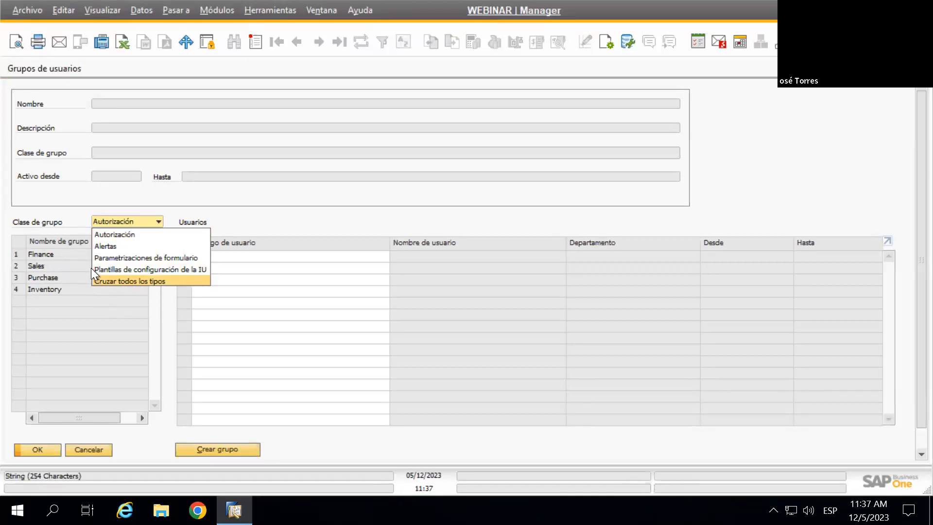
{"action": "left_click", "coordinate": [126, 223]}
{"action": "left_click", "coordinate": [127, 223]}
{"action": "left_click", "coordinate": [121, 281]}
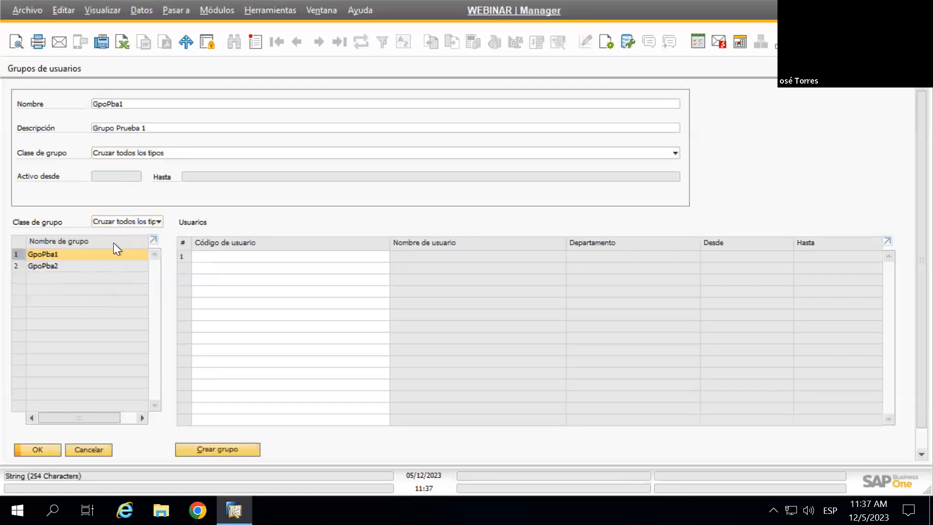
Toggle the Clase de grupo filter between Autorización and Cruzar todos los tipos, ending on Autorización
{"action": "left_click", "coordinate": [127, 222]}
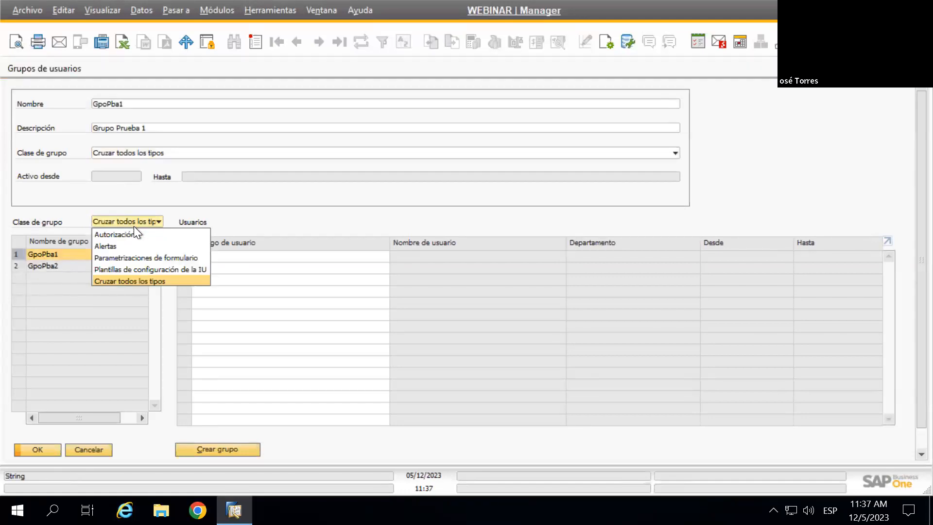
{"action": "left_click", "coordinate": [139, 233]}
{"action": "left_click", "coordinate": [142, 223]}
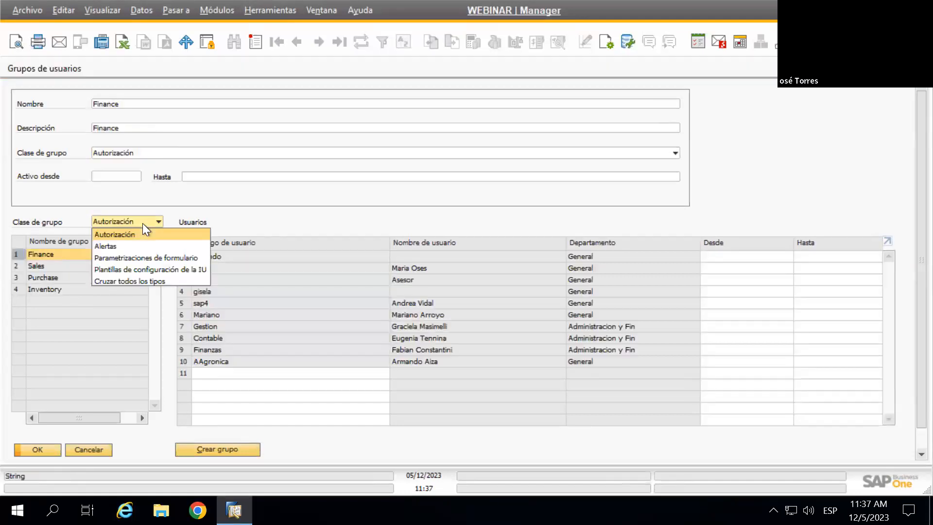
{"action": "left_click", "coordinate": [140, 220]}
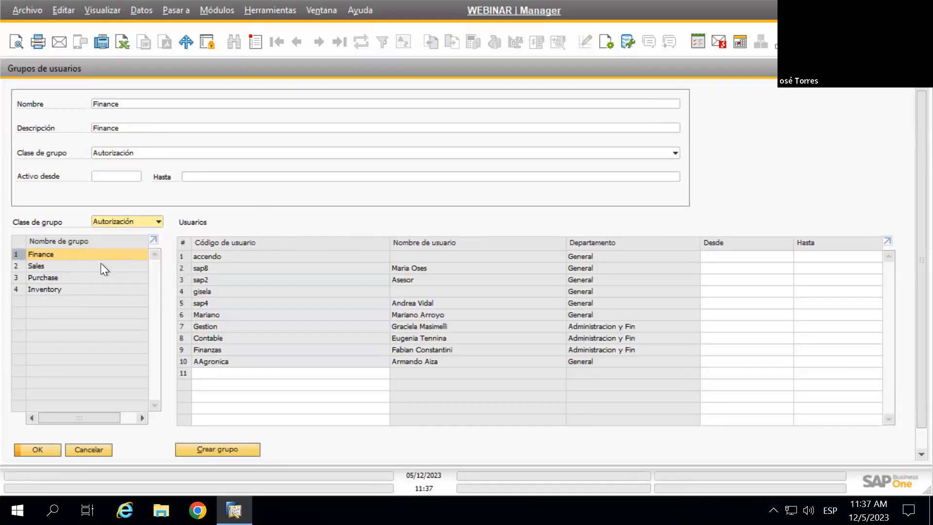
{"action": "left_click", "coordinate": [129, 219]}
{"action": "left_click", "coordinate": [135, 281]}
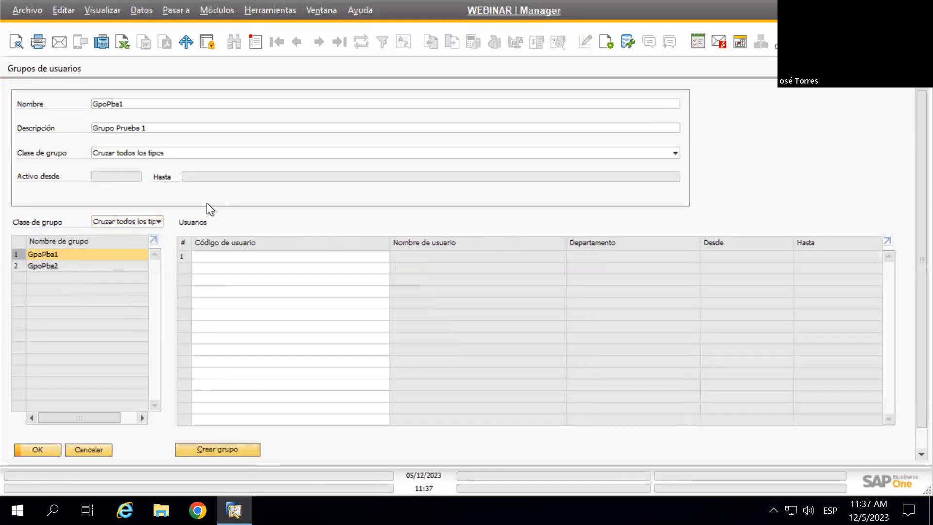
{"action": "left_click", "coordinate": [141, 223]}
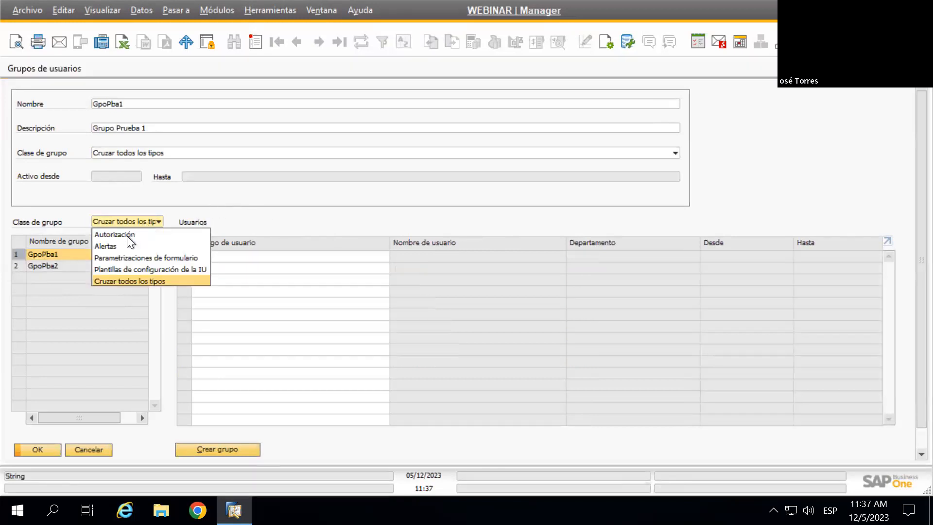
{"action": "left_click", "coordinate": [129, 232]}
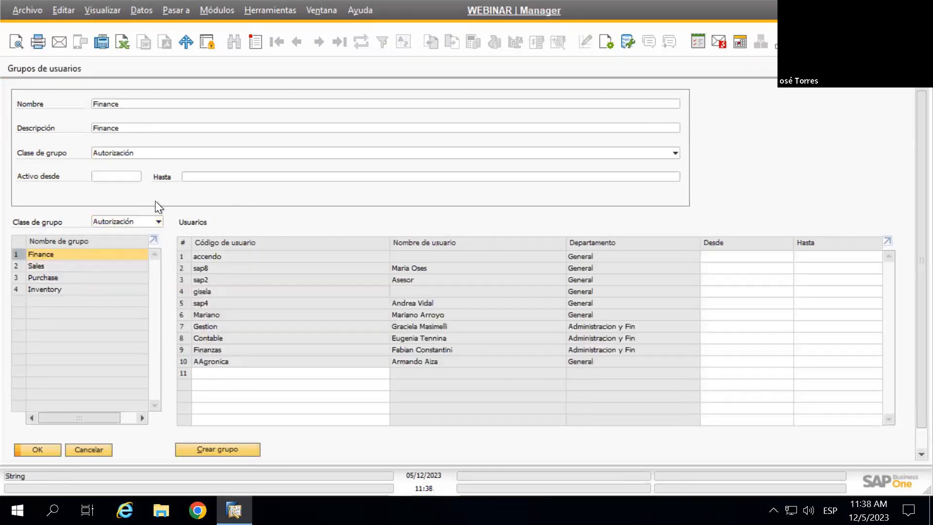
Start a blank new group with class Autorización, then close Grupos de usuarios without saving
{"action": "left_click", "coordinate": [255, 48]}
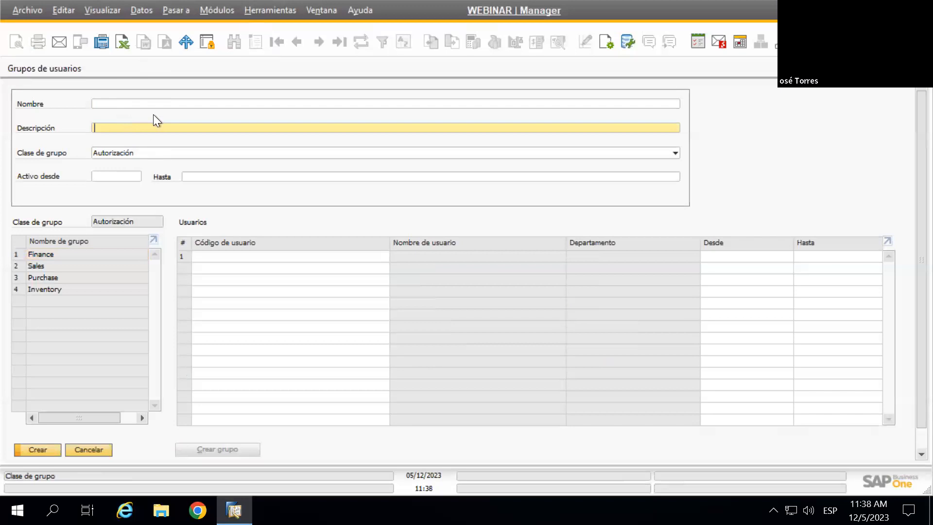
{"action": "left_click", "coordinate": [134, 153]}
{"action": "left_click", "coordinate": [138, 150]}
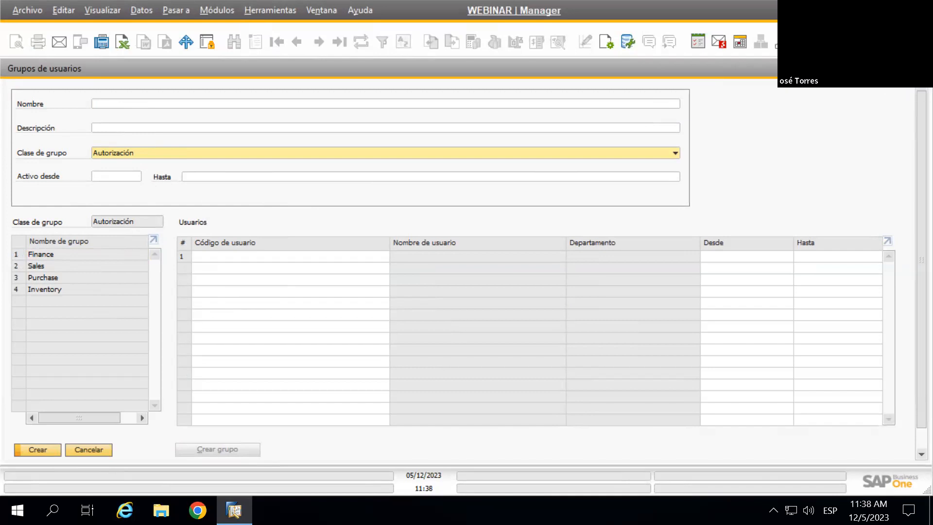
{"action": "left_click", "coordinate": [921, 68]}
Expand Inicialización sistema and open Modelo de configuración de la IU from the recent menu searches
{"action": "left_click", "coordinate": [57, 147]}
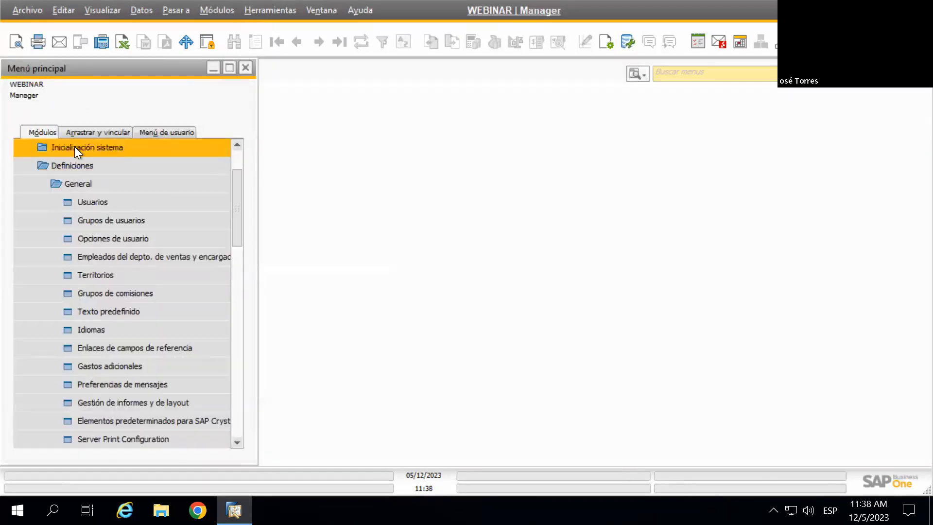
{"action": "scroll", "coordinate": [146, 175], "scroll_direction": "up", "scroll_amount": 2}
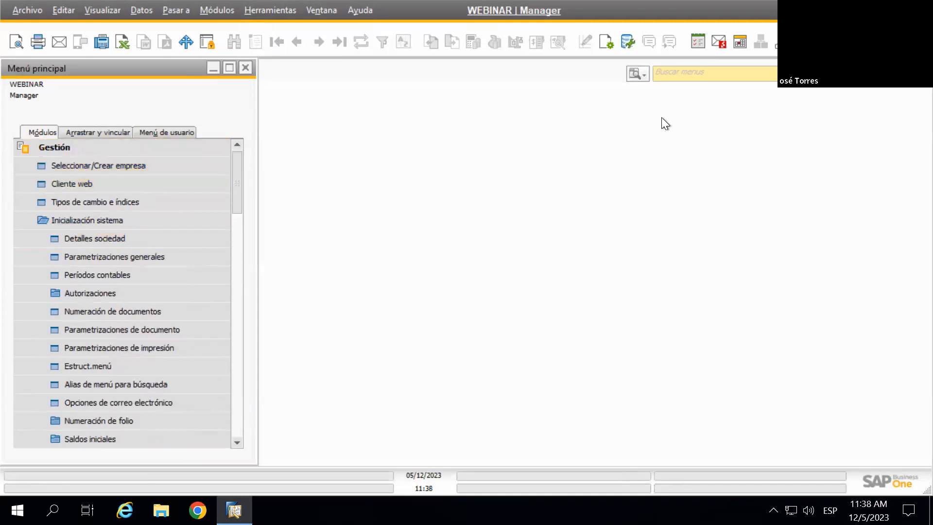
{"action": "left_click", "coordinate": [692, 78]}
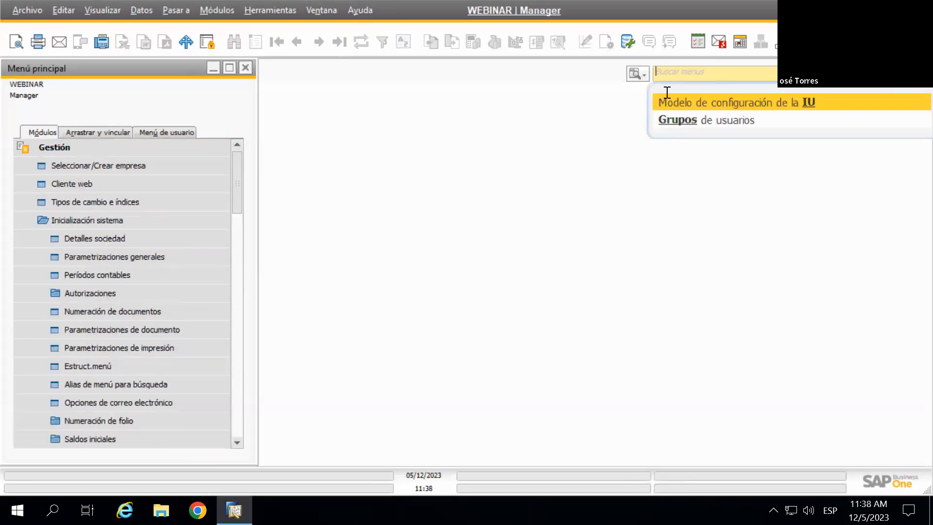
{"action": "left_click", "coordinate": [745, 100]}
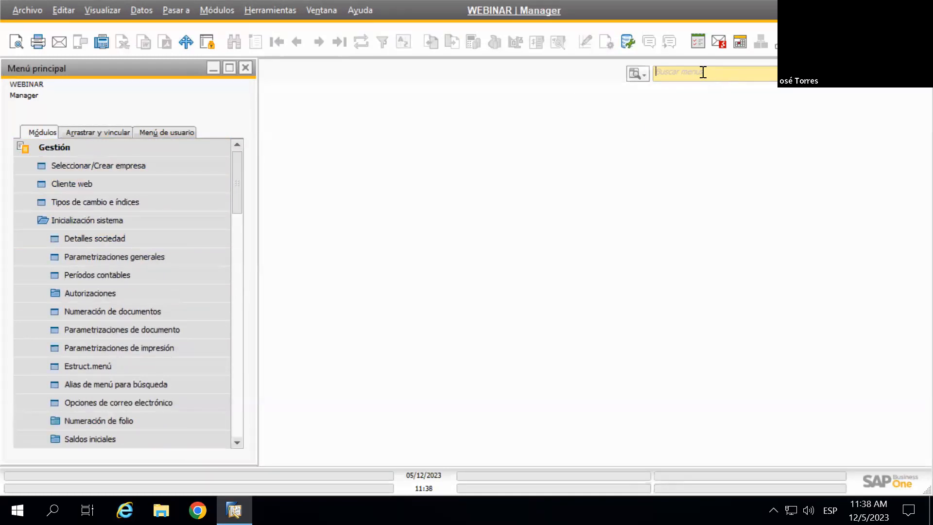
{"action": "left_click", "coordinate": [703, 72]}
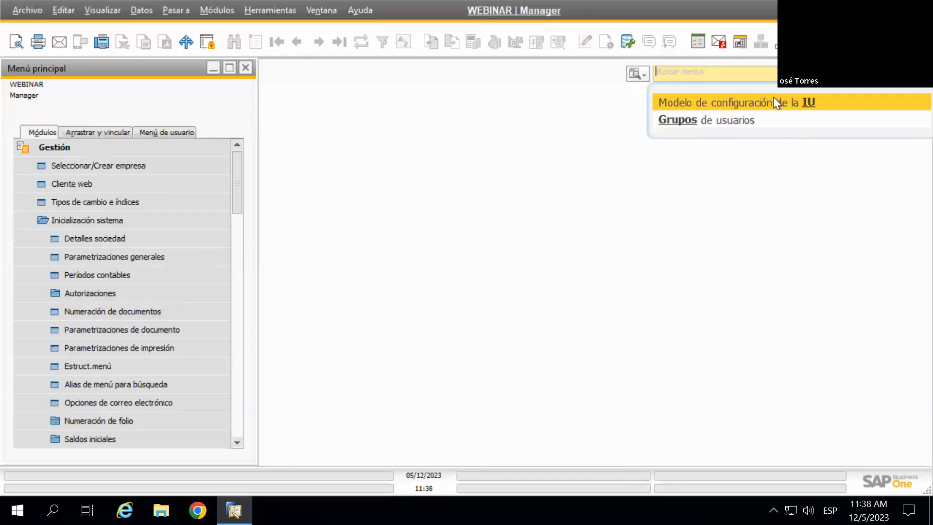
{"action": "left_click", "coordinate": [748, 101]}
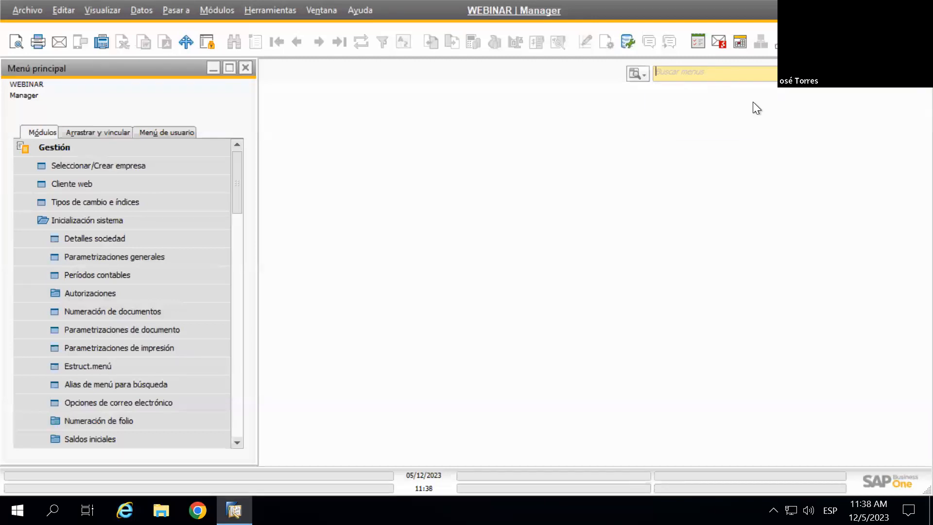
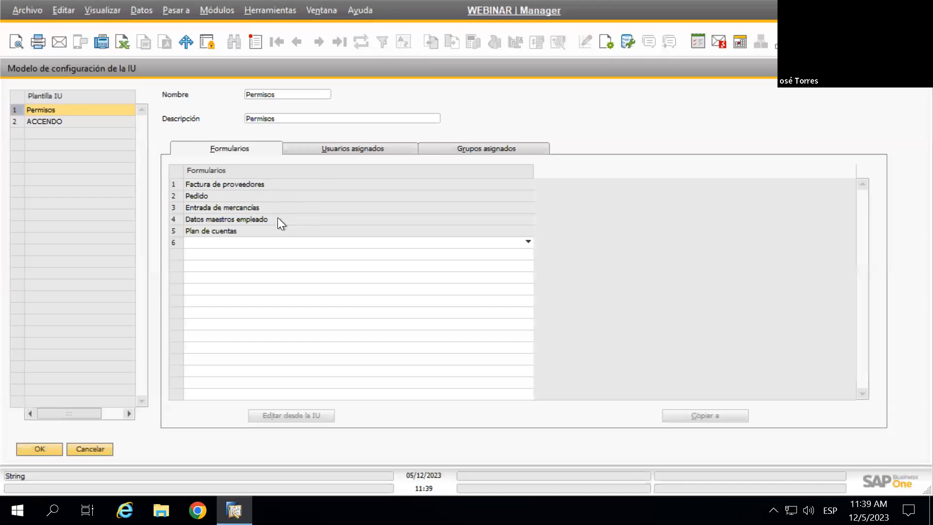
Review the Permisos template's assigned users and groups, then return to its forms
{"action": "left_click", "coordinate": [366, 148]}
{"action": "left_click", "coordinate": [473, 144]}
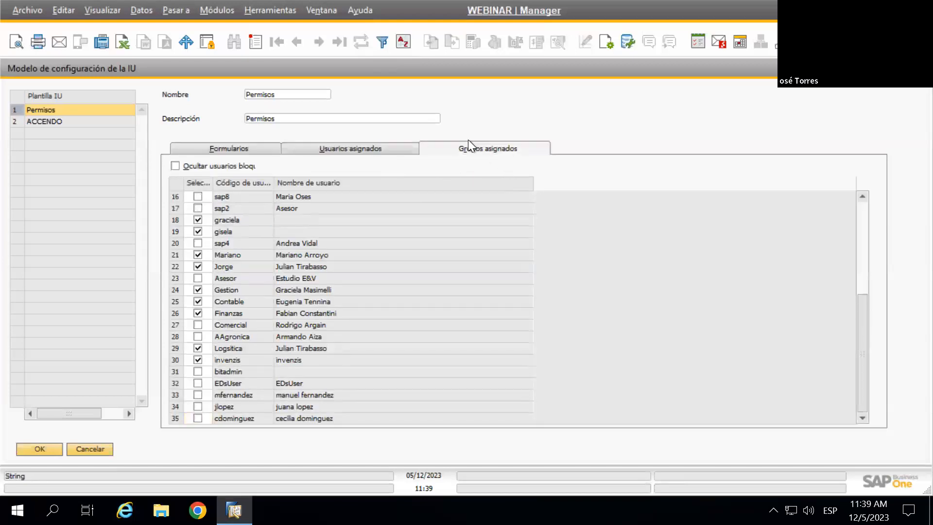
{"action": "left_click", "coordinate": [208, 148]}
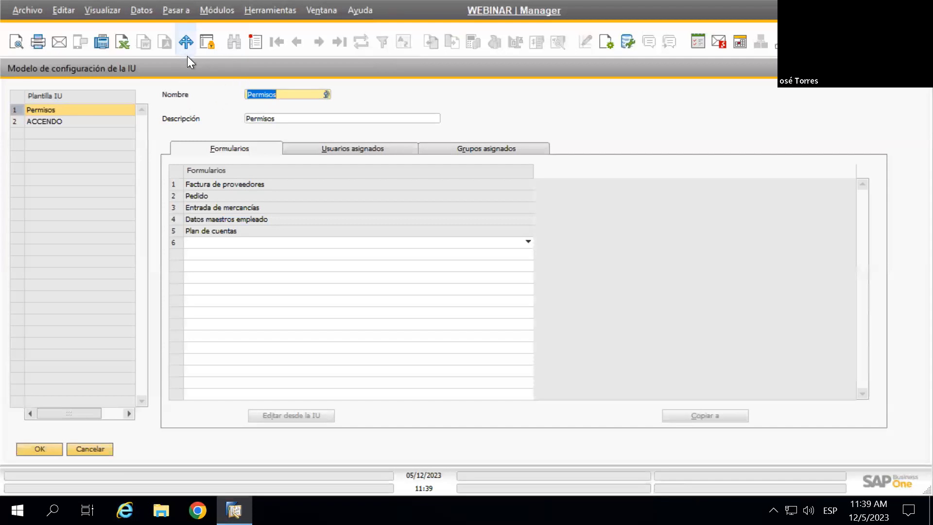
Add template ModPba1 with description 'Modelo Prueba 1' and confirm saving it
{"action": "left_click", "coordinate": [207, 42]}
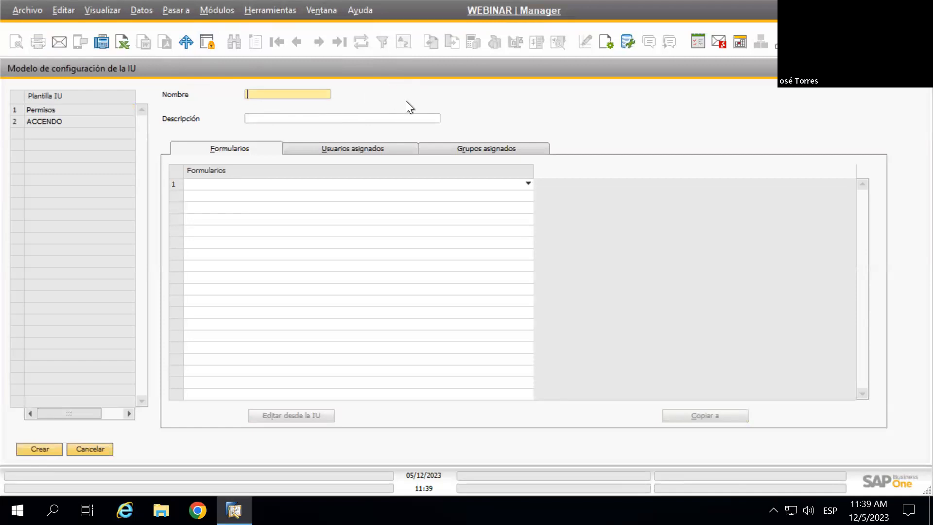
{"action": "type", "text": "Modelo"}
{"action": "key", "text": "BackSpace"}
{"action": "key", "text": "BackSpace"}
{"action": "key", "text": "BackSpace"}
{"action": "type", "text": "Pba1"}
{"action": "key", "text": "Tab"}
{"action": "type", "text": "Modelo Prueba 1"}
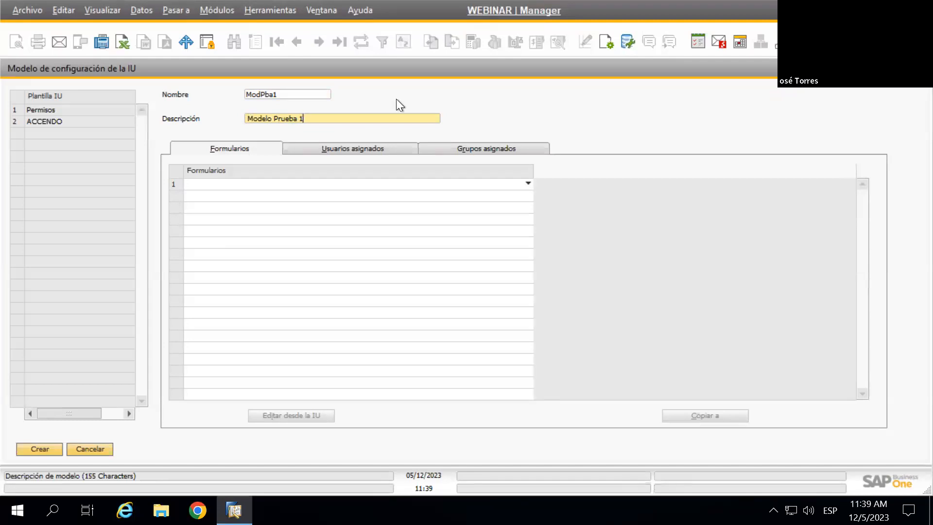
{"action": "key", "text": "Escape"}
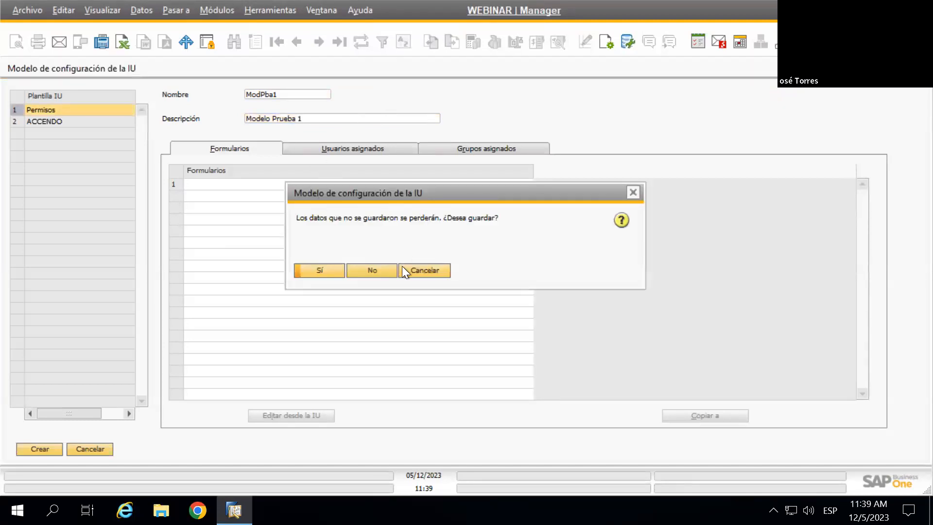
{"action": "left_click", "coordinate": [320, 270]}
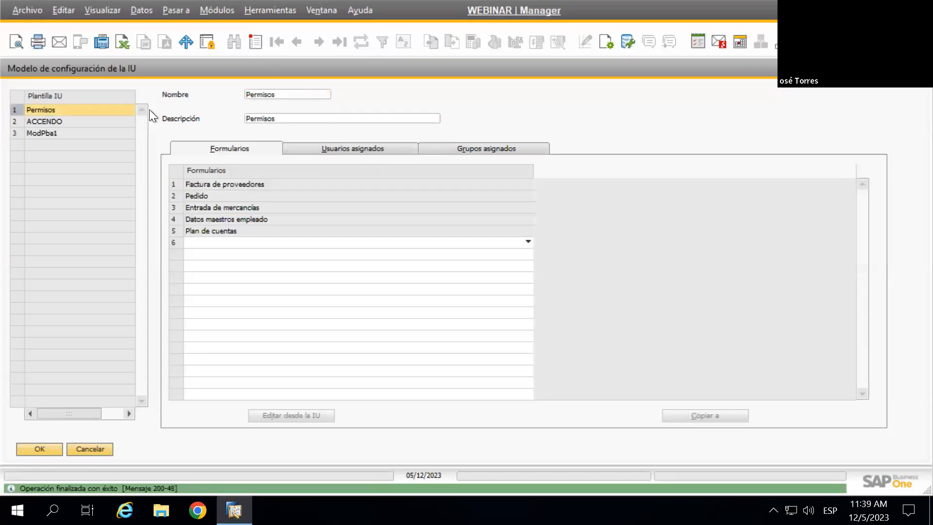
Open ModPba1 and choose Factura de proveedores for its first form row
{"action": "left_click", "coordinate": [56, 134]}
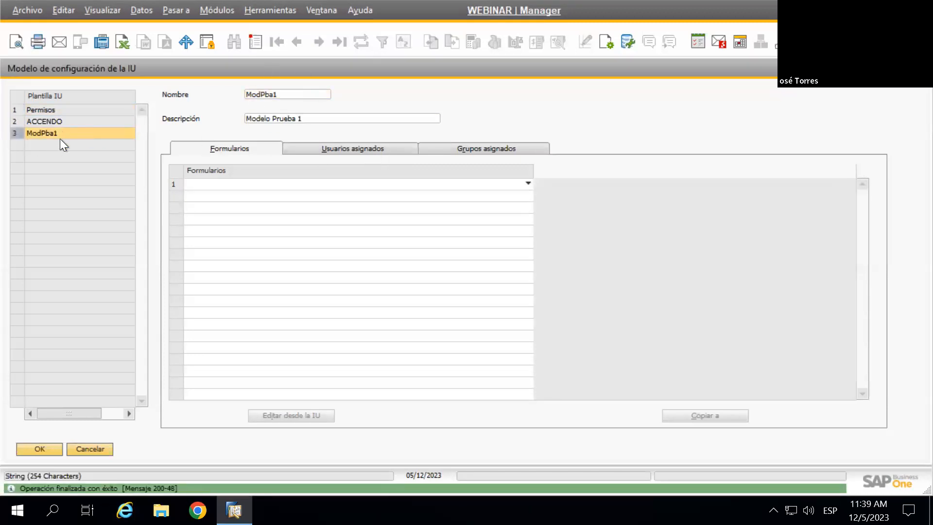
{"action": "left_click", "coordinate": [262, 184]}
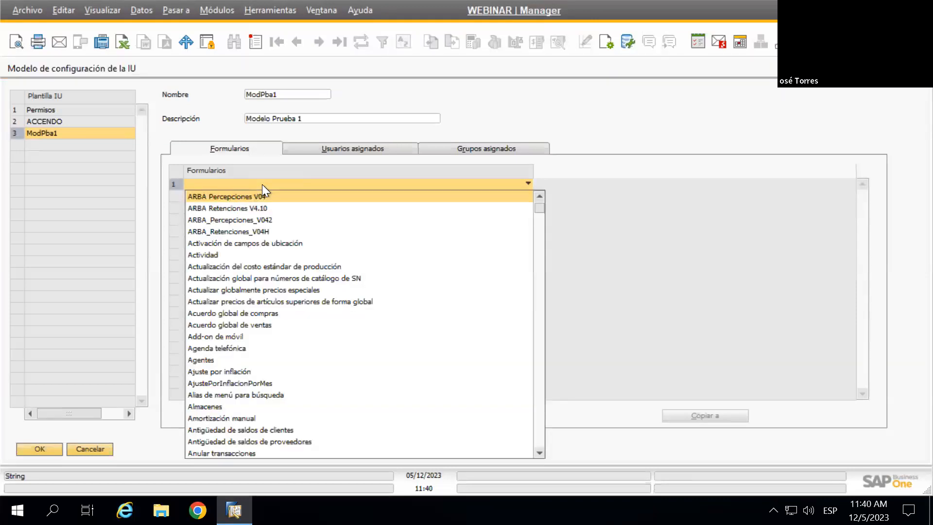
{"action": "left_click", "coordinate": [262, 184]}
{"action": "left_click", "coordinate": [262, 184]}
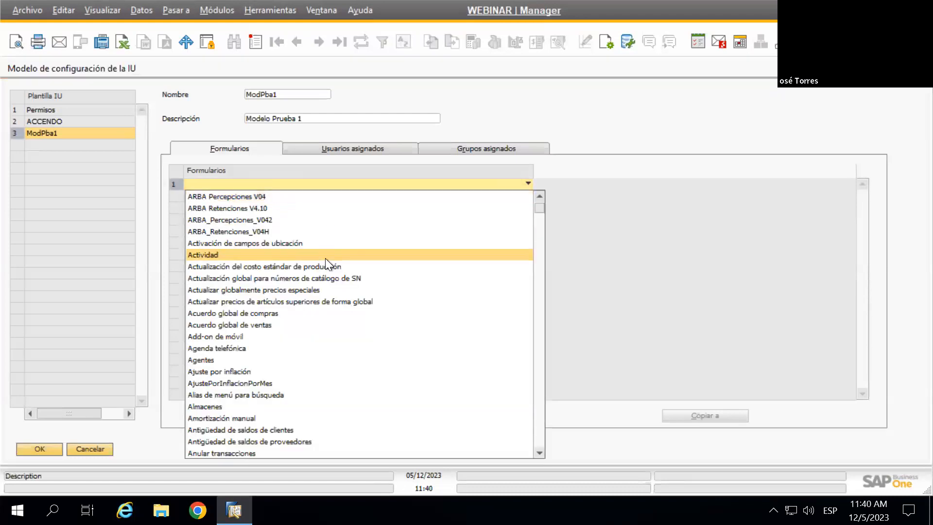
{"action": "scroll", "coordinate": [379, 261], "scroll_direction": "down", "scroll_amount": 4}
{"action": "left_click_drag", "start_coordinate": [540, 218], "coordinate": [544, 293]}
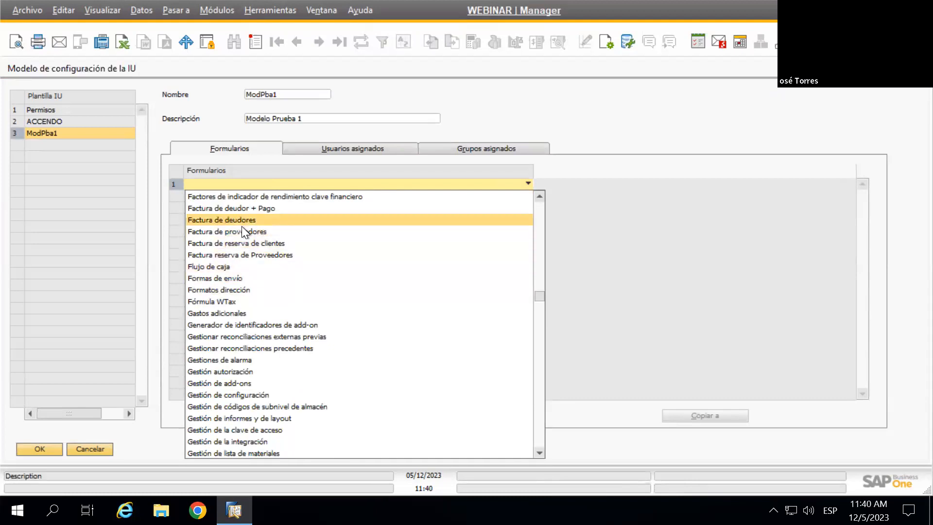
{"action": "left_click", "coordinate": [259, 233]}
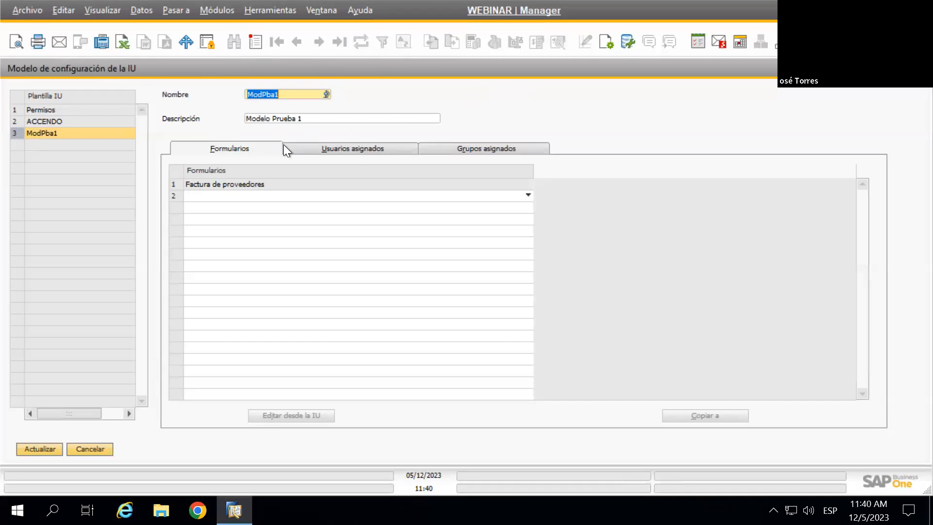
Tick group GpoPba2 under Grupos asignados for ModPba1 and update the template
{"action": "left_click", "coordinate": [340, 148]}
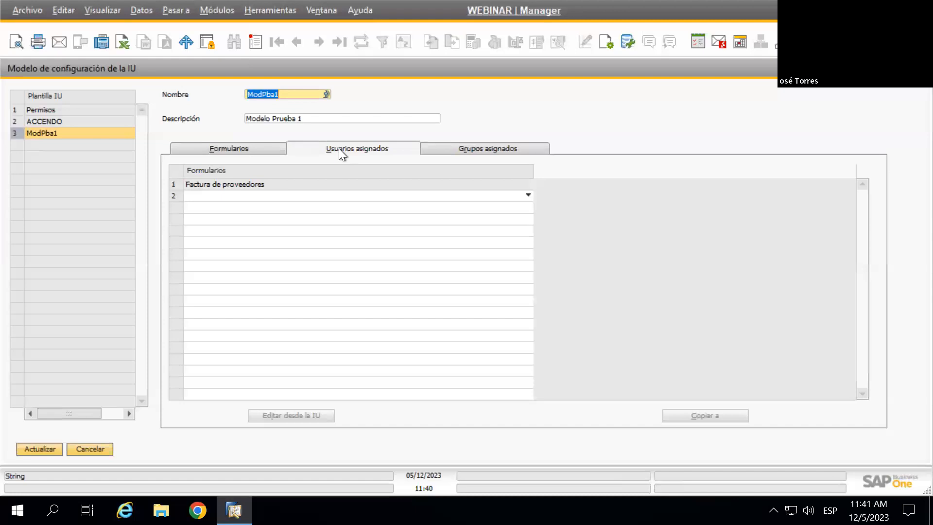
{"action": "scroll", "coordinate": [875, 272], "scroll_direction": "down", "scroll_amount": 5}
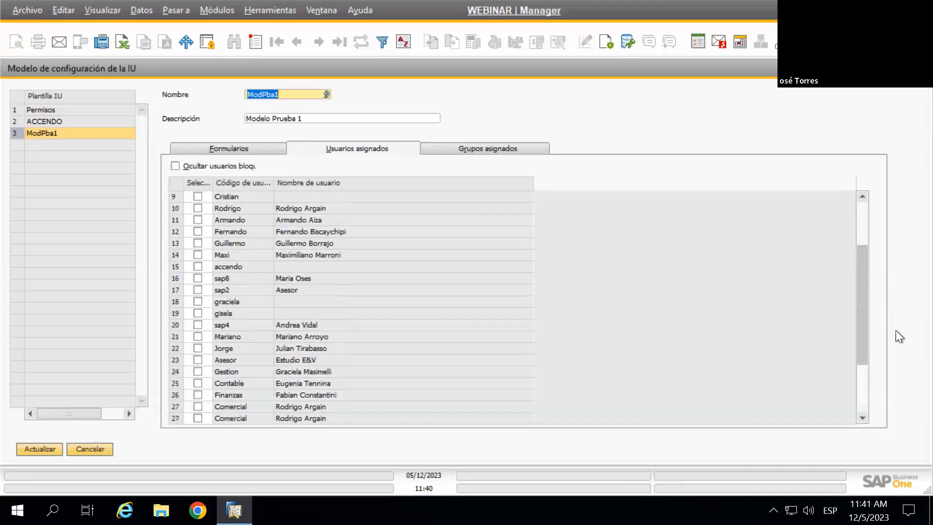
{"action": "scroll", "coordinate": [877, 282], "scroll_direction": "up", "scroll_amount": 5}
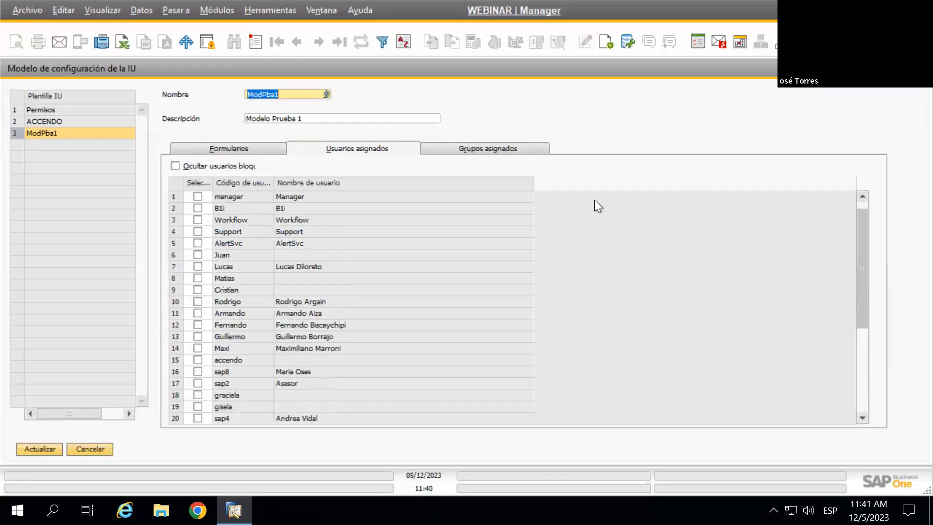
{"action": "left_click", "coordinate": [233, 146]}
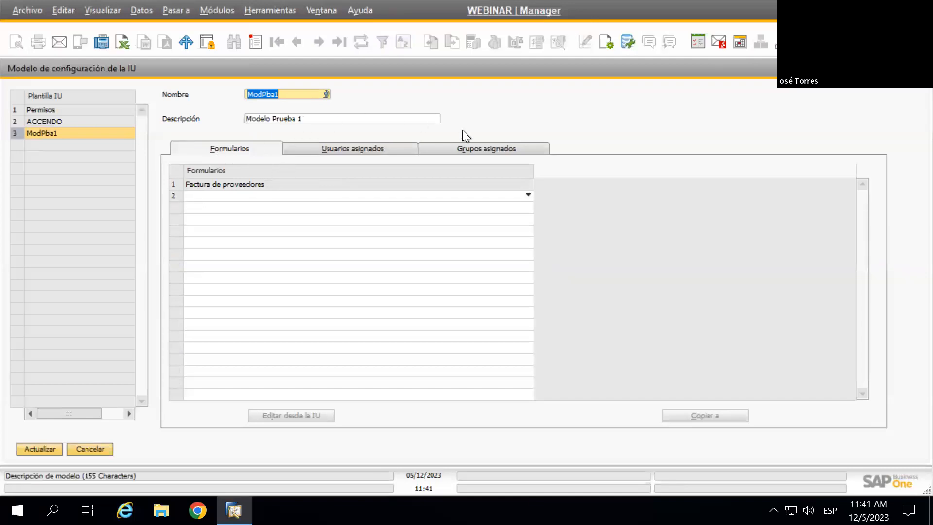
{"action": "left_click", "coordinate": [487, 148]}
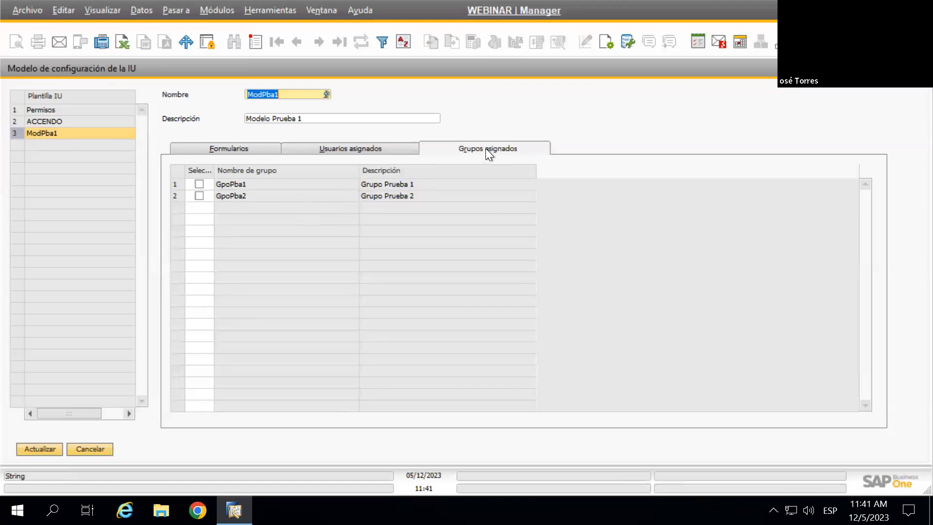
{"action": "left_click", "coordinate": [199, 196]}
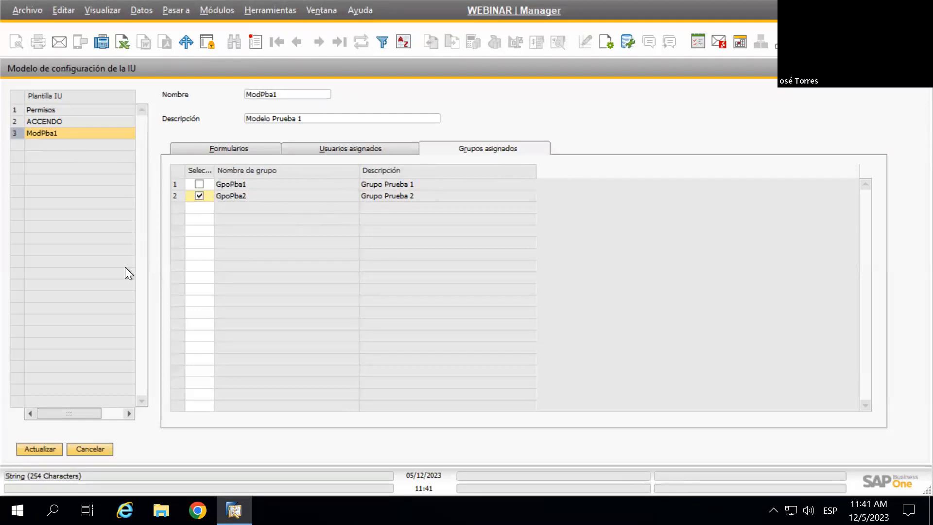
{"action": "left_click", "coordinate": [53, 447]}
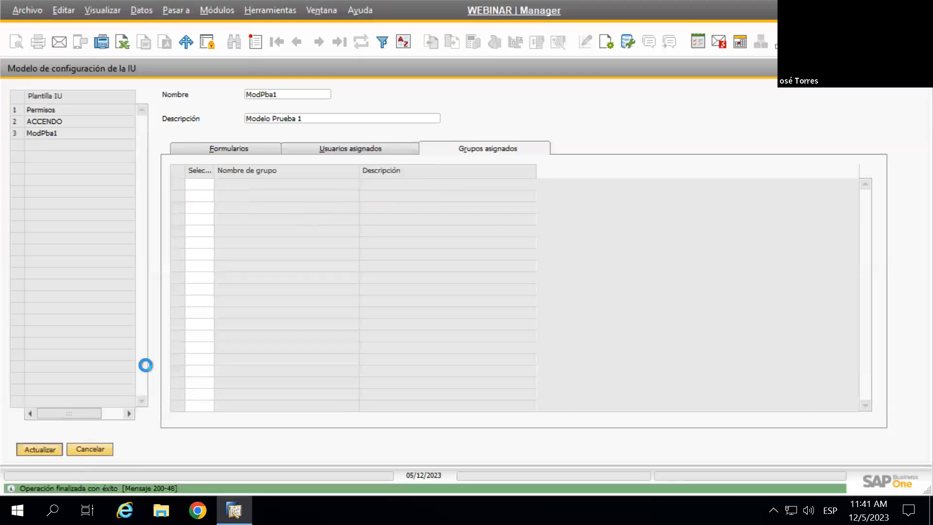
{"action": "left_click", "coordinate": [222, 147]}
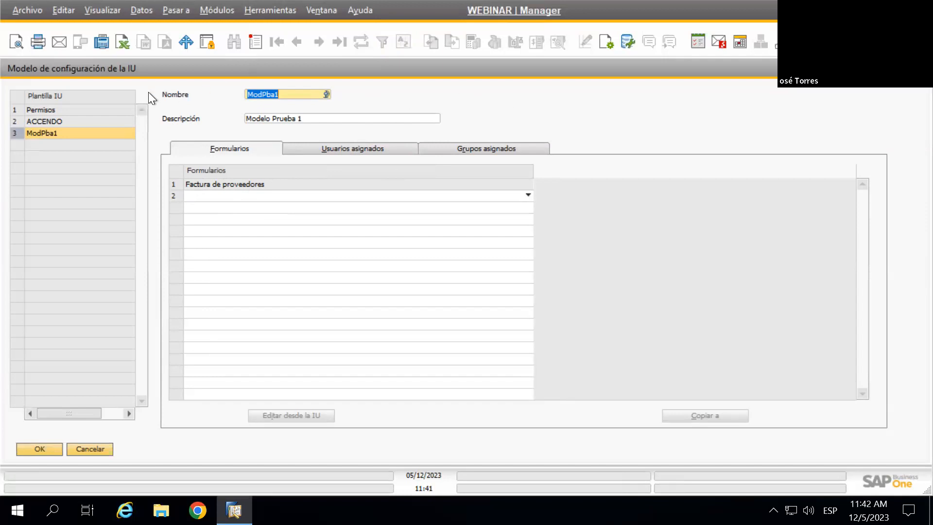
Edit Factura de proveedores from the UI and add a Número de paquetes column to its item table
{"action": "left_click", "coordinate": [178, 182]}
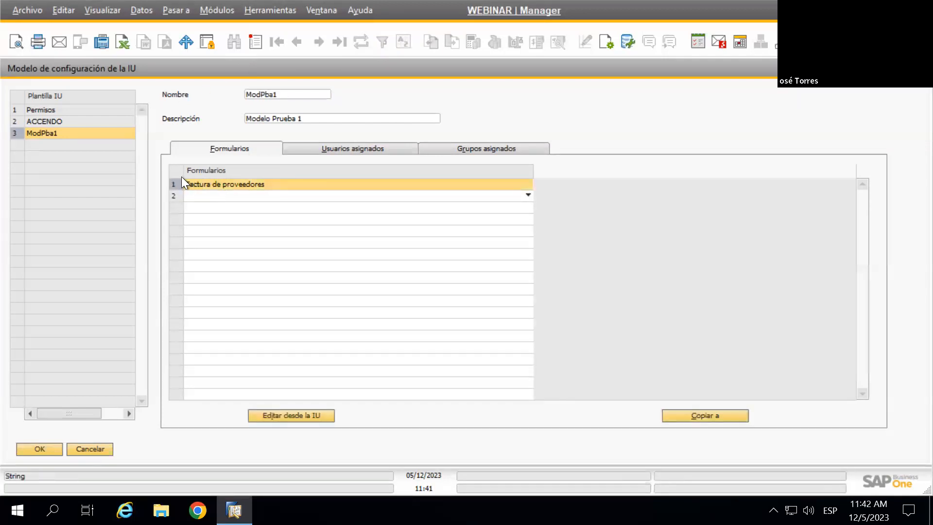
{"action": "left_click", "coordinate": [305, 414]}
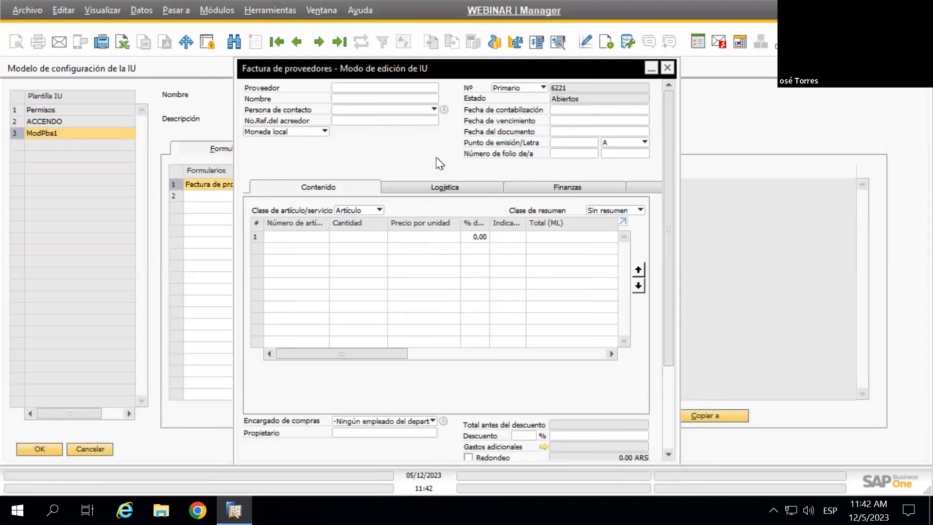
{"action": "scroll", "coordinate": [445, 147], "scroll_direction": "down", "scroll_amount": 1}
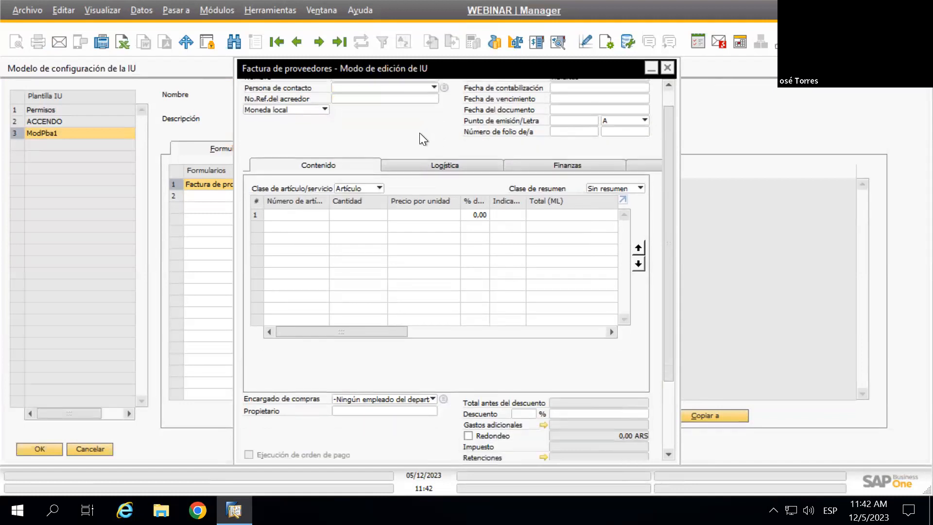
{"action": "scroll", "coordinate": [419, 133], "scroll_direction": "up", "scroll_amount": 1}
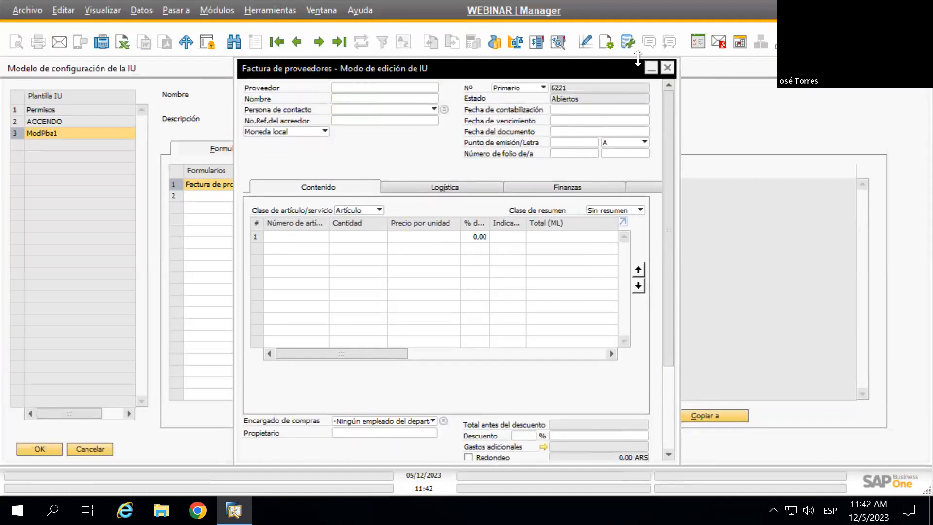
{"action": "left_click", "coordinate": [612, 44]}
{"action": "left_click", "coordinate": [331, 138]}
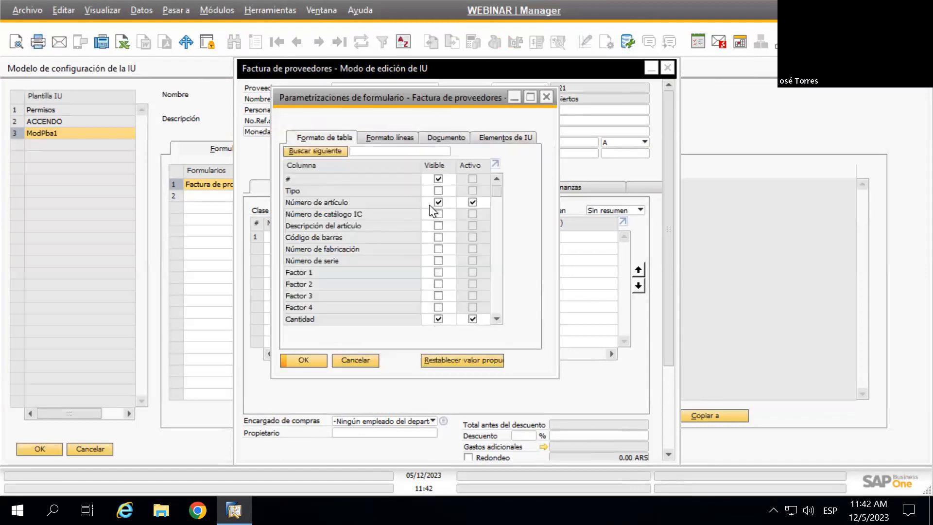
{"action": "scroll", "coordinate": [479, 219], "scroll_direction": "down", "scroll_amount": 1}
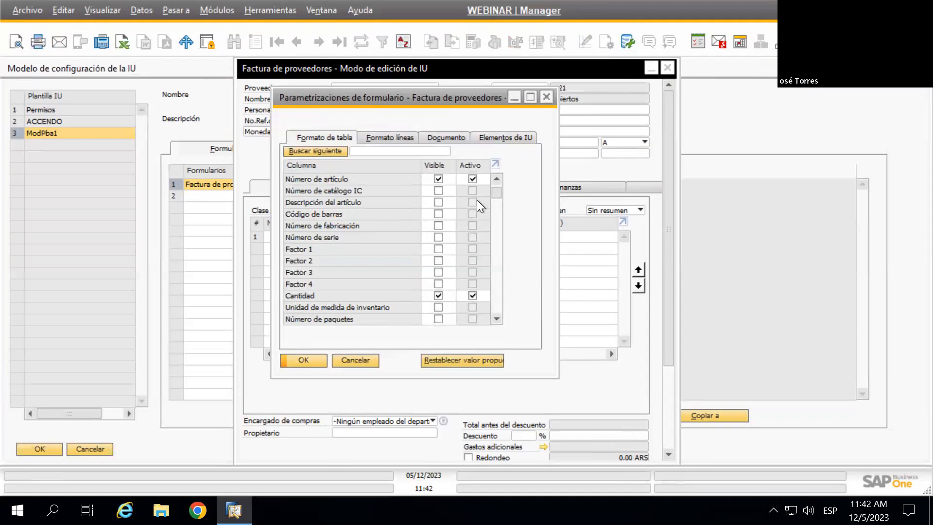
{"action": "left_click_drag", "start_coordinate": [498, 193], "coordinate": [498, 200]}
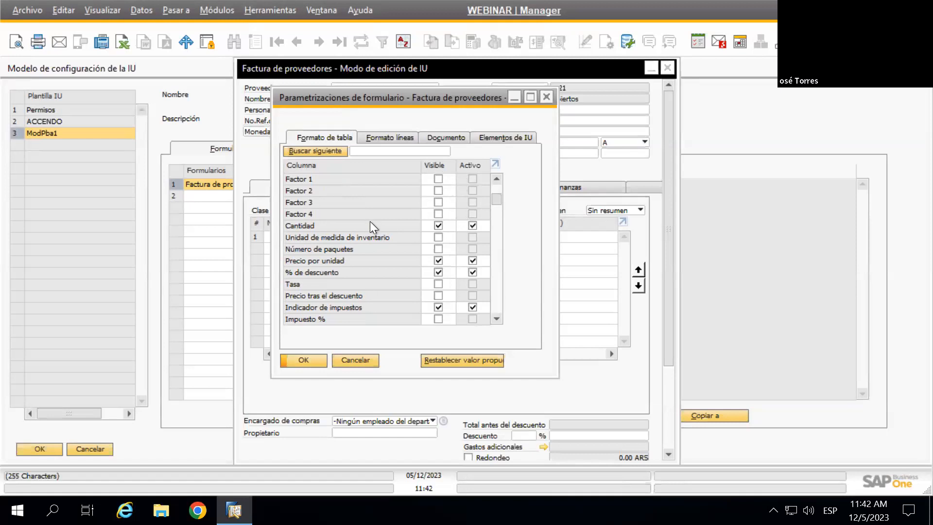
{"action": "scroll", "coordinate": [445, 239], "scroll_direction": "down", "scroll_amount": 1}
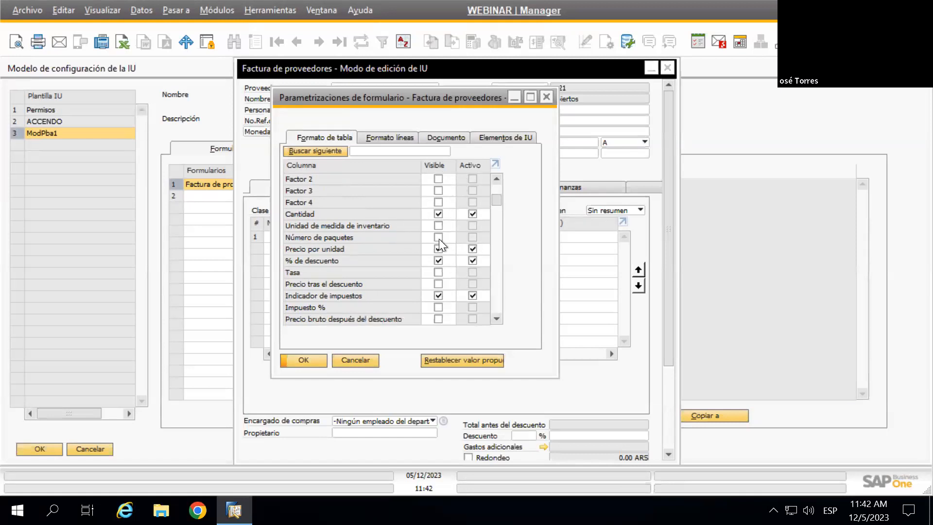
{"action": "left_click", "coordinate": [308, 360]}
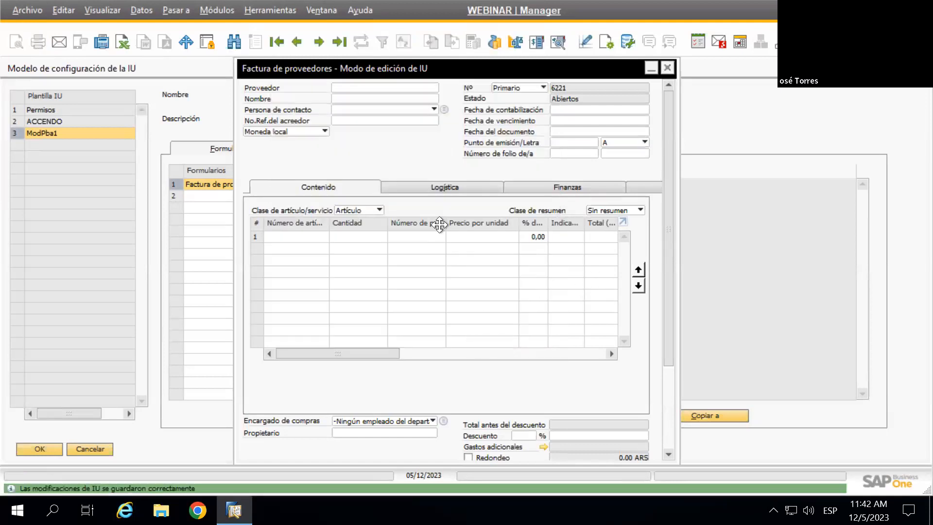
Save the form's UI modifications with Guardar and exit UI edit mode
{"action": "right_click", "coordinate": [407, 151]}
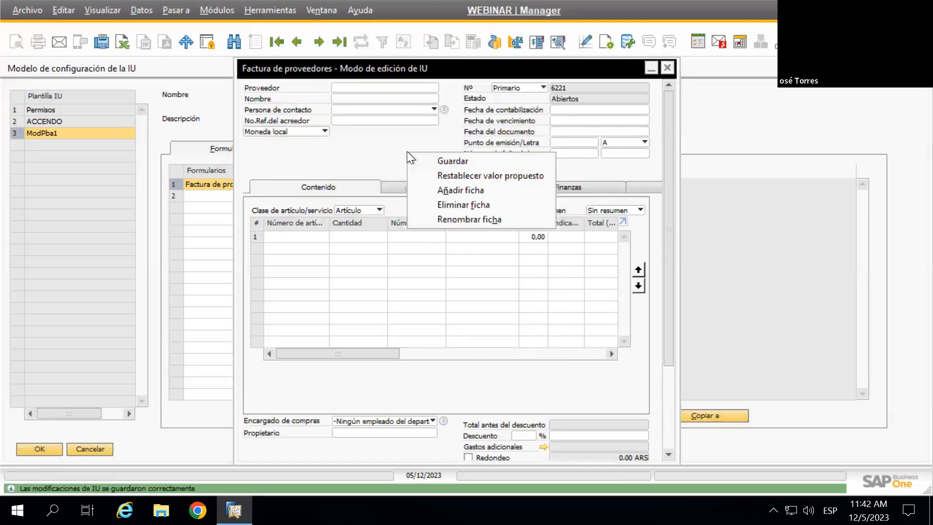
{"action": "left_click", "coordinate": [454, 162]}
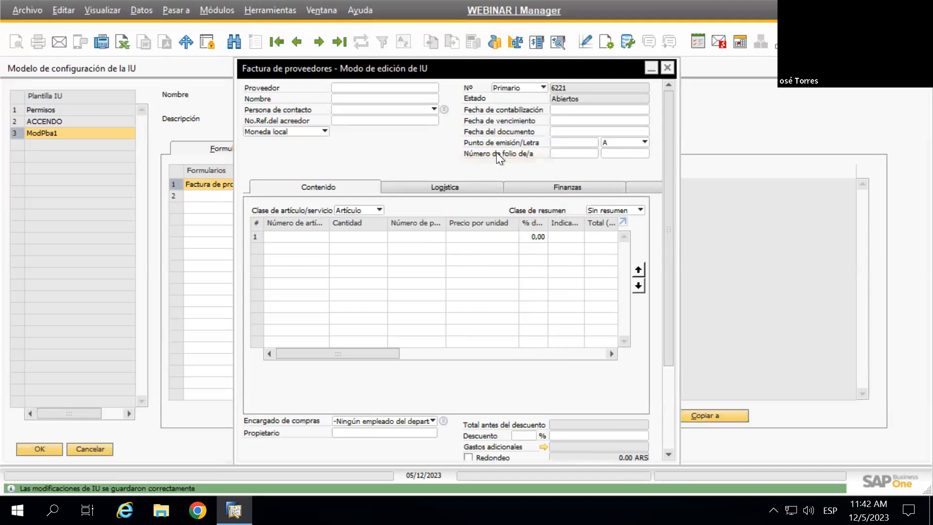
{"action": "left_click", "coordinate": [669, 71]}
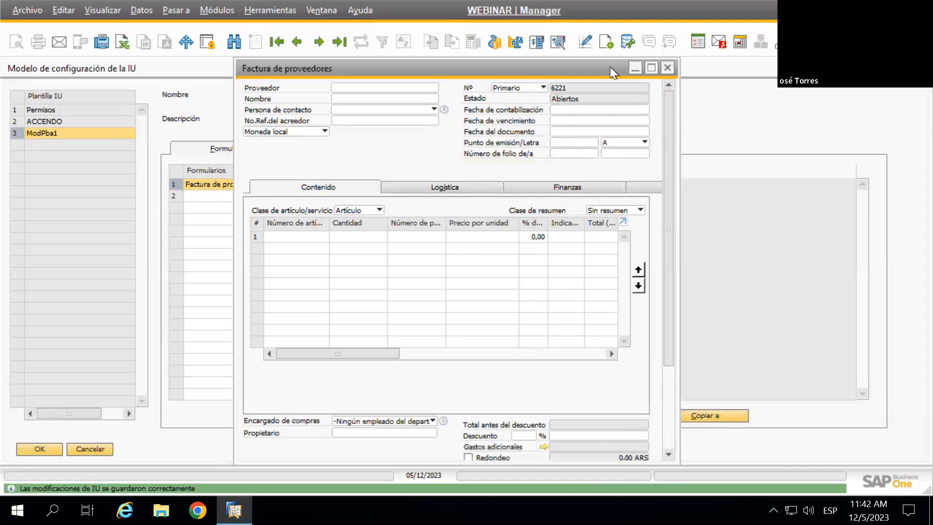
Check GpoPba2 is assigned, then review Factura de proveedores' table columns in UI edit mode
{"action": "left_click", "coordinate": [489, 148]}
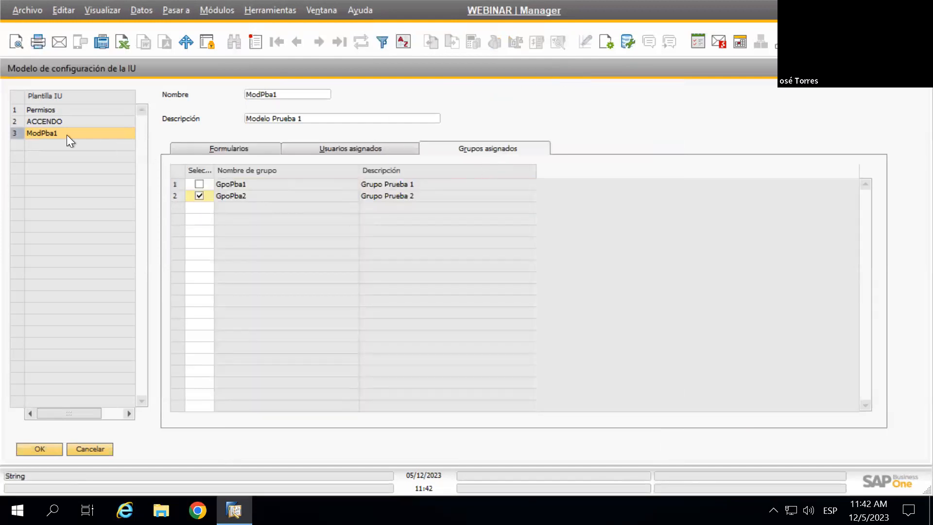
{"action": "left_click", "coordinate": [236, 149]}
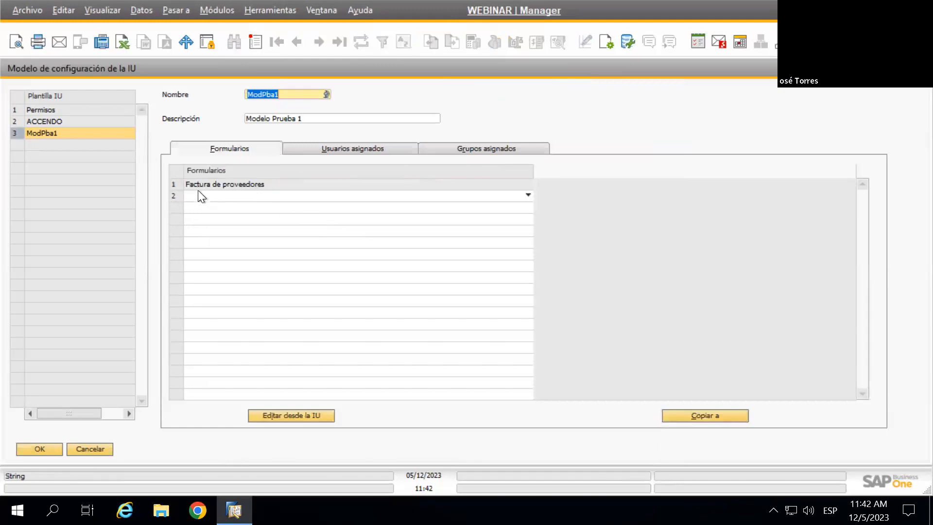
{"action": "left_click", "coordinate": [173, 184]}
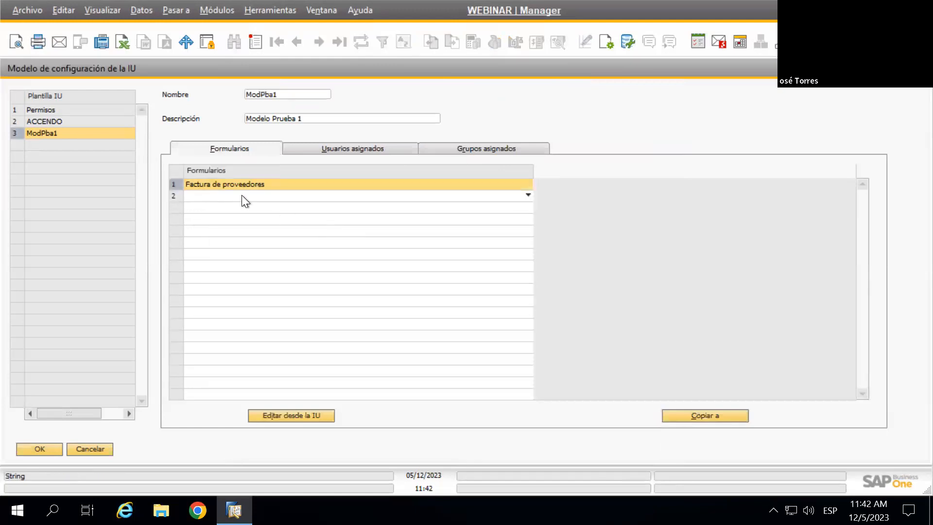
{"action": "left_click", "coordinate": [302, 416]}
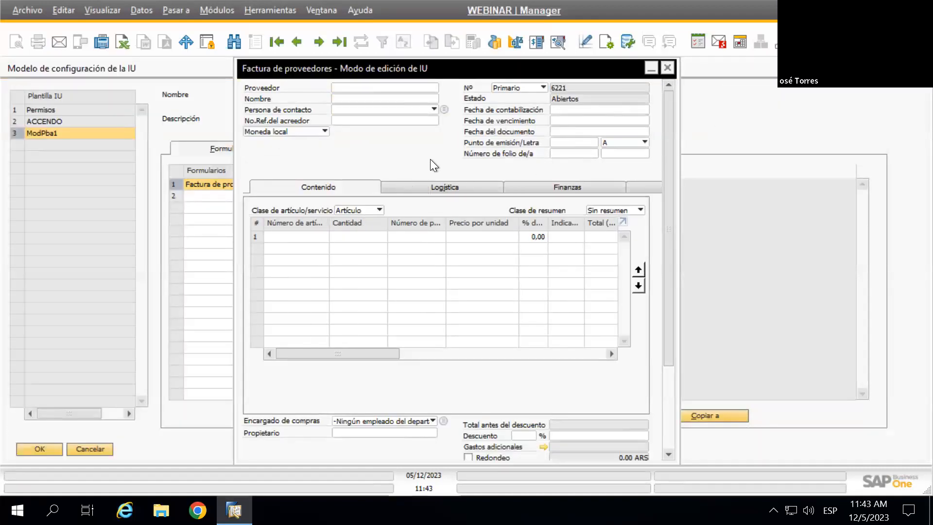
{"action": "left_click", "coordinate": [608, 41]}
{"action": "left_click", "coordinate": [342, 141]}
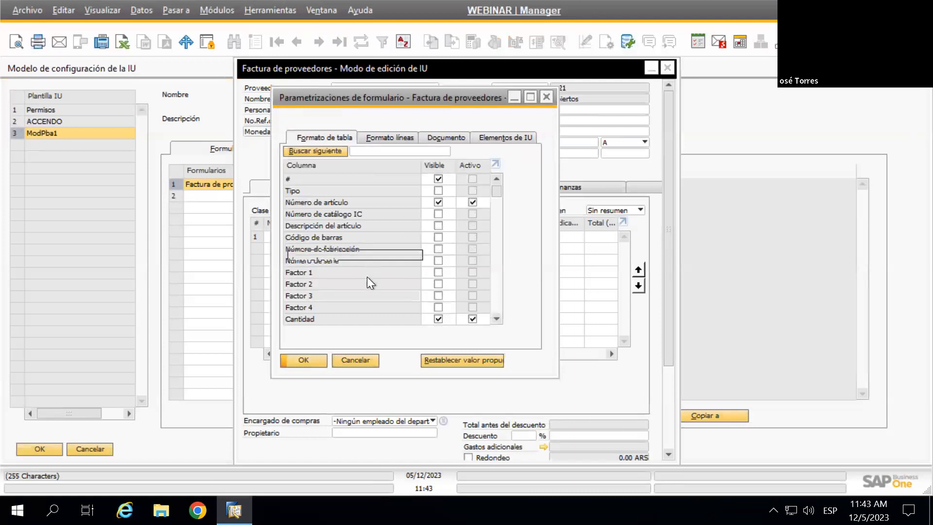
{"action": "left_click", "coordinate": [546, 97]}
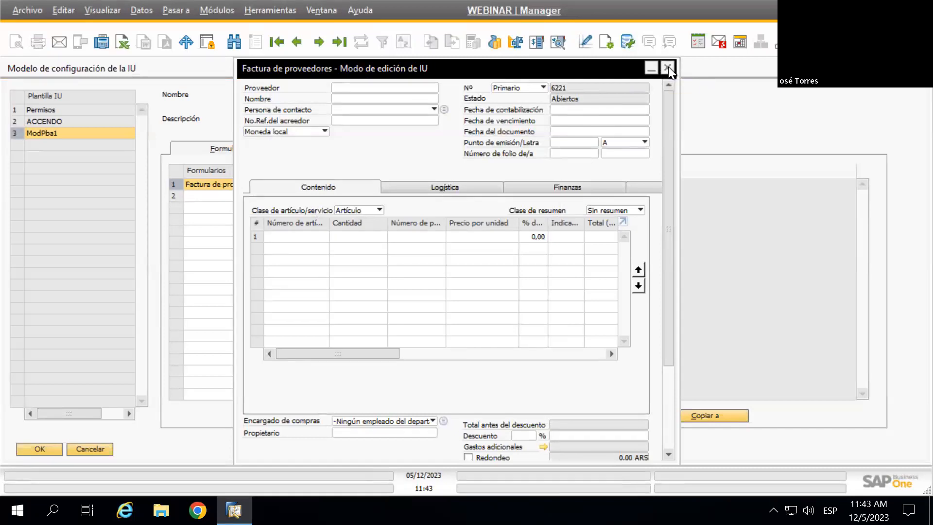
Close the Factura de proveedores edit window and accept the UI template window with OK
{"action": "left_click", "coordinate": [668, 68]}
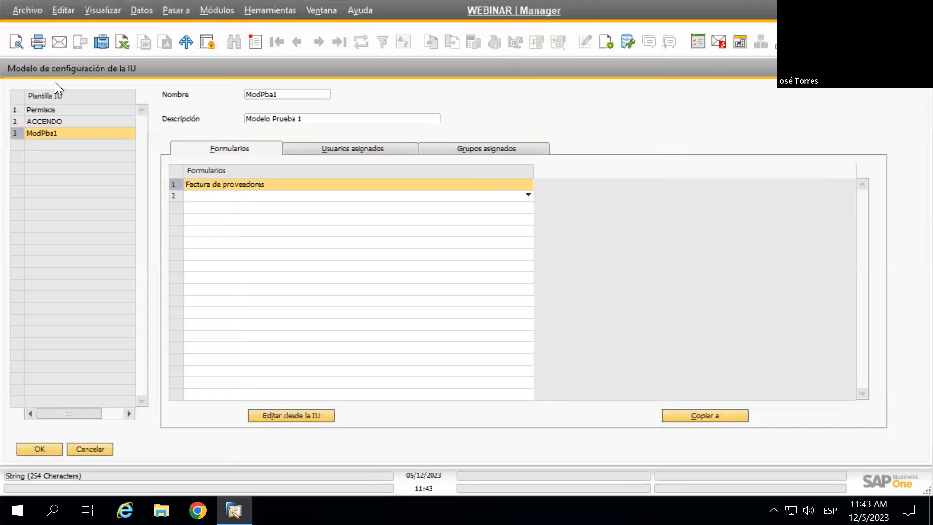
{"action": "left_click", "coordinate": [51, 451]}
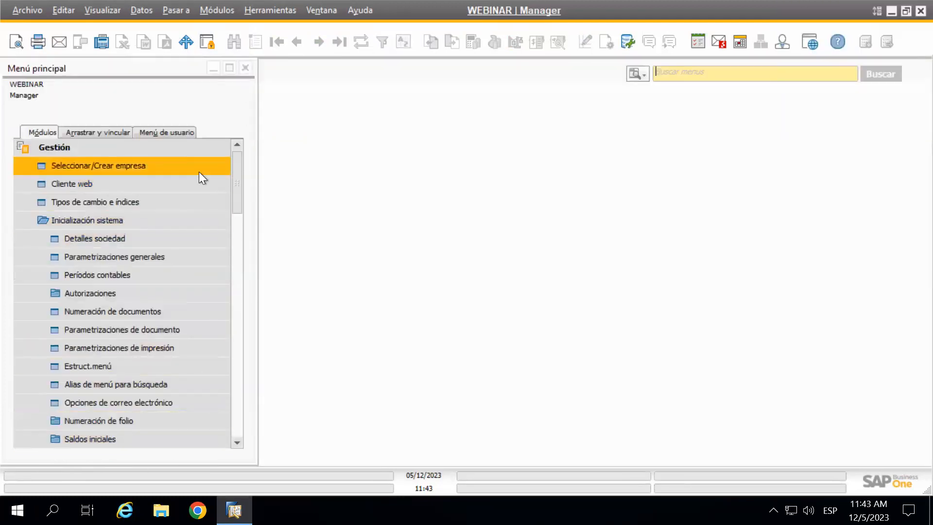
Reopen Modelo de configuración de la IU from the menu search and select ModPba1
{"action": "left_click", "coordinate": [686, 77]}
{"action": "left_click", "coordinate": [709, 100]}
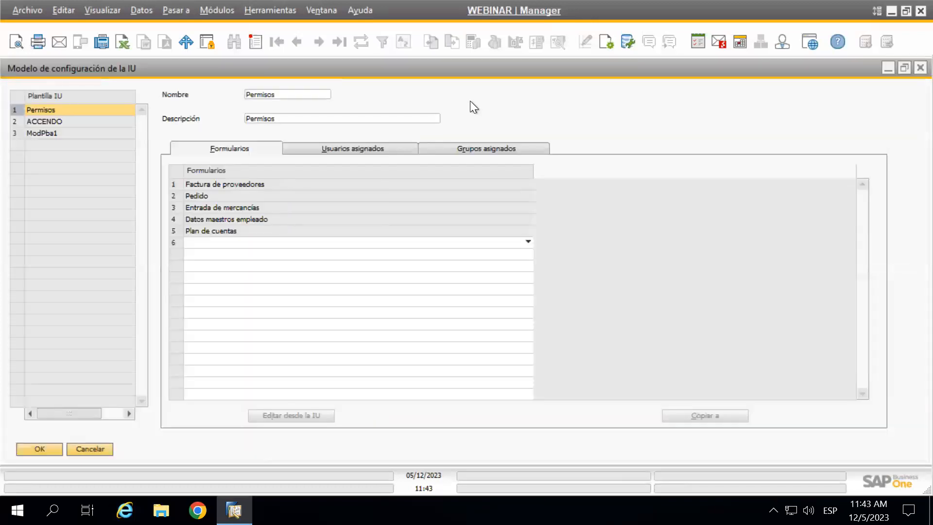
{"action": "left_click", "coordinate": [51, 134]}
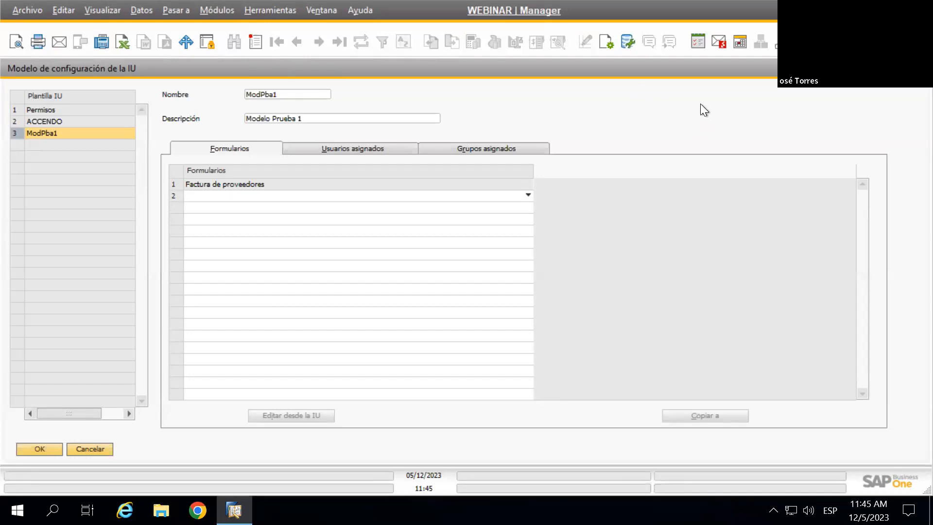
Close the UI template window and browse Gestión > Inicialización sistema in the main menu
{"action": "left_click", "coordinate": [920, 68]}
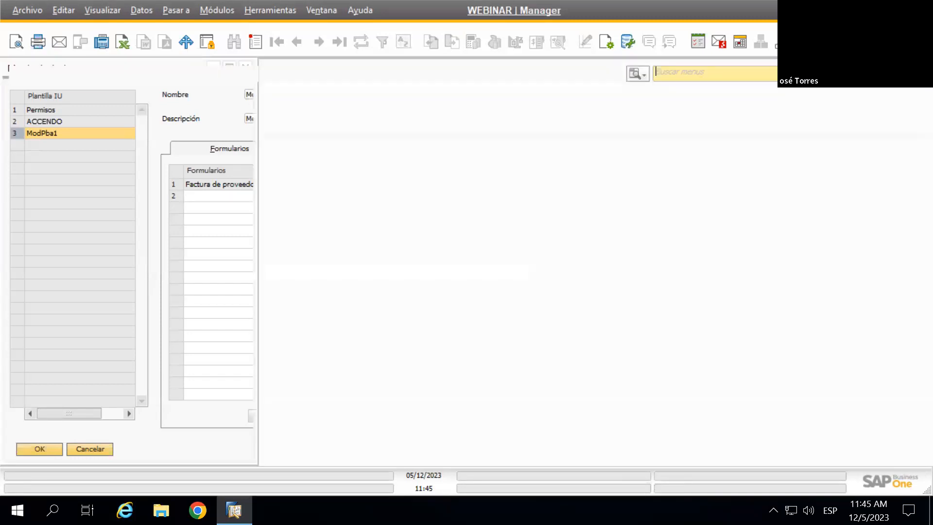
{"action": "left_click", "coordinate": [174, 145]}
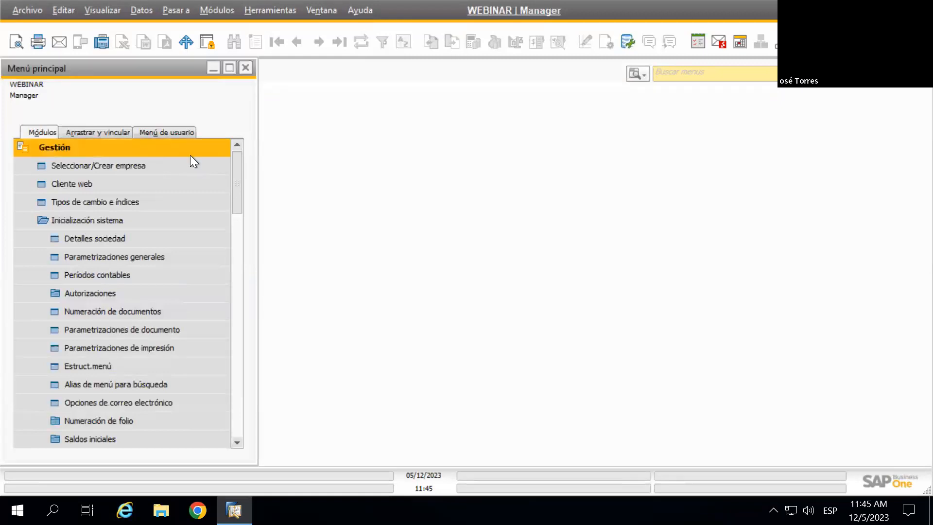
{"action": "left_click", "coordinate": [190, 155]}
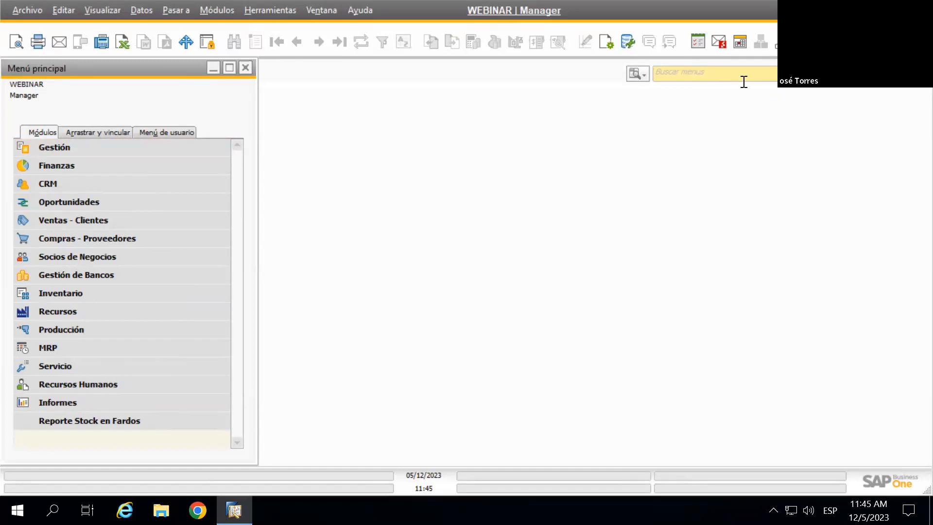
{"action": "left_click", "coordinate": [78, 148]}
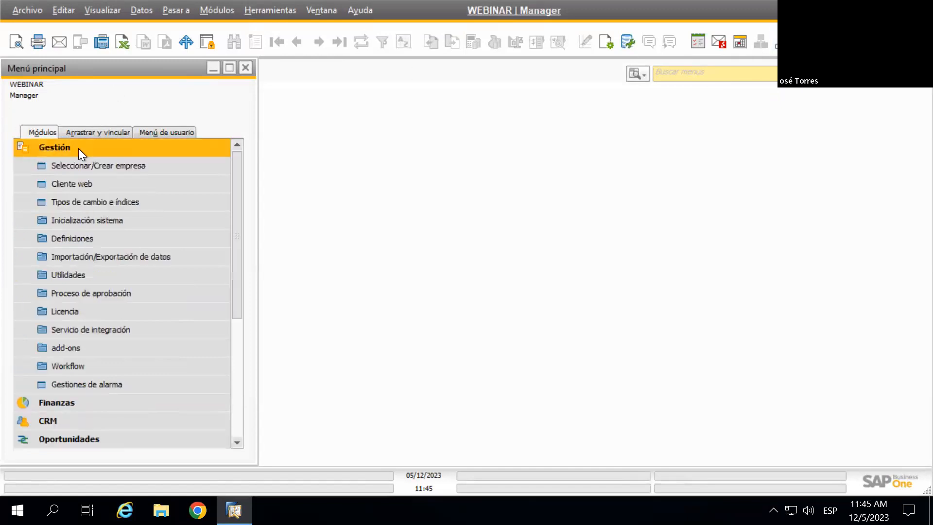
{"action": "left_click", "coordinate": [86, 221]}
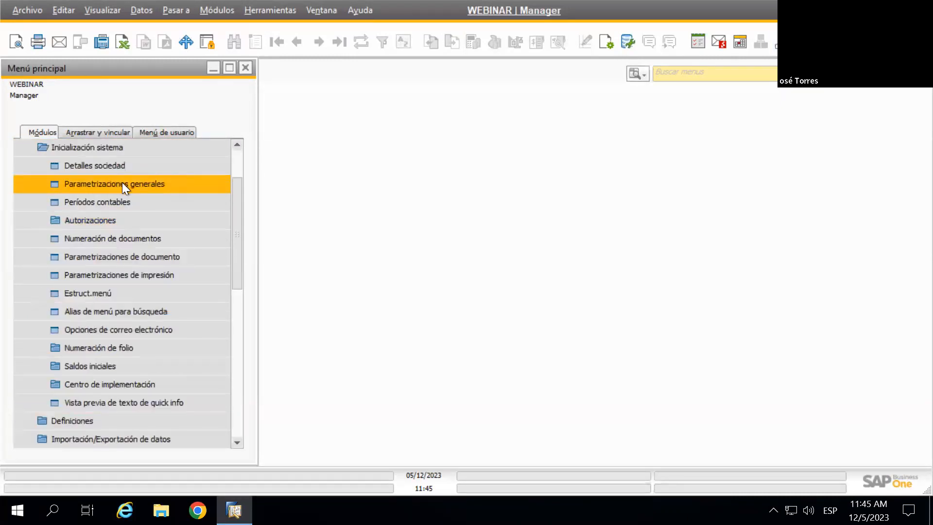
{"action": "scroll", "coordinate": [136, 182], "scroll_direction": "up", "scroll_amount": 3}
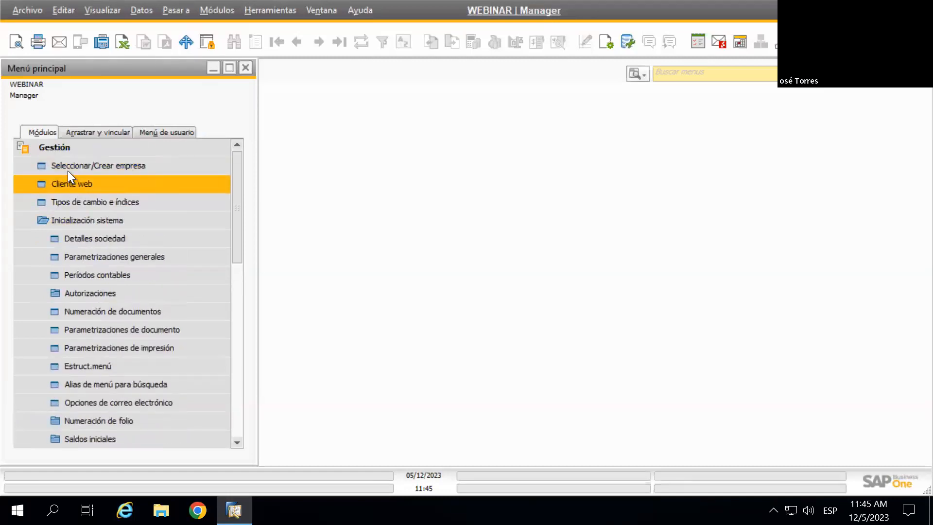
{"action": "left_click", "coordinate": [83, 144]}
Search the menus for 'autorizacion'
{"action": "left_click", "coordinate": [689, 72]}
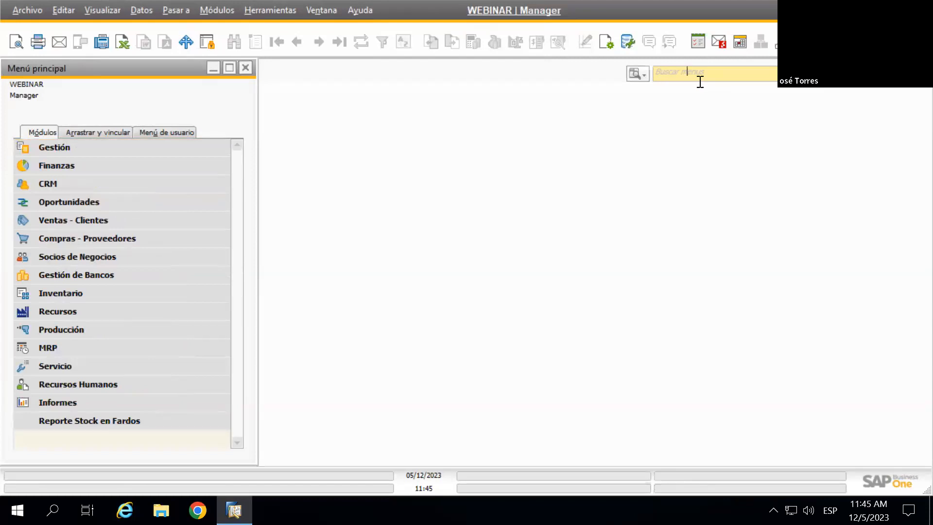
{"action": "type", "text": "autoriza"}
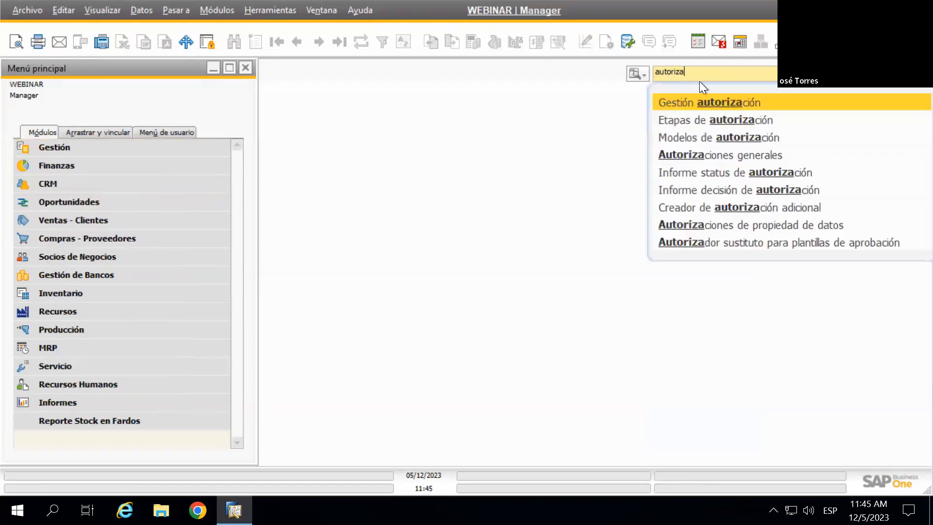
{"action": "type", "text": "cion"}
{"action": "left_click", "coordinate": [707, 97]}
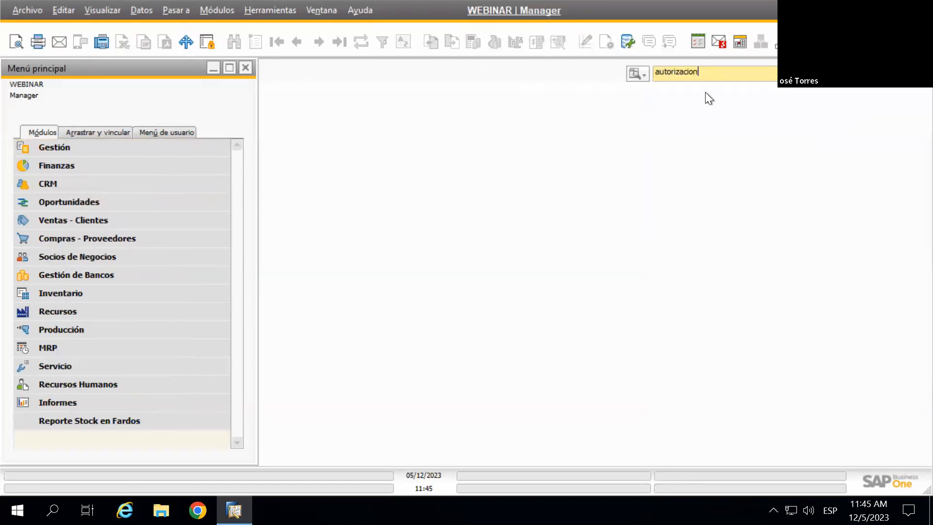
Open Autorizaciones generales, hide blocked users, and switch to the Grupos list
{"action": "left_click", "coordinate": [725, 98]}
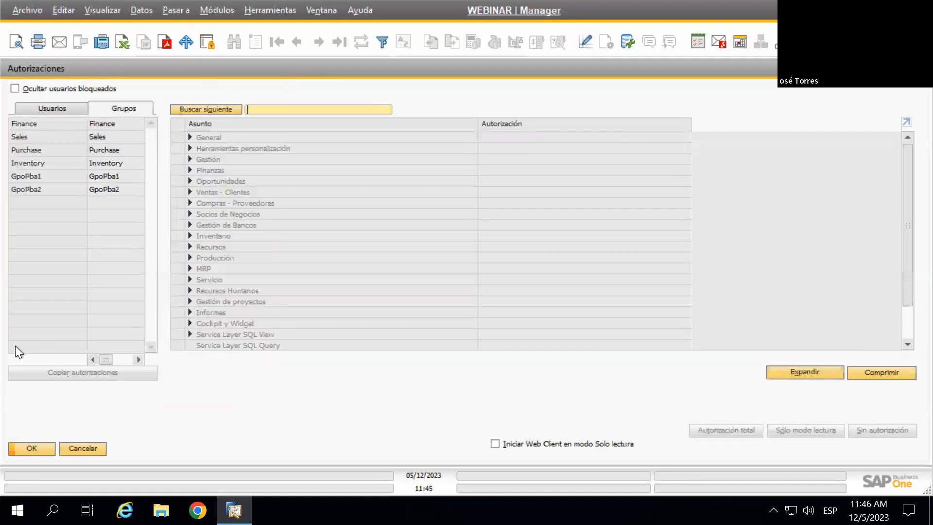
{"action": "left_click", "coordinate": [56, 111]}
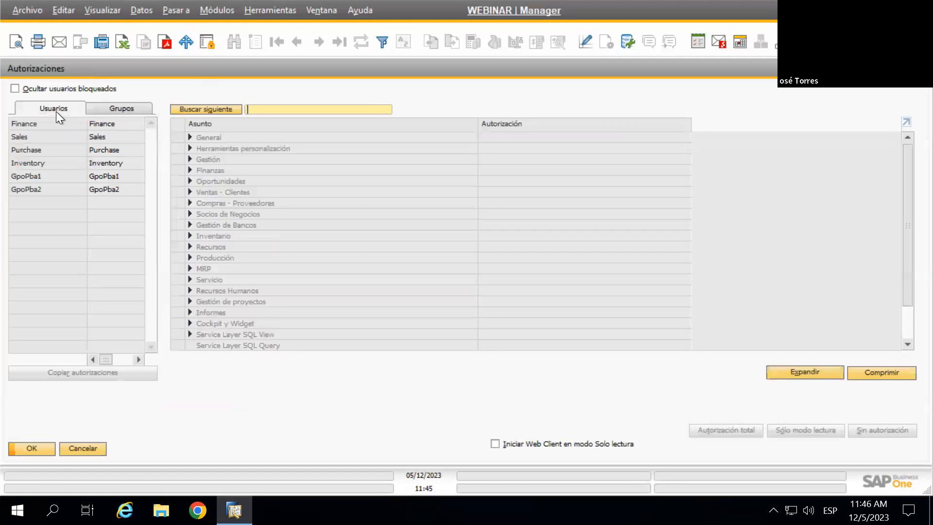
{"action": "scroll", "coordinate": [60, 184], "scroll_direction": "down", "scroll_amount": 4}
{"action": "scroll", "coordinate": [61, 184], "scroll_direction": "up", "scroll_amount": 4}
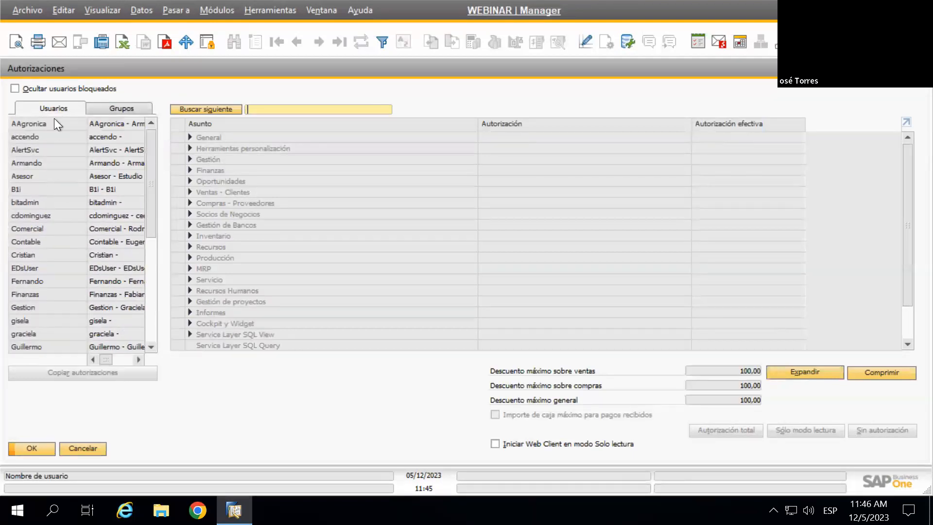
{"action": "left_click", "coordinate": [15, 88]}
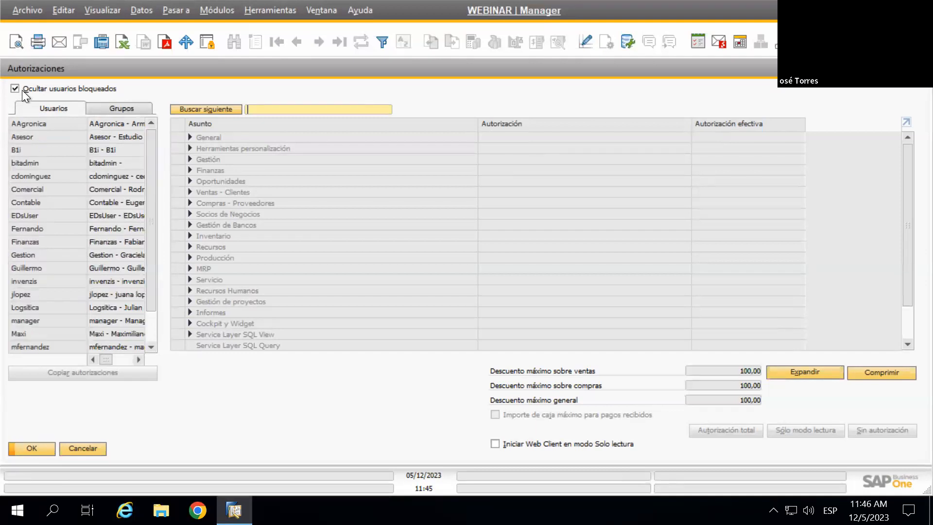
{"action": "left_click", "coordinate": [115, 107]}
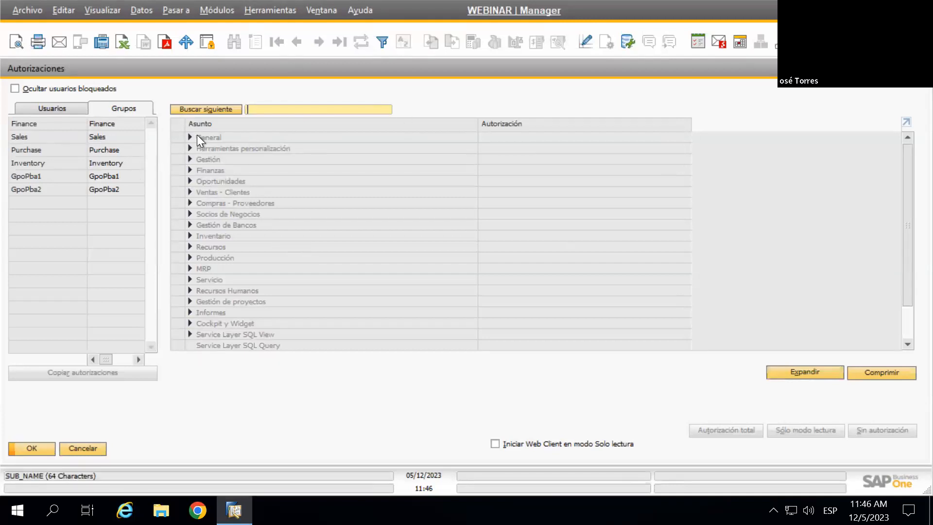
Load GpoPba2's authorizations and expand the General category, all Falta autorización
{"action": "left_click", "coordinate": [46, 107]}
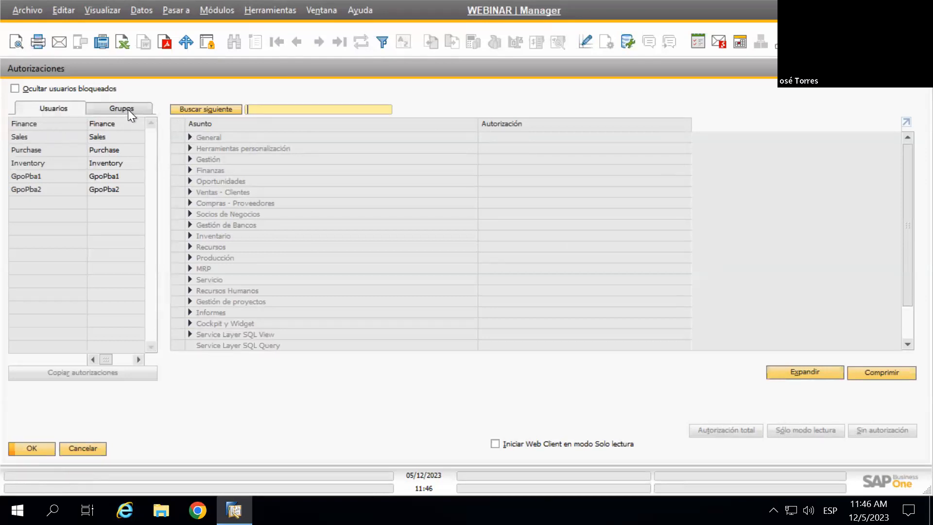
{"action": "left_click", "coordinate": [68, 189]}
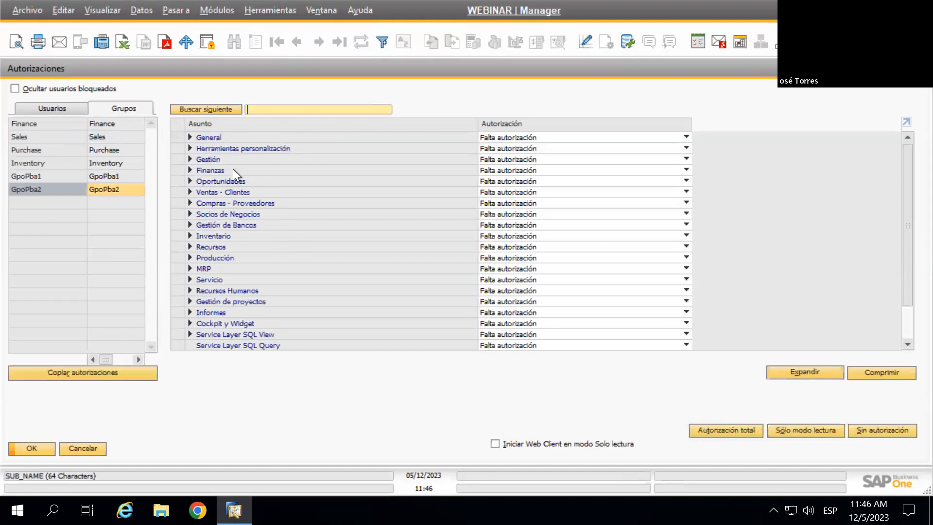
{"action": "scroll", "coordinate": [289, 280], "scroll_direction": "down", "scroll_amount": 2}
{"action": "scroll", "coordinate": [228, 208], "scroll_direction": "up", "scroll_amount": 2}
{"action": "left_click", "coordinate": [189, 137]}
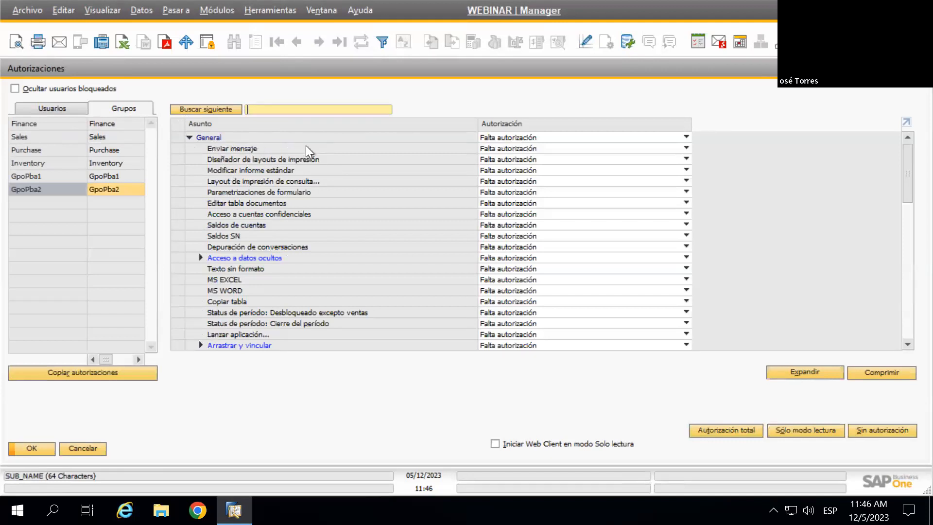
{"action": "scroll", "coordinate": [311, 165], "scroll_direction": "down", "scroll_amount": 1}
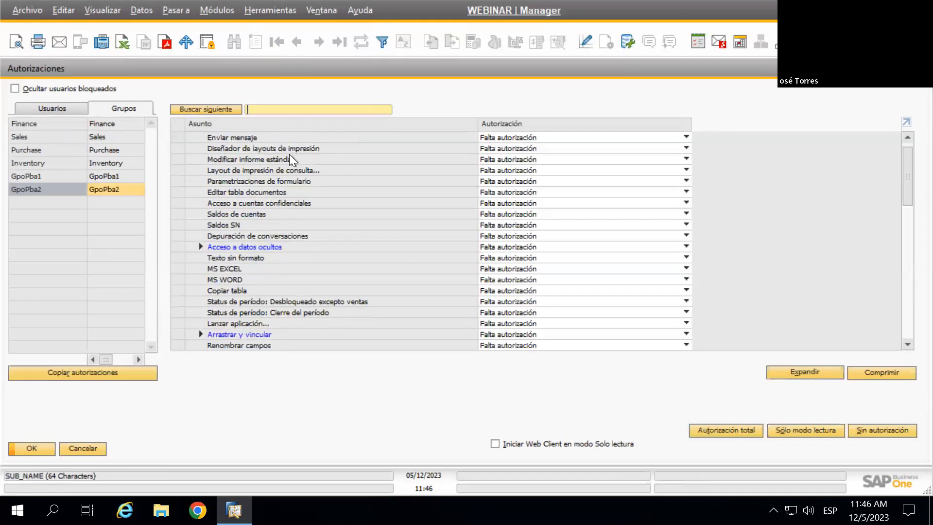
{"action": "scroll", "coordinate": [311, 171], "scroll_direction": "down", "scroll_amount": 2}
{"action": "scroll", "coordinate": [317, 176], "scroll_direction": "down", "scroll_amount": 4}
{"action": "scroll", "coordinate": [317, 176], "scroll_direction": "up", "scroll_amount": 1}
{"action": "scroll", "coordinate": [350, 177], "scroll_direction": "up", "scroll_amount": 1}
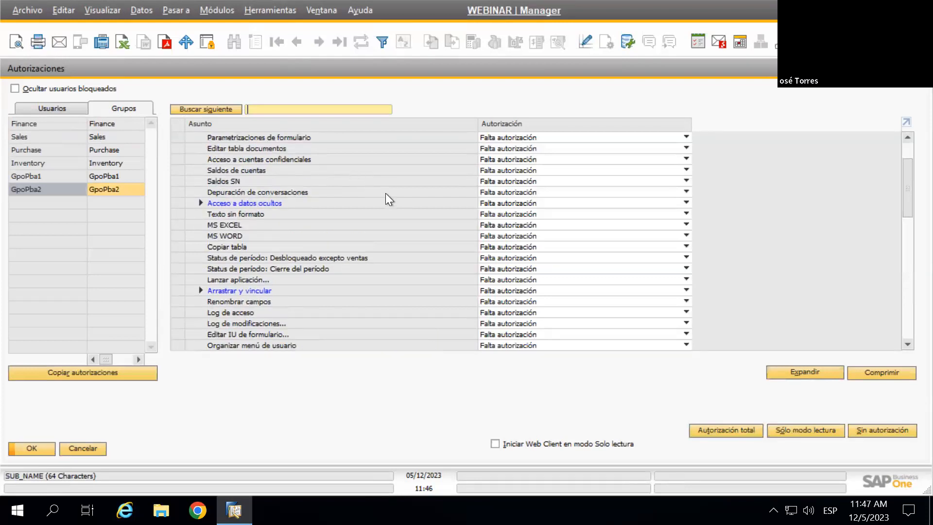
Expand and collapse Acceso a datos ocultos and the General category
{"action": "left_click", "coordinate": [201, 203]}
{"action": "left_click", "coordinate": [250, 203]}
{"action": "scroll", "coordinate": [233, 185], "scroll_direction": "up", "scroll_amount": 5}
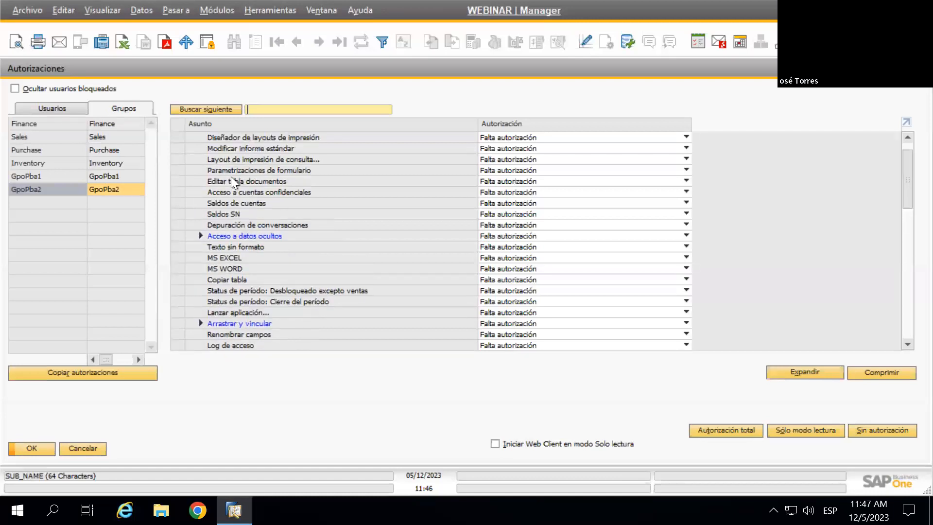
{"action": "left_click", "coordinate": [189, 137]}
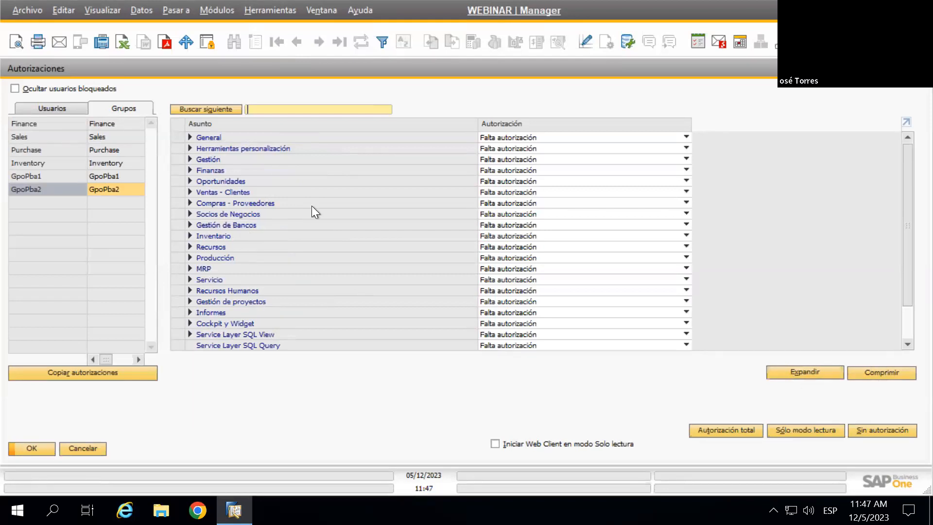
{"action": "left_click", "coordinate": [189, 137]}
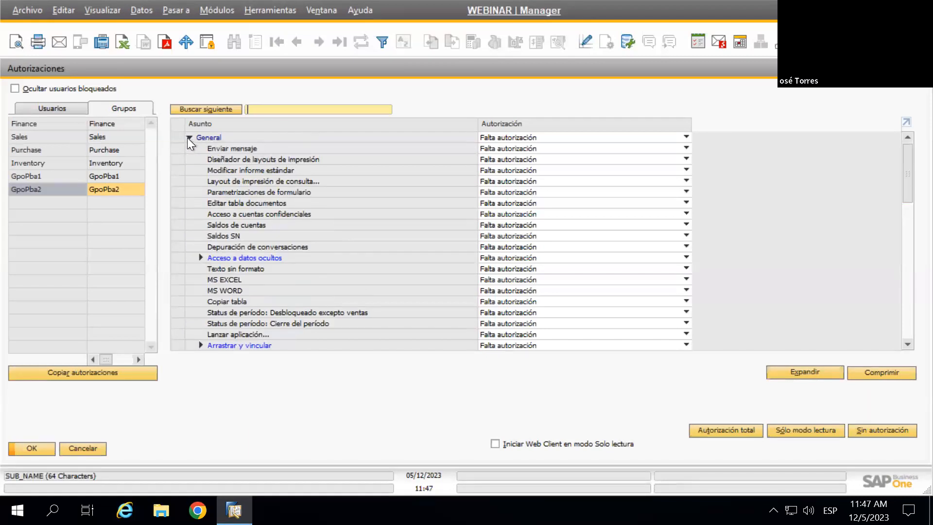
{"action": "left_click", "coordinate": [193, 137]}
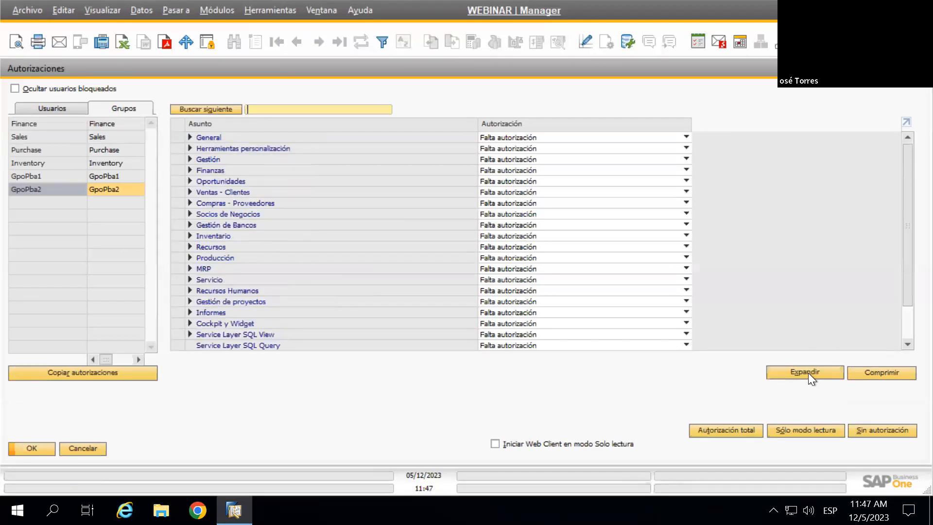
Expand and compress the whole tree, then load a user's authorizations from Usuarios
{"action": "left_click", "coordinate": [810, 372]}
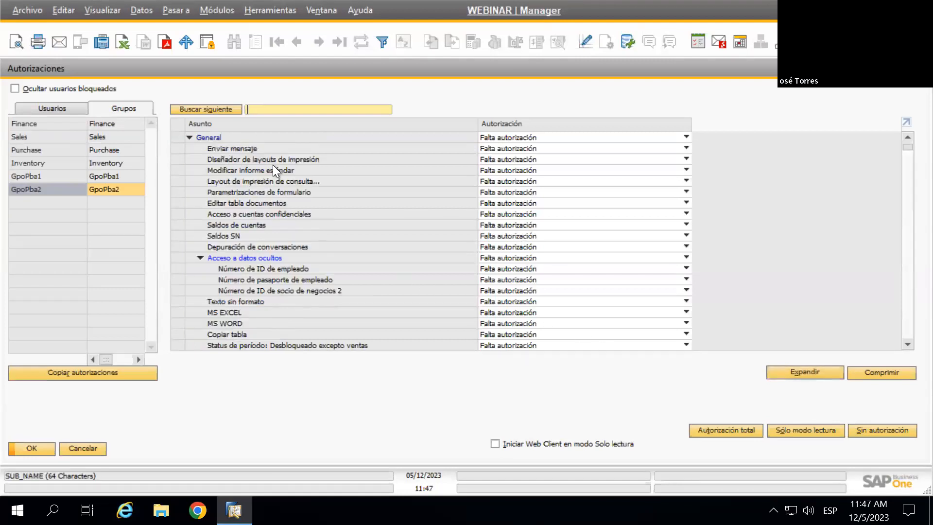
{"action": "scroll", "coordinate": [269, 169], "scroll_direction": "down", "scroll_amount": 5}
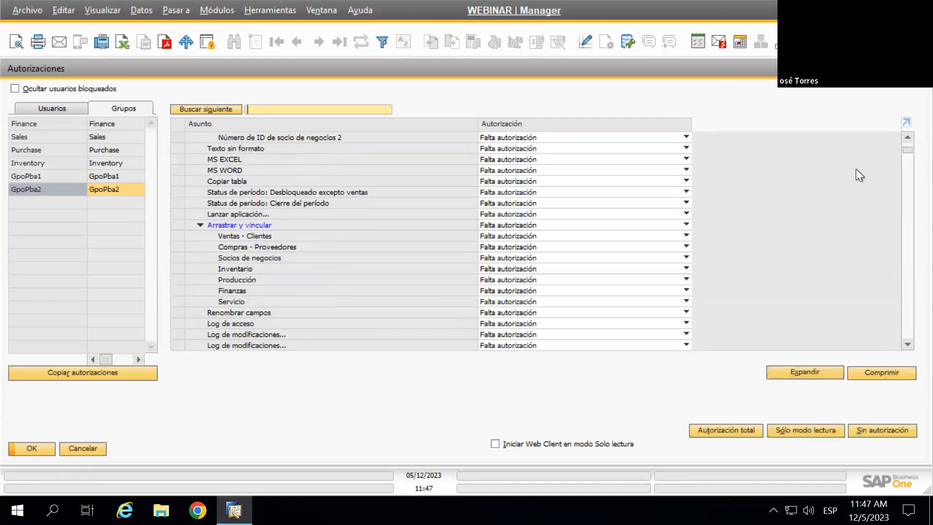
{"action": "left_click_drag", "start_coordinate": [906, 158], "coordinate": [905, 137]}
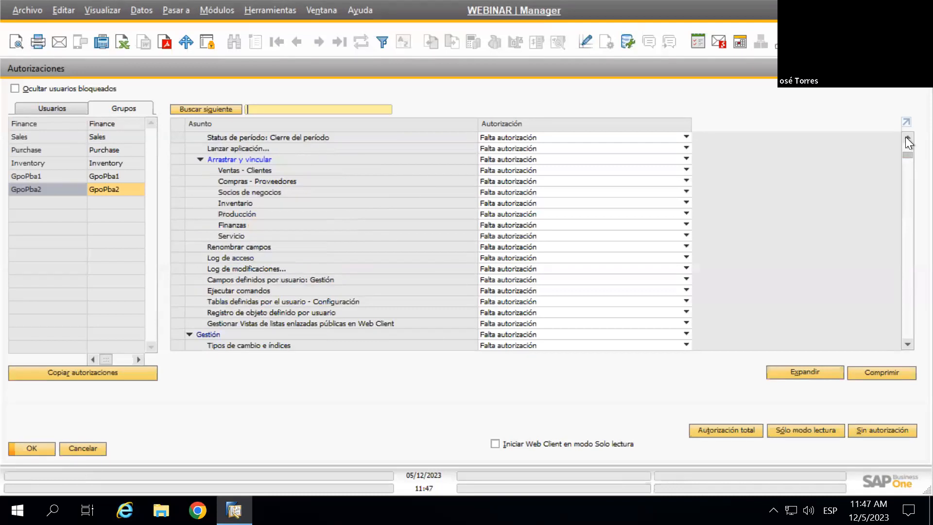
{"action": "left_click", "coordinate": [882, 372]}
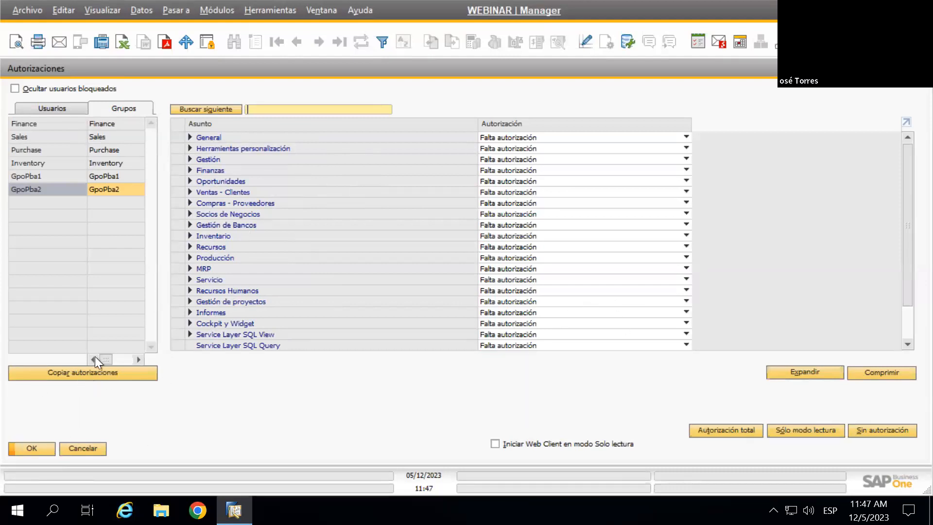
{"action": "left_click", "coordinate": [70, 105]}
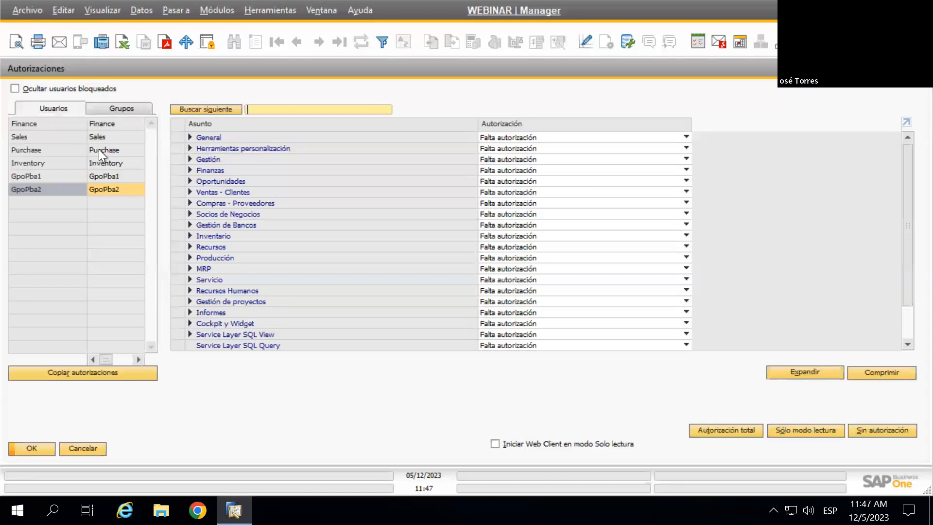
{"action": "left_click", "coordinate": [50, 215]}
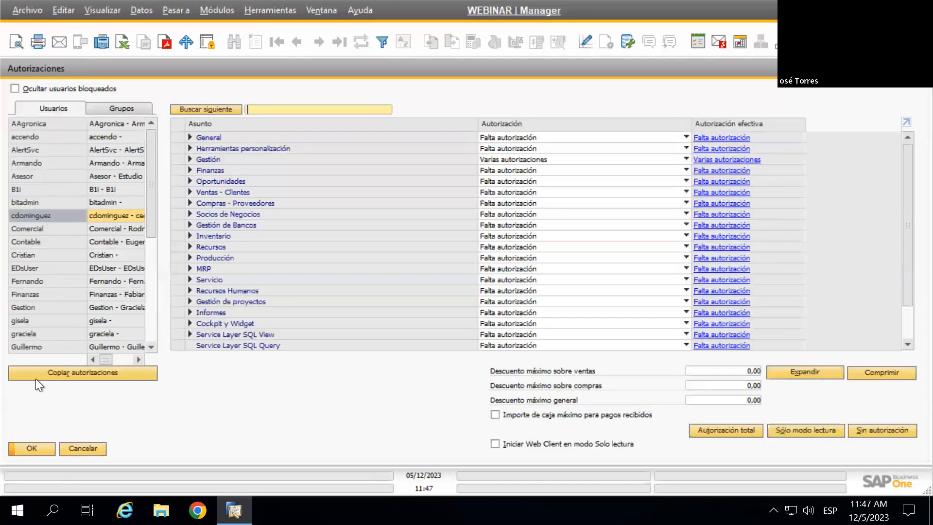
Load the user's authorizations, with Gestión at Varias autorizaciones and discounts at 0,00, and confirm the copy-authorizations user list
{"action": "left_click", "coordinate": [74, 372]}
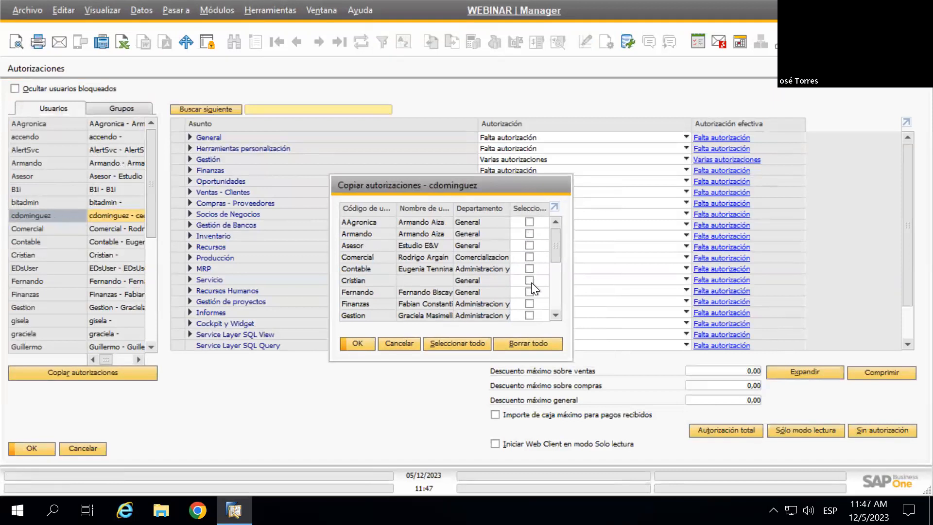
{"action": "scroll", "coordinate": [532, 298], "scroll_direction": "down", "scroll_amount": 3}
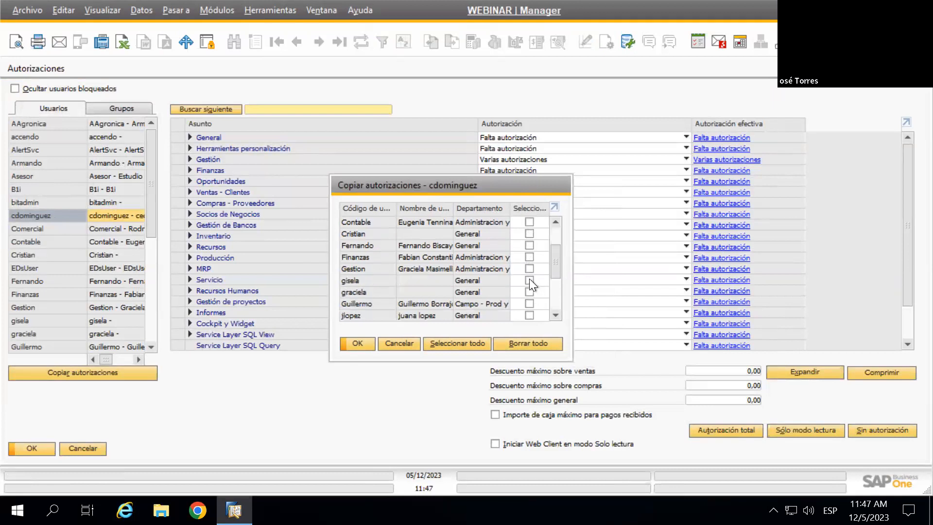
{"action": "left_click", "coordinate": [370, 344]}
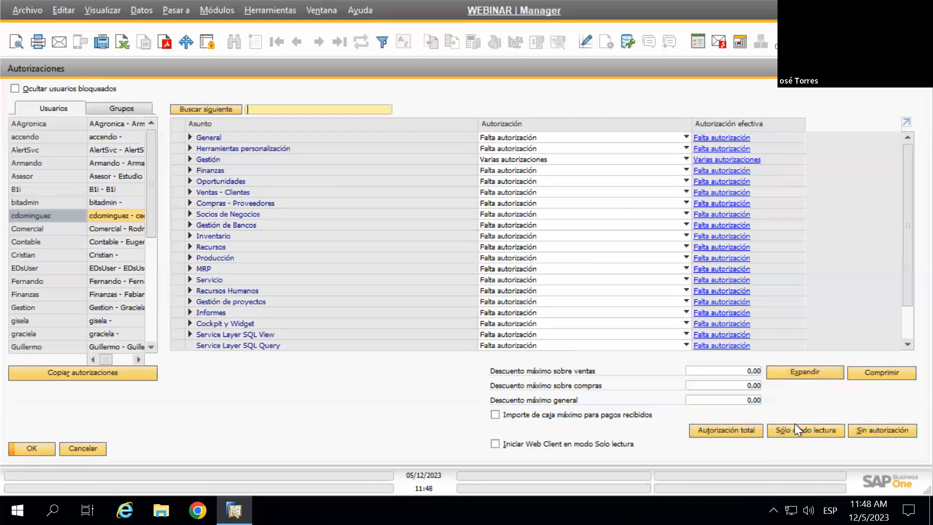
Review the user's authorization grid, then return to GpoPba2 on the Grupos tab
{"action": "scroll", "coordinate": [835, 276], "scroll_direction": "down", "scroll_amount": 1}
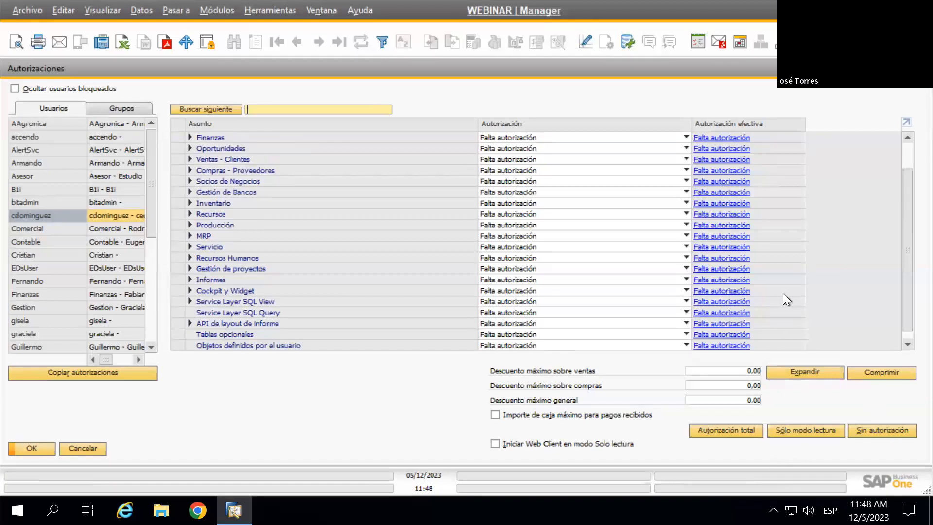
{"action": "scroll", "coordinate": [805, 281], "scroll_direction": "up", "scroll_amount": 1}
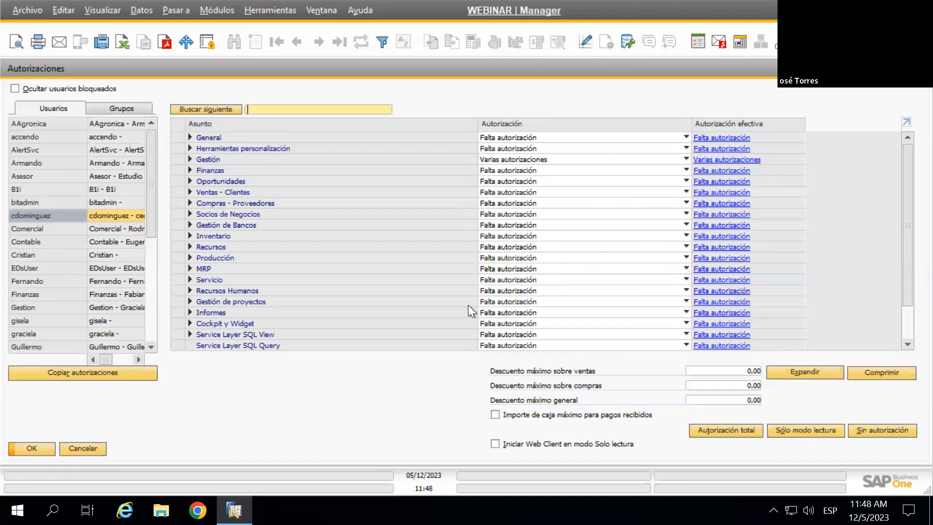
{"action": "left_click", "coordinate": [127, 106]}
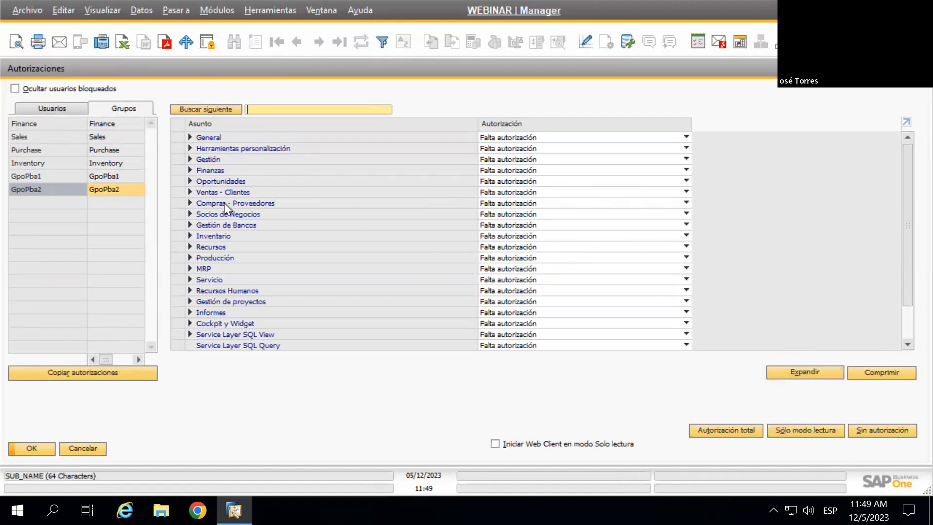
Expand GpoPba2's Ventas - Clientes and compare its access levels, leaving it at Falta autorización
{"action": "left_click", "coordinate": [190, 192]}
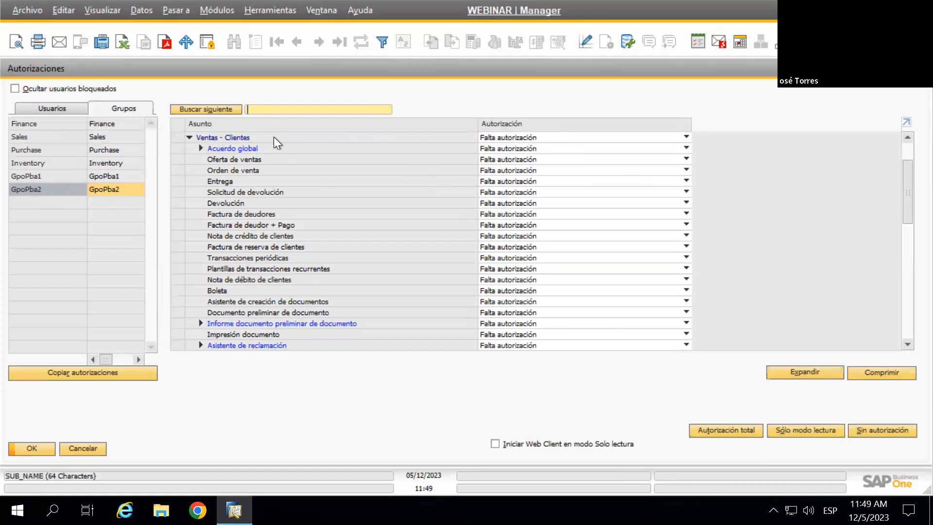
{"action": "left_click", "coordinate": [517, 138]}
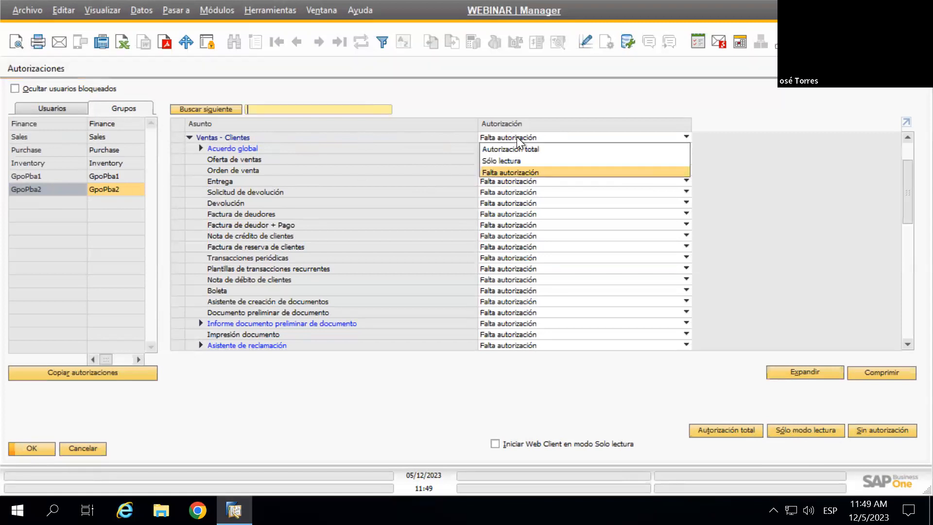
{"action": "left_click", "coordinate": [503, 138]}
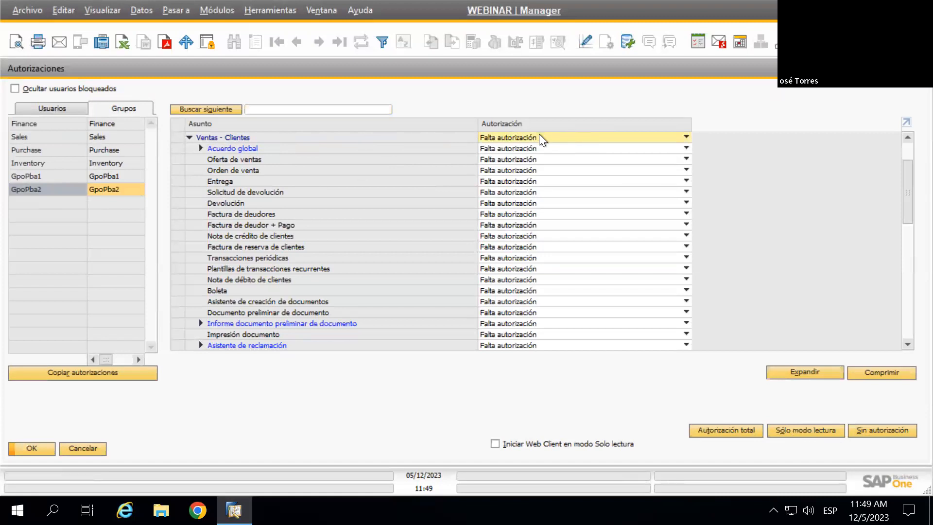
{"action": "left_click", "coordinate": [530, 134]}
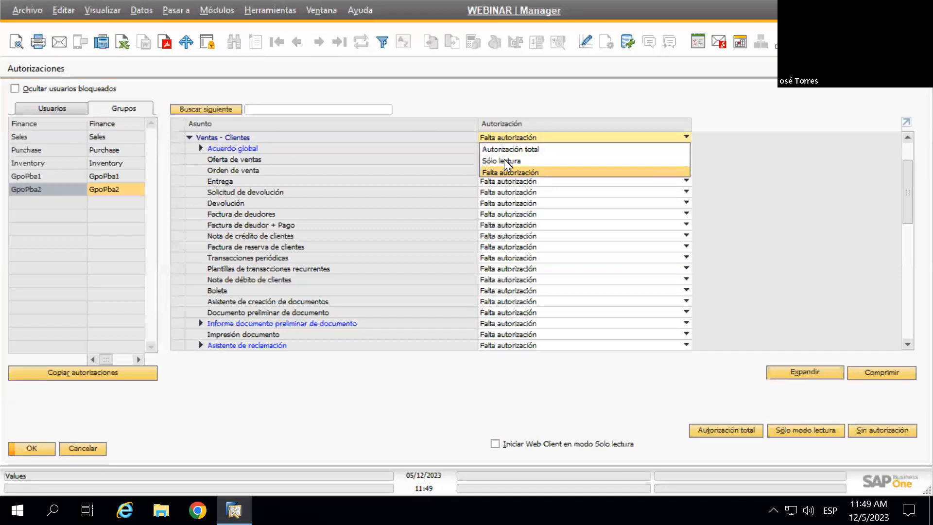
{"action": "left_click", "coordinate": [460, 137]}
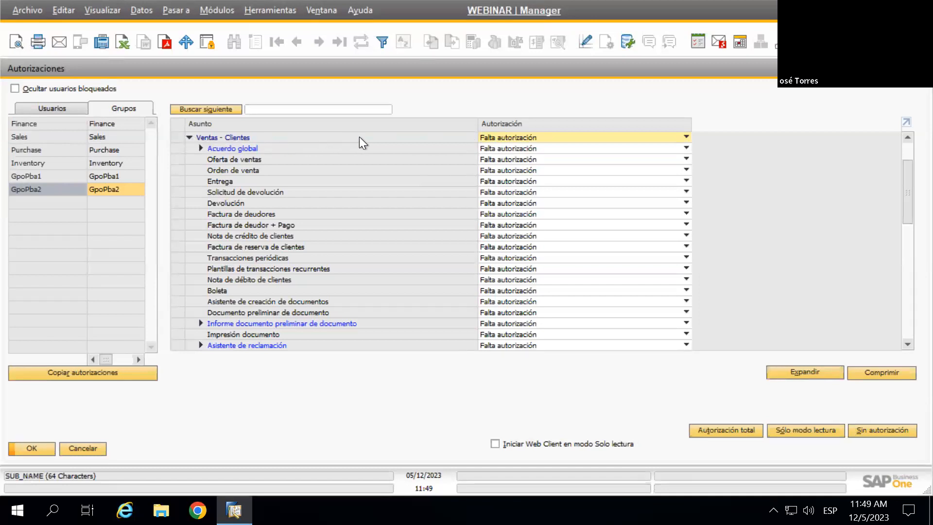
{"action": "left_click", "coordinate": [502, 138]}
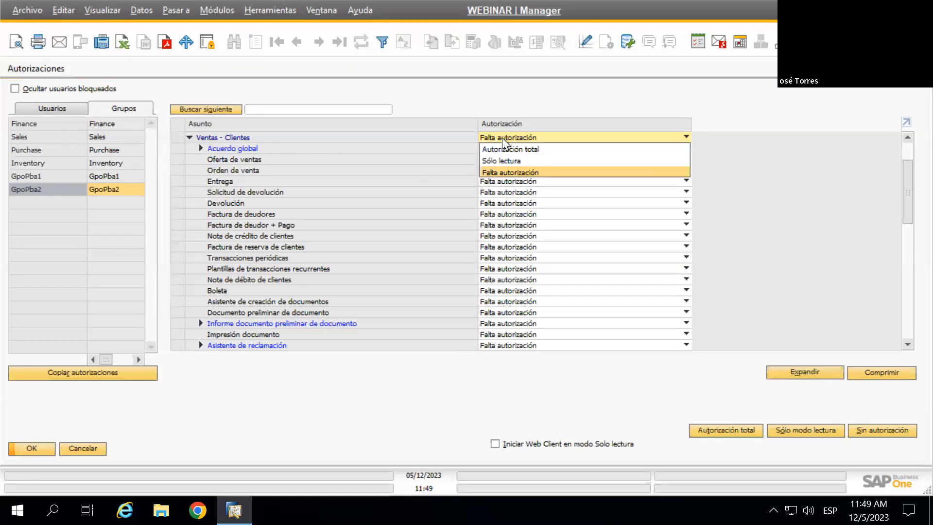
{"action": "left_click", "coordinate": [502, 138]}
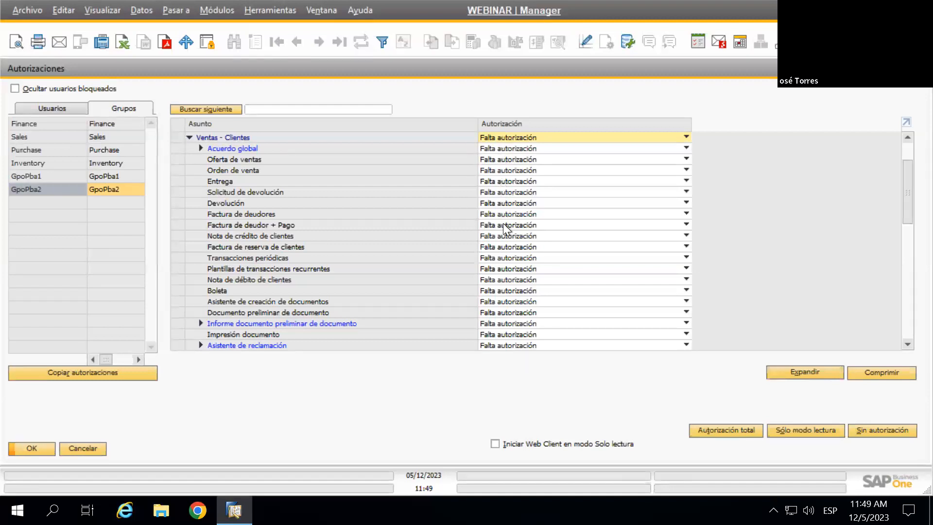
Try Autorización total, Sólo lectura and Falta autorización on Ventas - Clientes, ending at Autorización total
{"action": "left_click", "coordinate": [506, 138]}
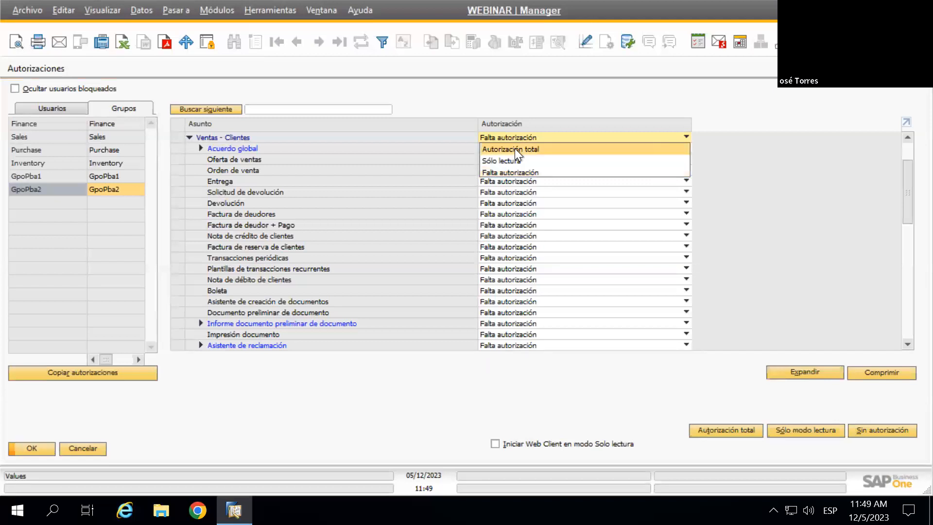
{"action": "left_click", "coordinate": [514, 148]}
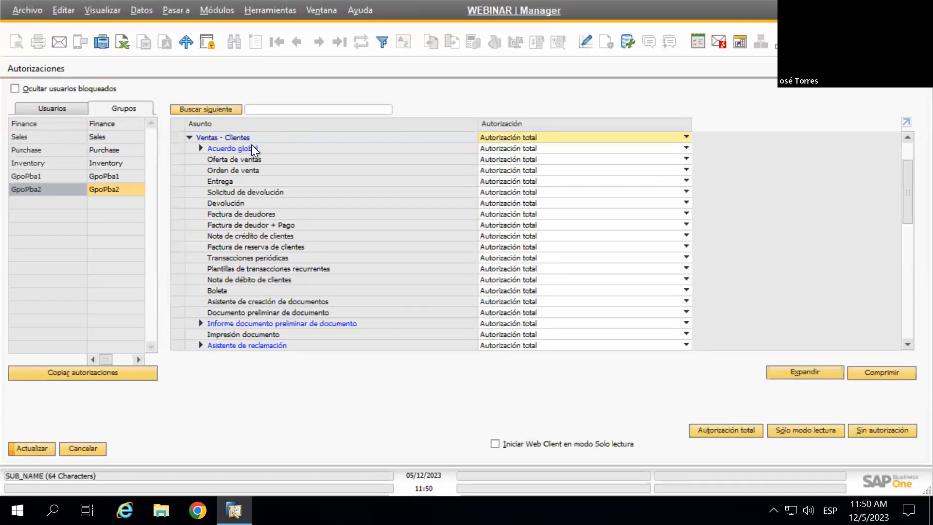
{"action": "left_click", "coordinate": [494, 140]}
{"action": "left_click", "coordinate": [518, 161]}
{"action": "left_click", "coordinate": [512, 135]}
{"action": "left_click", "coordinate": [505, 172]}
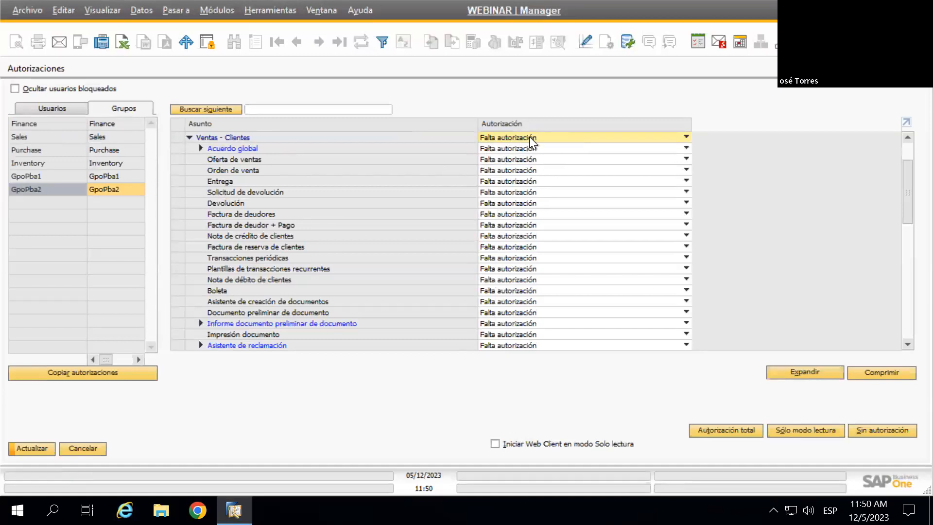
{"action": "left_click", "coordinate": [514, 135]}
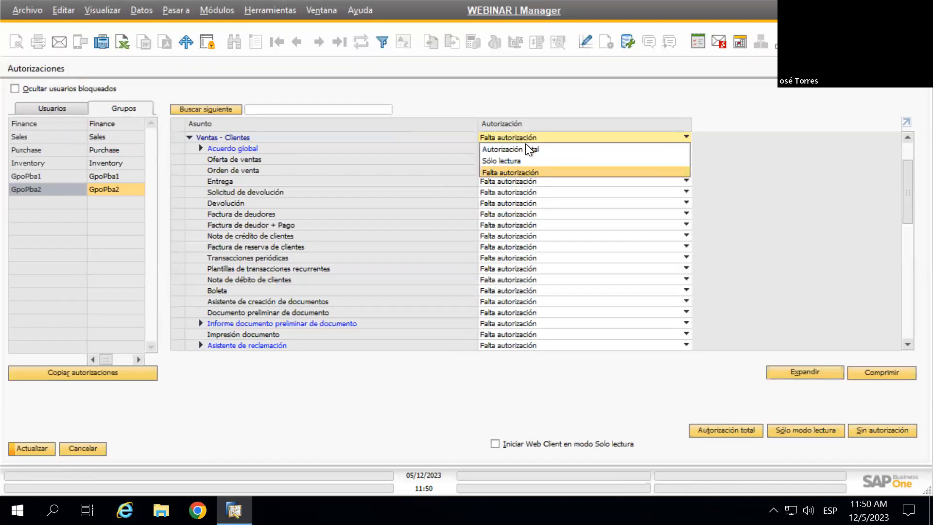
{"action": "left_click", "coordinate": [521, 153]}
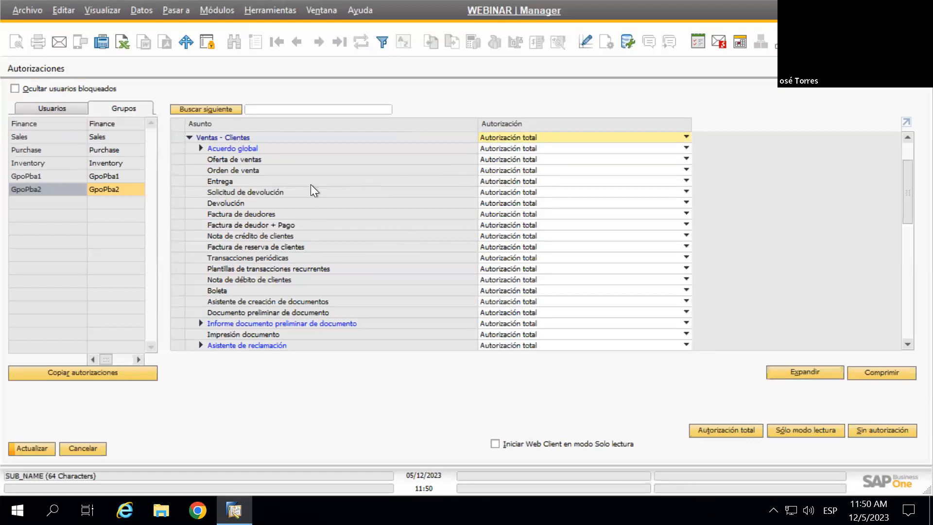
Set Orden de venta alone to Falta autorización within full-access Ventas - Clientes, and collapse the branch
{"action": "left_click", "coordinate": [497, 169]}
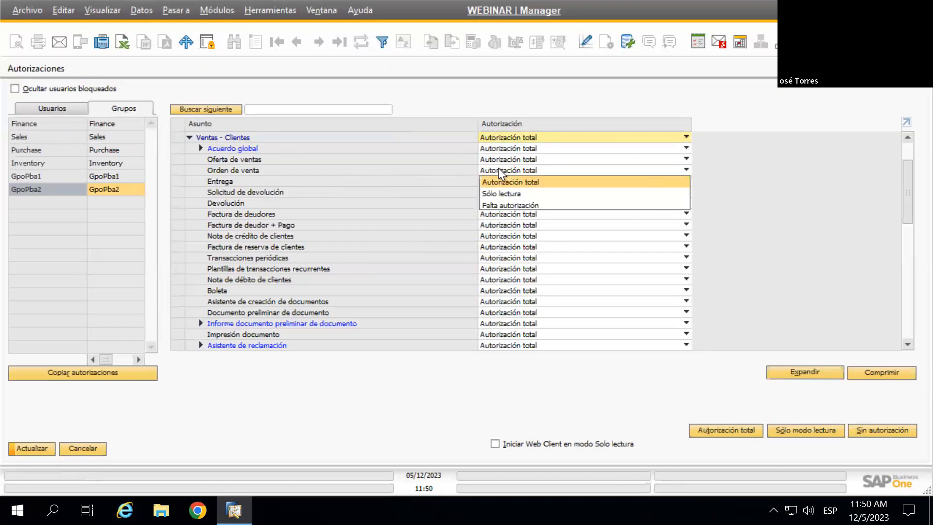
{"action": "left_click", "coordinate": [505, 205]}
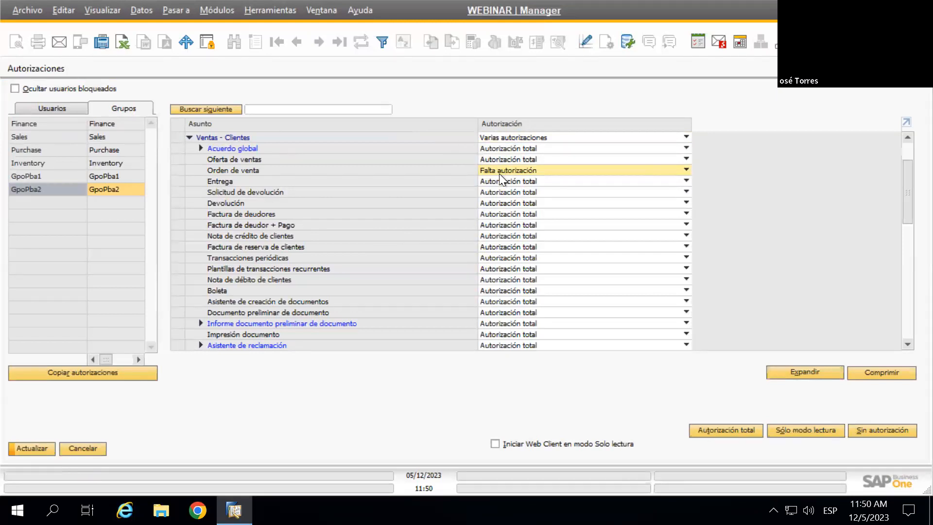
{"action": "left_click", "coordinate": [506, 138]}
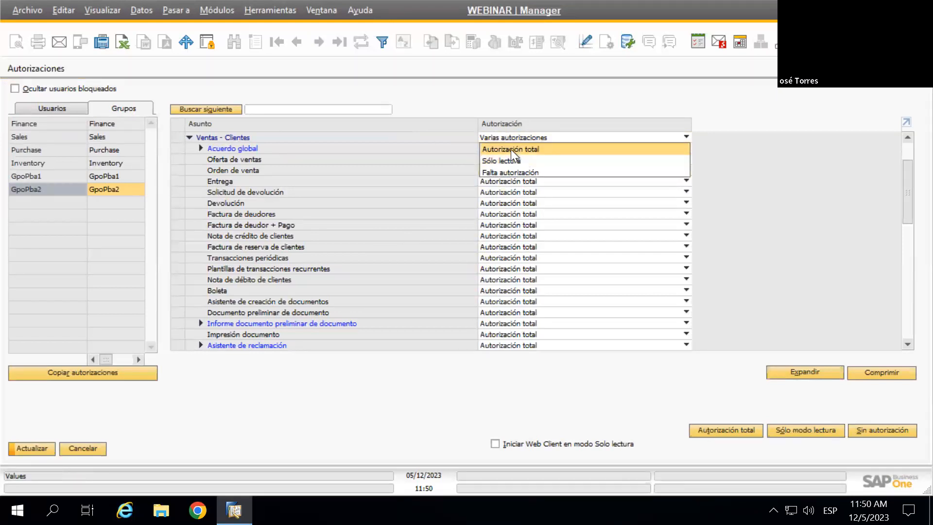
{"action": "left_click", "coordinate": [510, 150]}
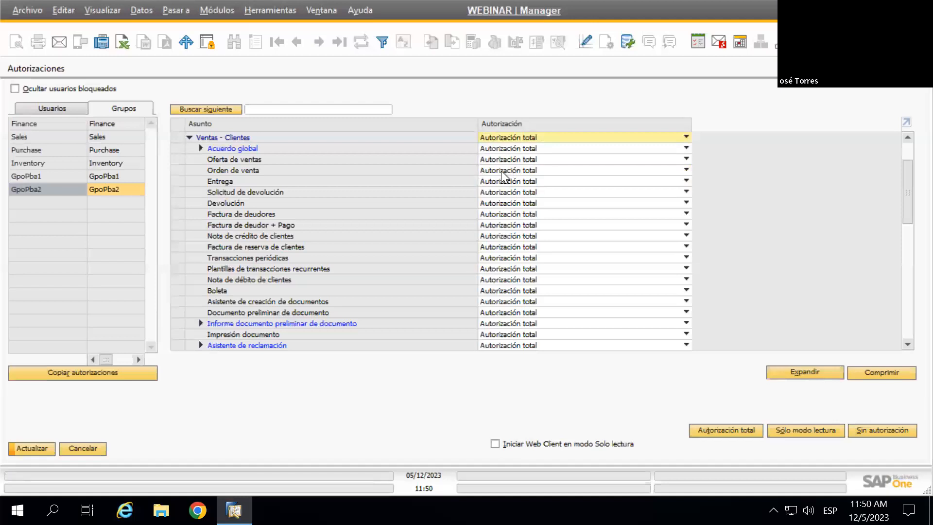
{"action": "left_click", "coordinate": [500, 171]}
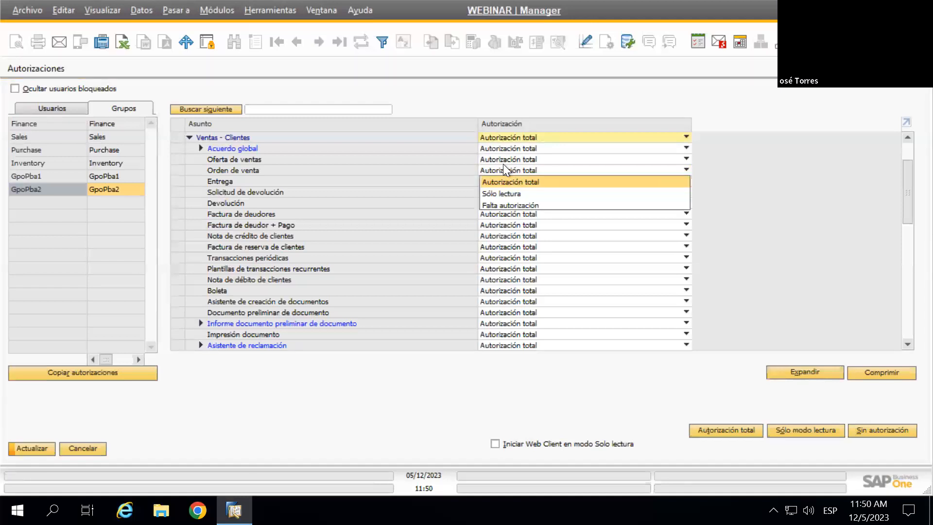
{"action": "left_click", "coordinate": [516, 205]}
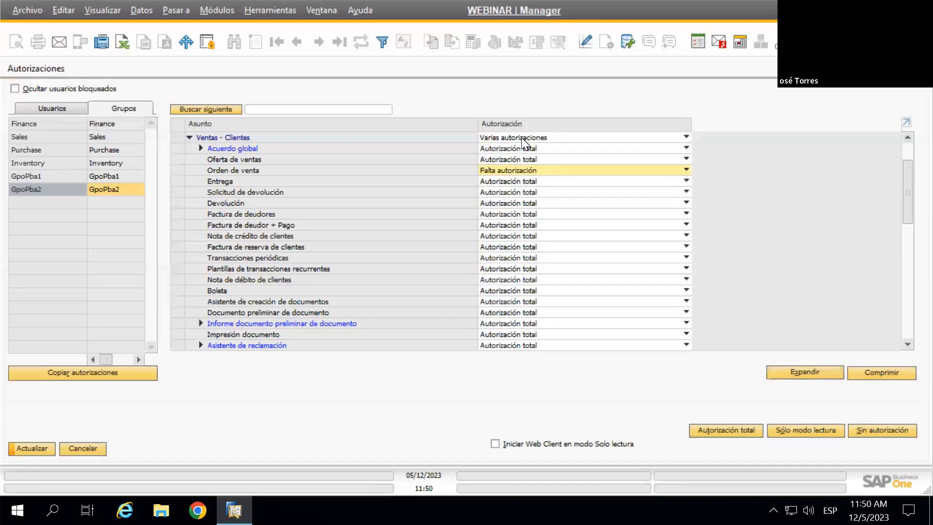
{"action": "left_click", "coordinate": [189, 137]}
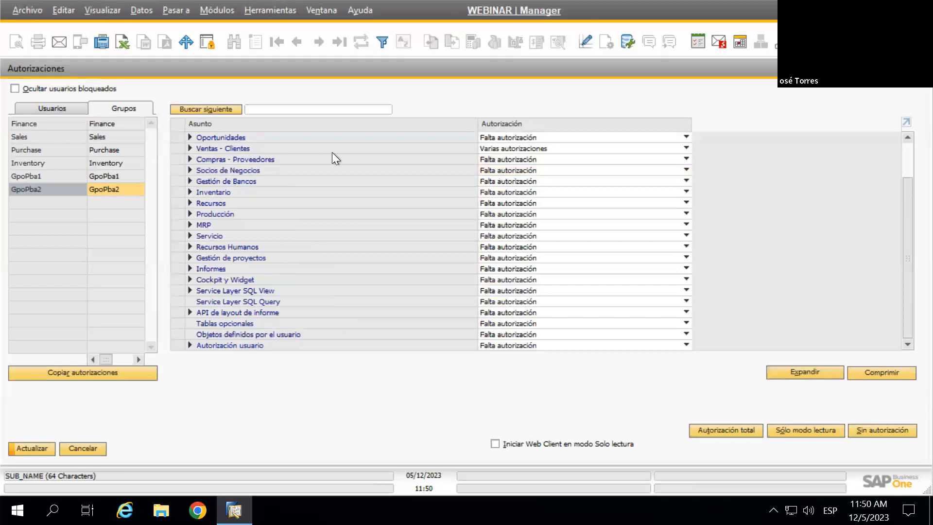
{"action": "left_click", "coordinate": [523, 148]}
{"action": "left_click", "coordinate": [496, 150]}
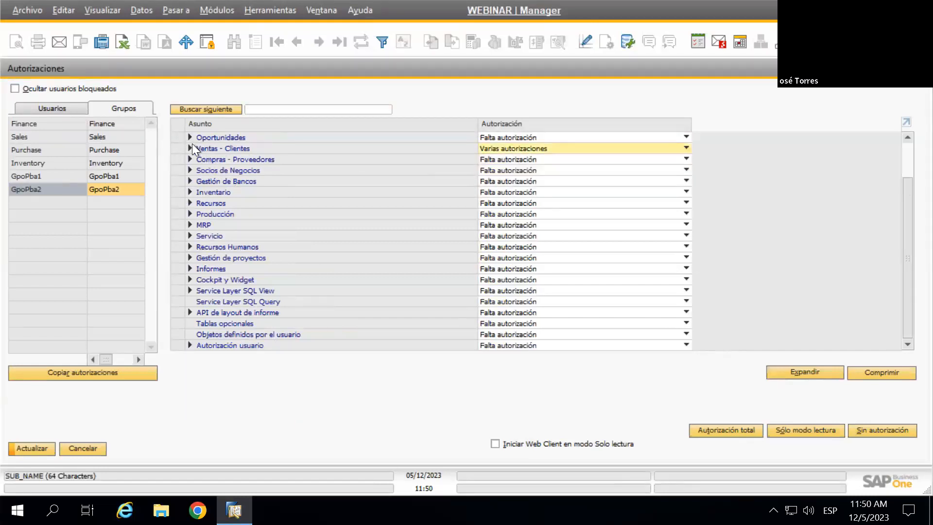
{"action": "left_click", "coordinate": [191, 148]}
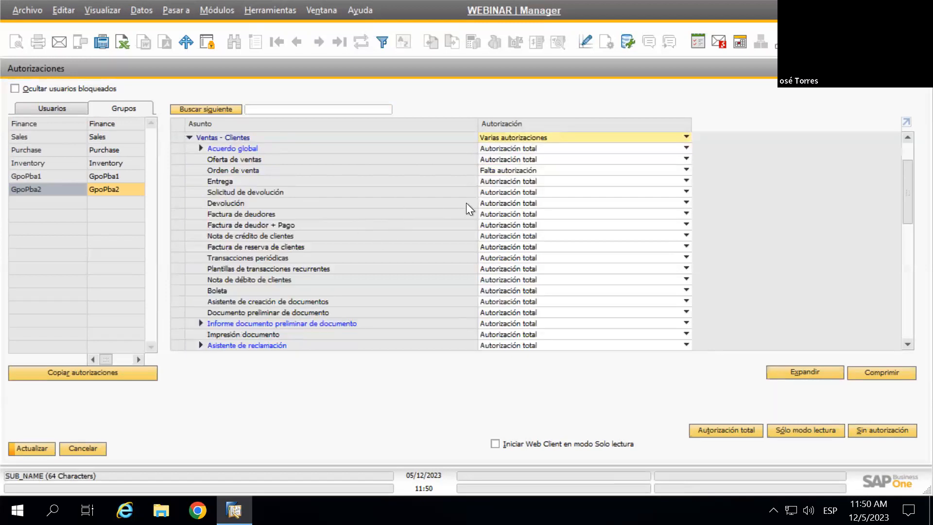
{"action": "scroll", "coordinate": [611, 230], "scroll_direction": "up", "scroll_amount": 3}
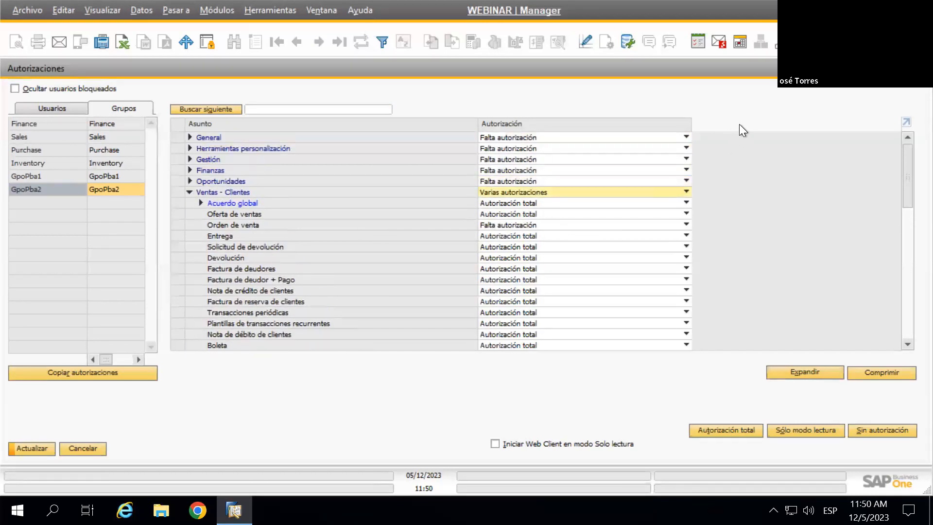
{"action": "left_click", "coordinate": [189, 192]}
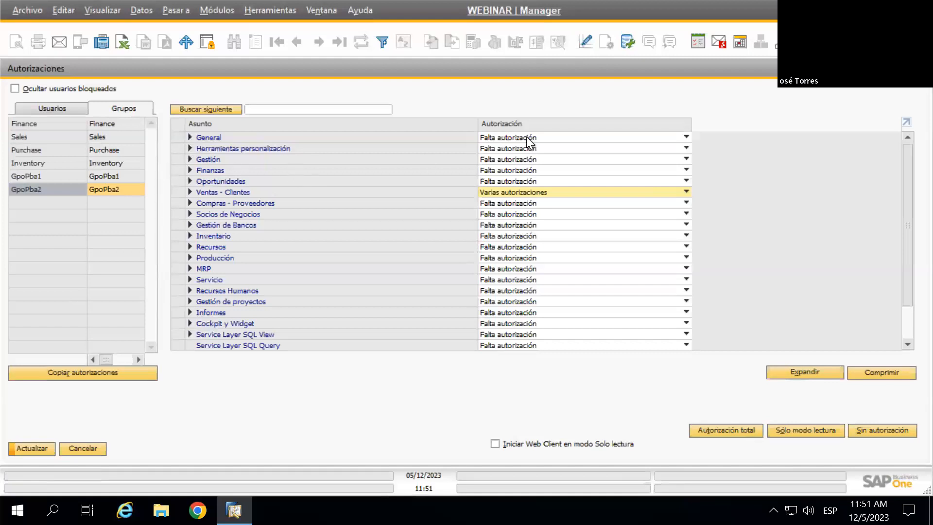
{"action": "left_click", "coordinate": [189, 137]}
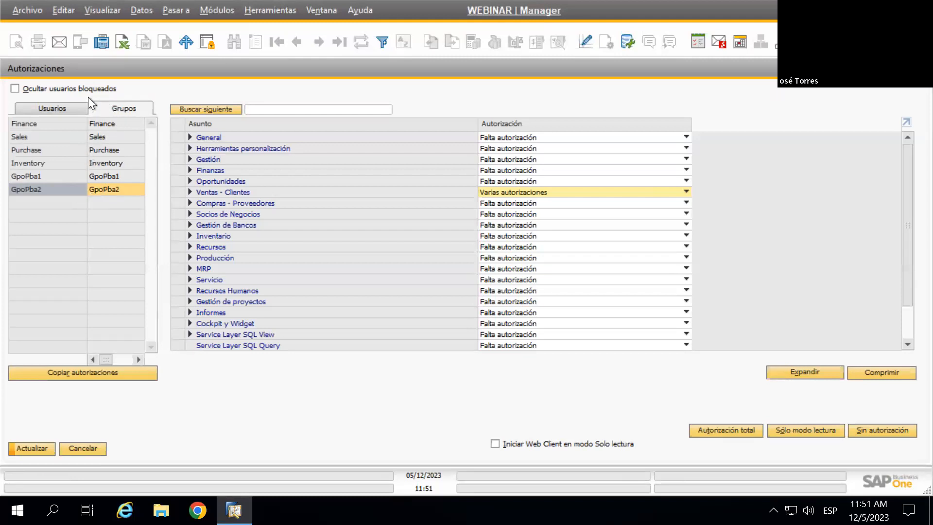
{"action": "left_click", "coordinate": [65, 107]}
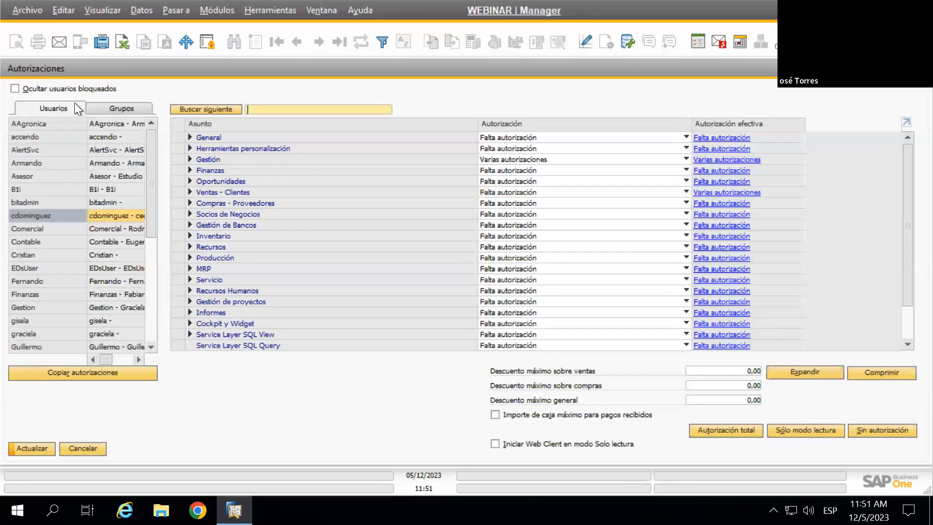
{"action": "scroll", "coordinate": [58, 164], "scroll_direction": "down", "scroll_amount": 4}
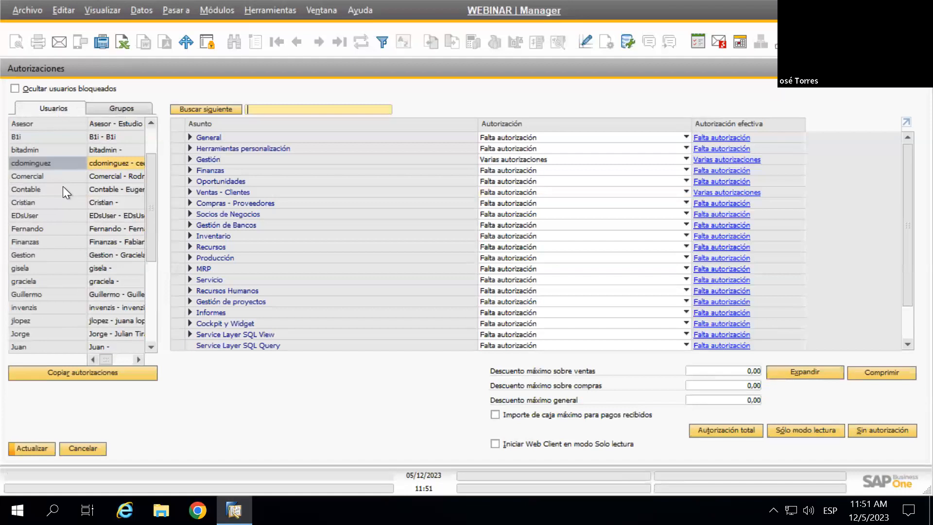
{"action": "scroll", "coordinate": [48, 197], "scroll_direction": "up", "scroll_amount": 4}
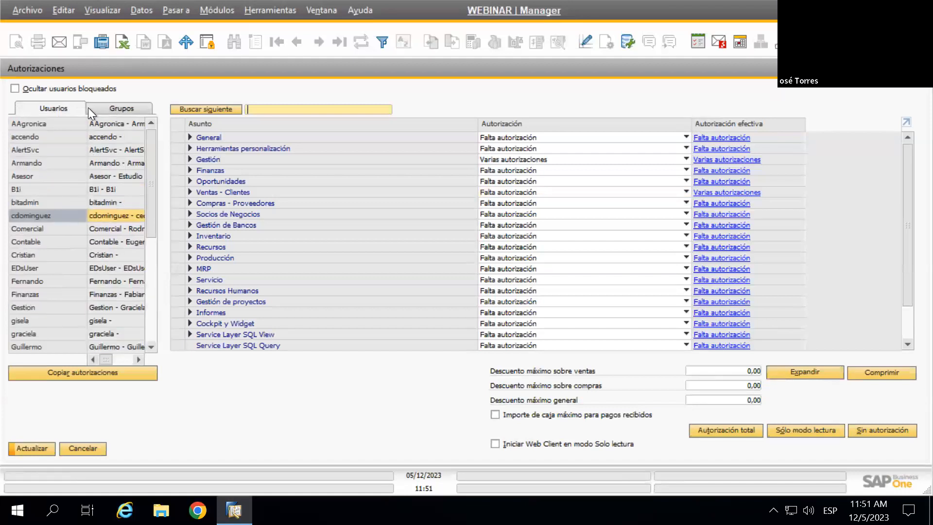
{"action": "left_click", "coordinate": [104, 109]}
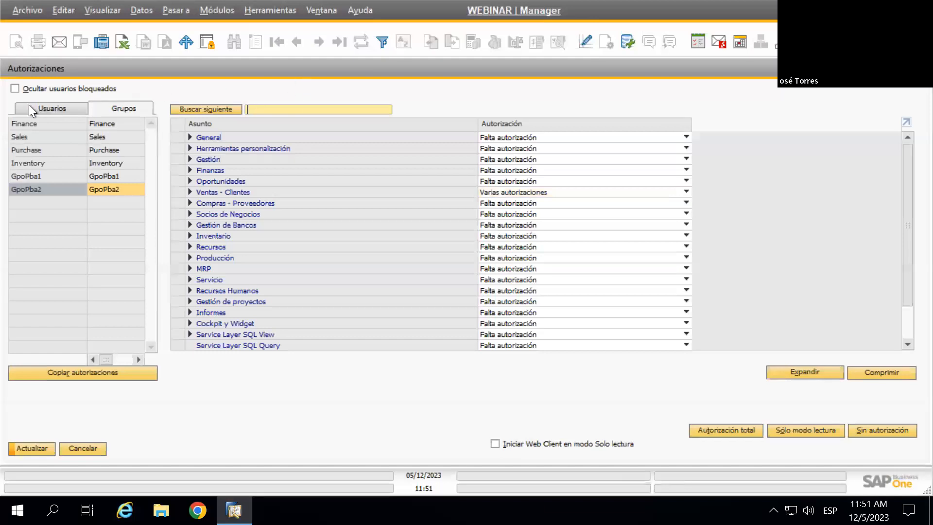
{"action": "left_click", "coordinate": [56, 108]}
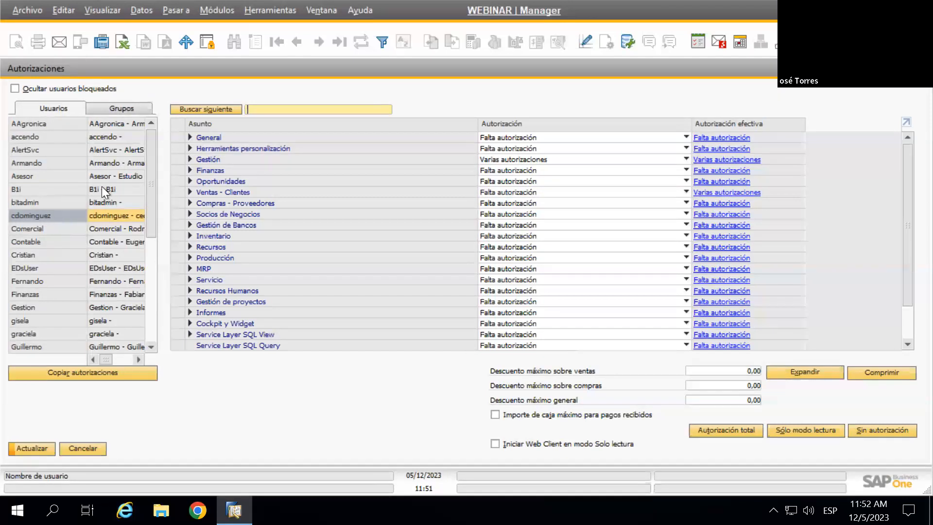
{"action": "left_click", "coordinate": [111, 106]}
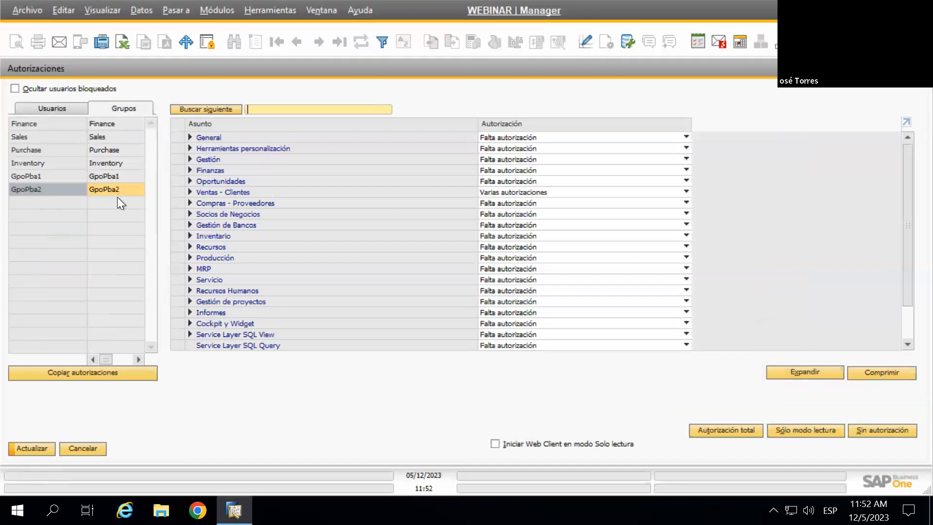
{"action": "left_click", "coordinate": [46, 108]}
{"action": "left_click", "coordinate": [117, 107]}
{"action": "left_click", "coordinate": [46, 106]}
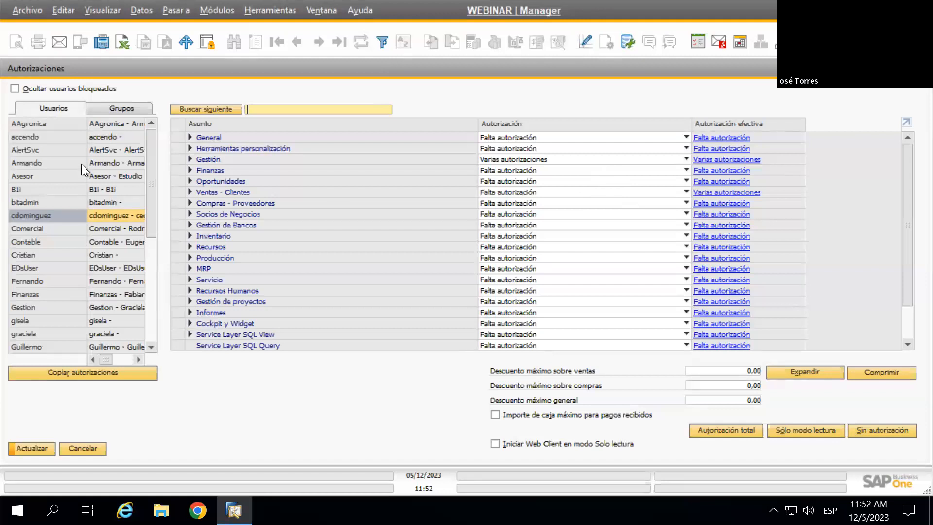
{"action": "left_click", "coordinate": [116, 109]}
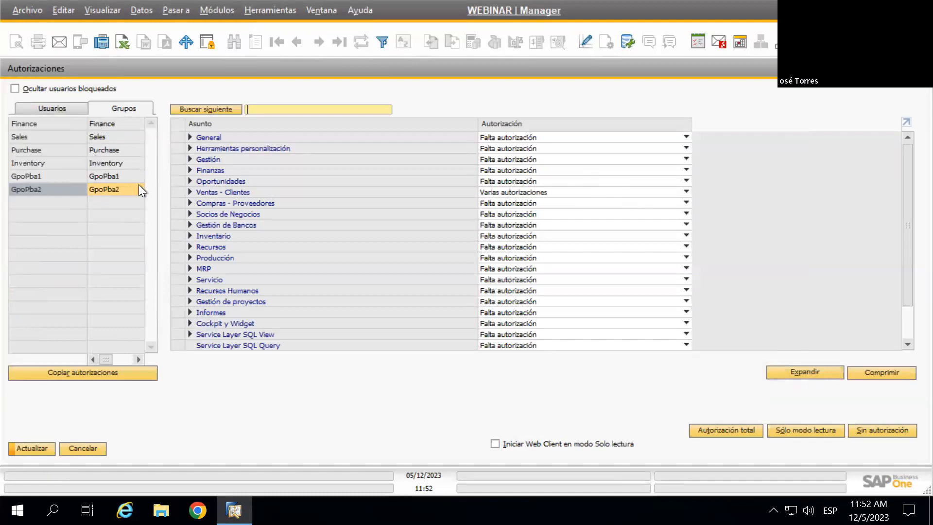
{"action": "left_click", "coordinate": [52, 109]}
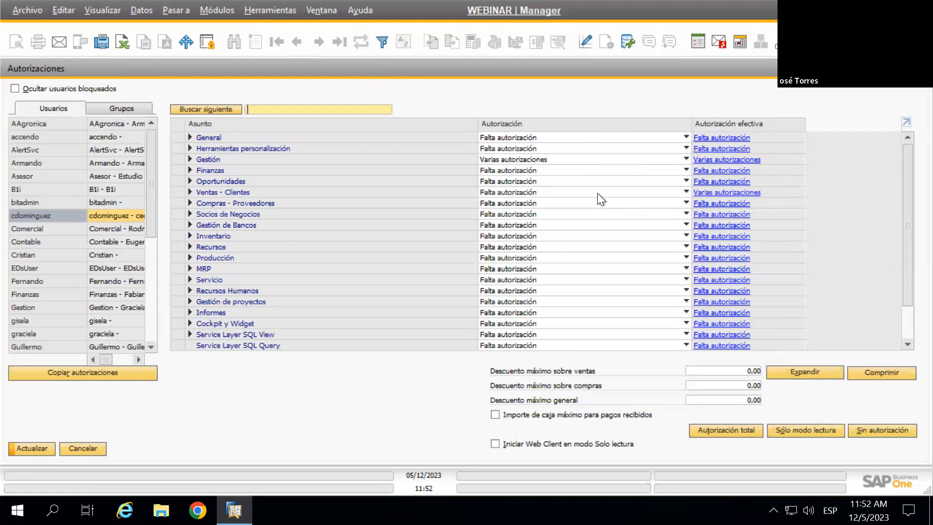
{"action": "left_click", "coordinate": [116, 109]}
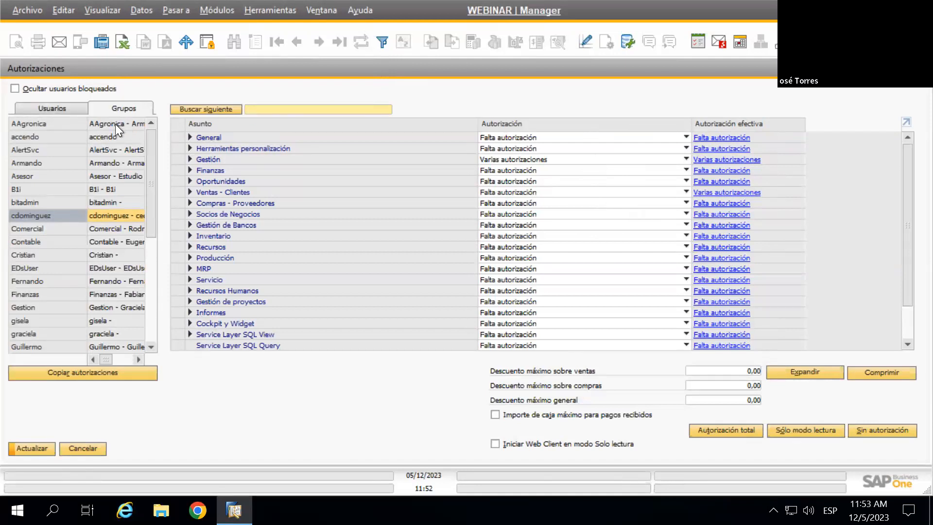
{"action": "left_click", "coordinate": [20, 190]}
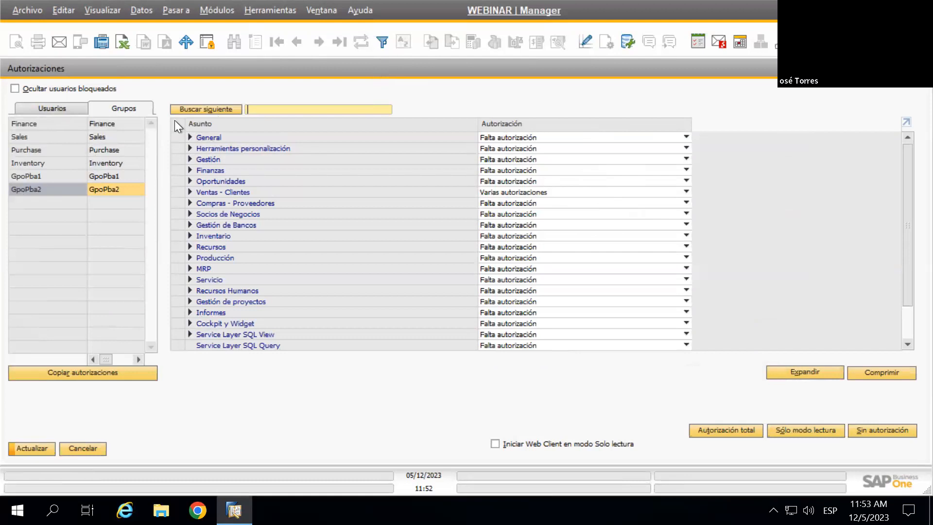
{"action": "left_click", "coordinate": [55, 108]}
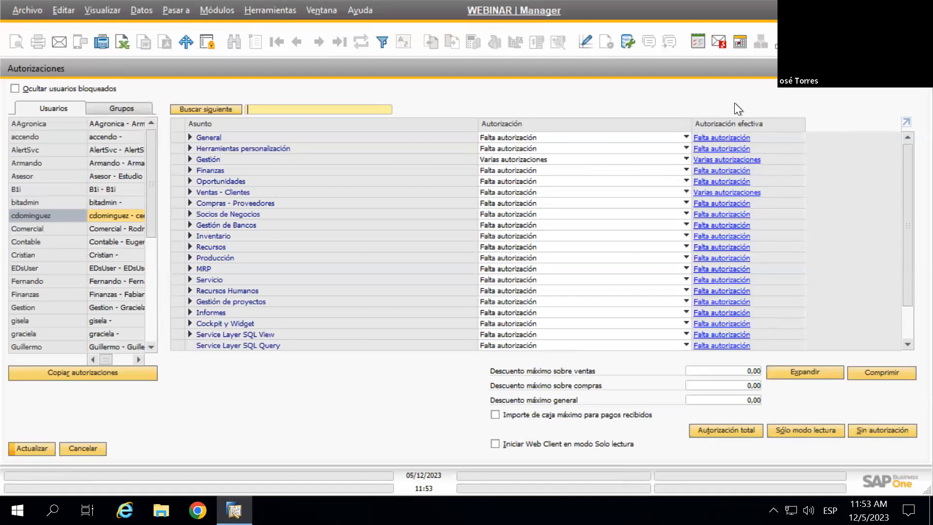
{"action": "left_click", "coordinate": [123, 109]}
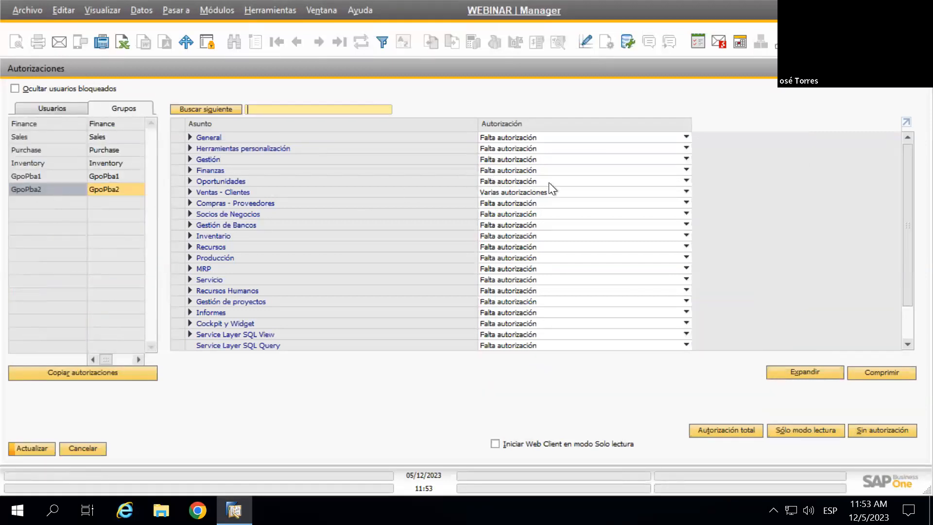
{"action": "left_click", "coordinate": [191, 193]}
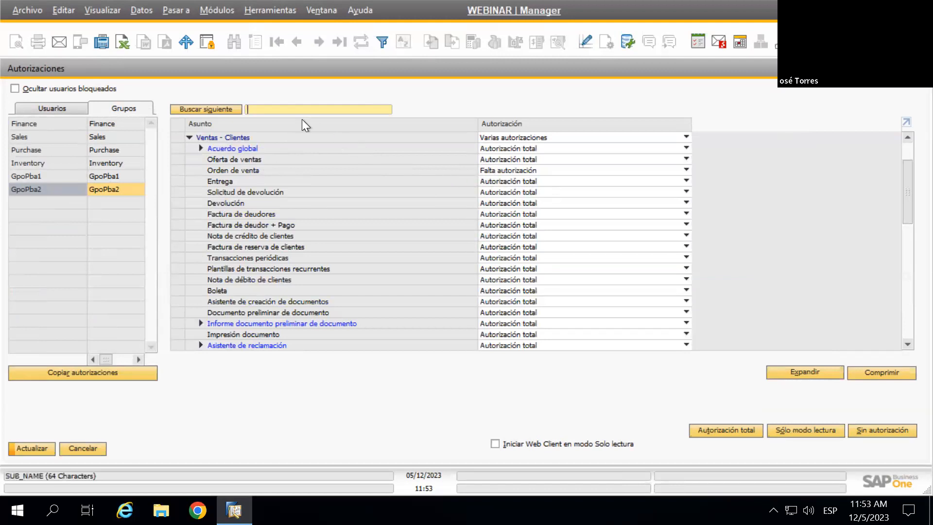
{"action": "left_click", "coordinate": [61, 104]}
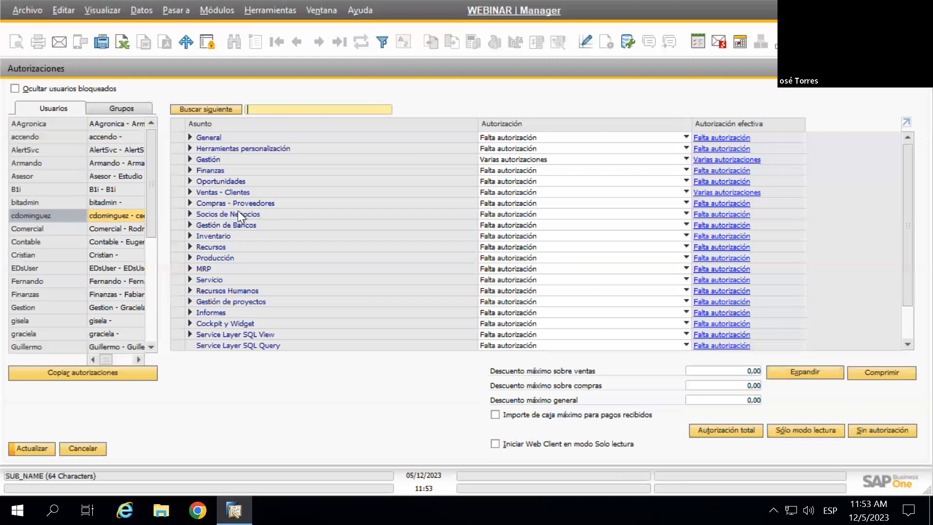
Give the user Autorización total for Orden de venta, then view GpoPba2's group authorizations
{"action": "left_click", "coordinate": [189, 192]}
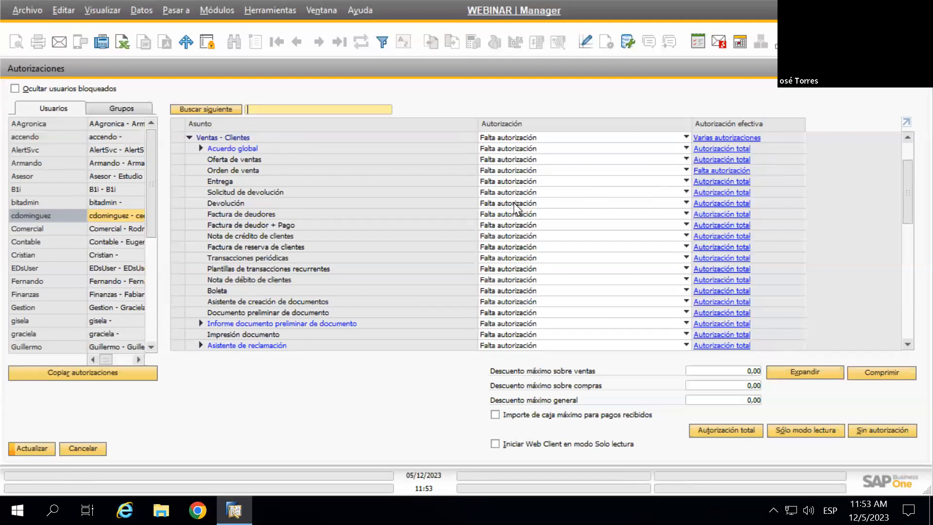
{"action": "left_click", "coordinate": [511, 168]}
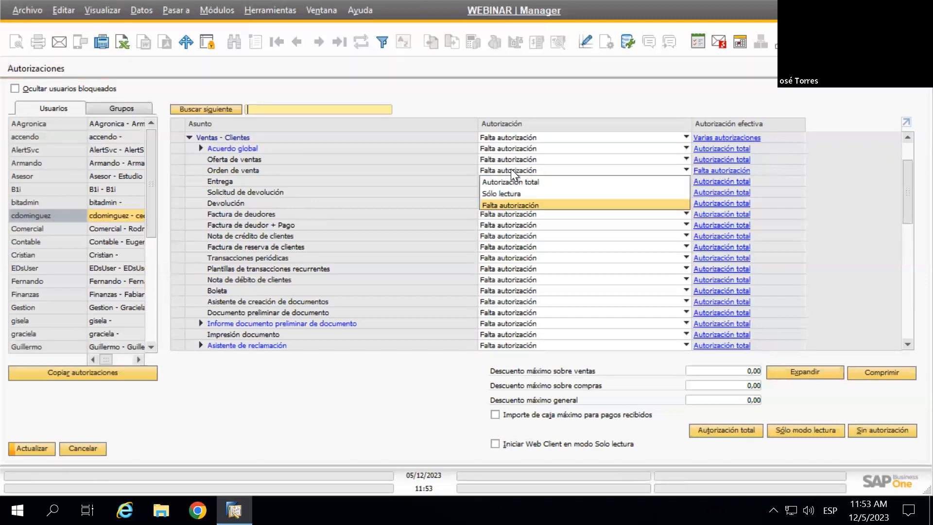
{"action": "left_click", "coordinate": [512, 182]}
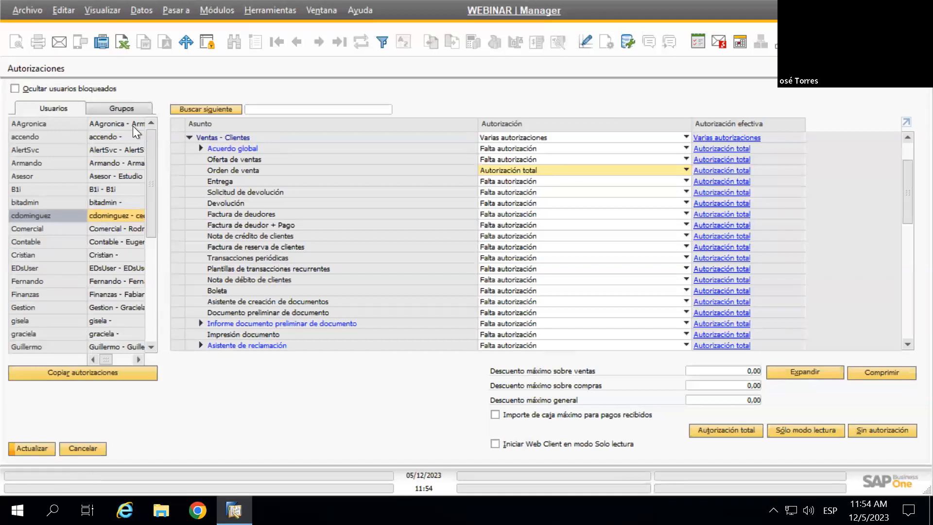
{"action": "left_click", "coordinate": [113, 107]}
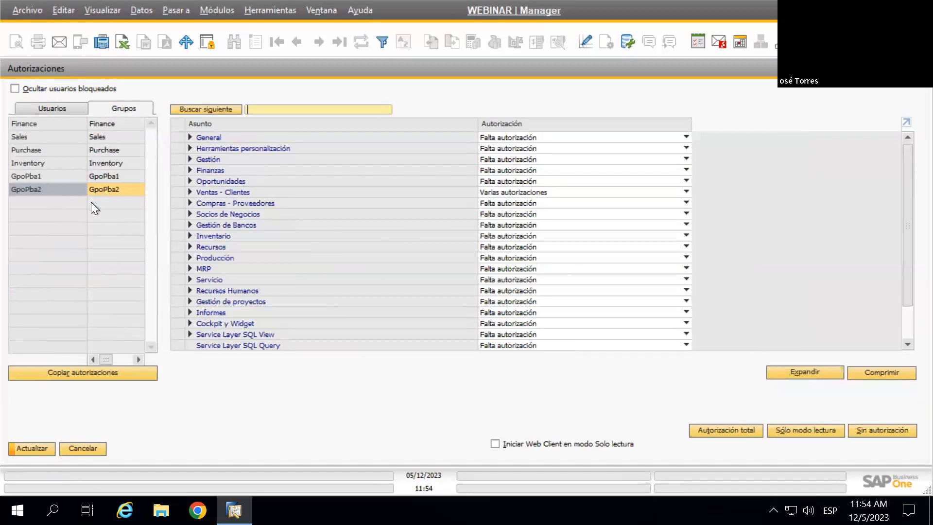
Reset the user's Gestión and Ventas - Clientes to Falta autorización, then view GpoPba2 again
{"action": "left_click", "coordinate": [54, 108]}
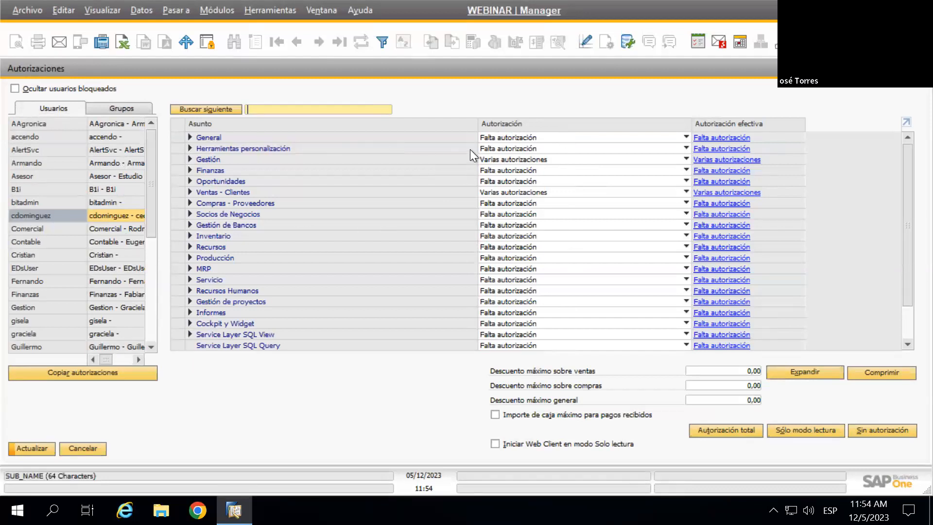
{"action": "left_click", "coordinate": [526, 158]}
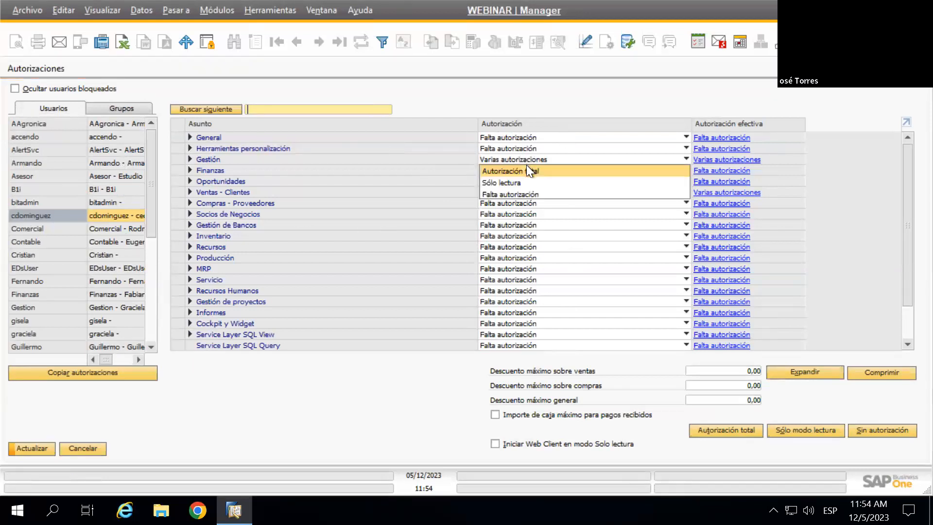
{"action": "left_click", "coordinate": [521, 197]}
{"action": "left_click", "coordinate": [534, 191]}
{"action": "left_click", "coordinate": [529, 226]}
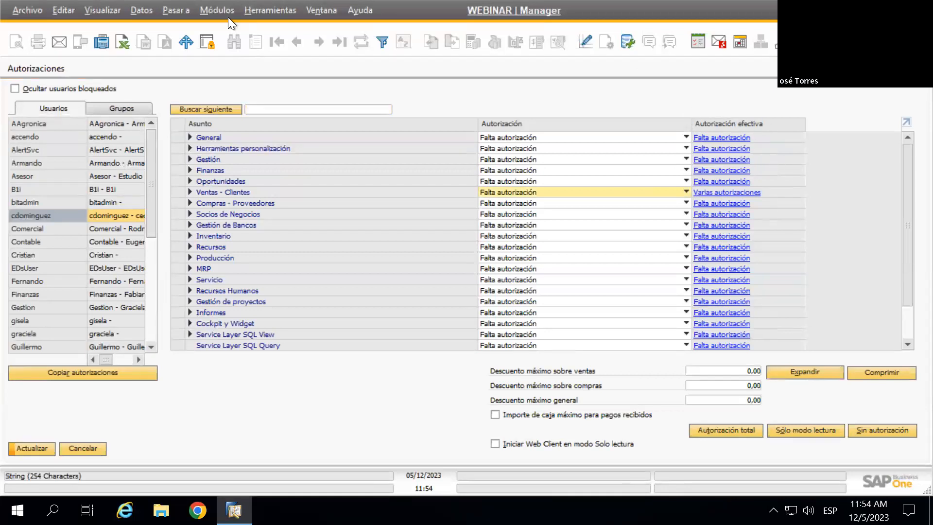
{"action": "left_click", "coordinate": [120, 104]}
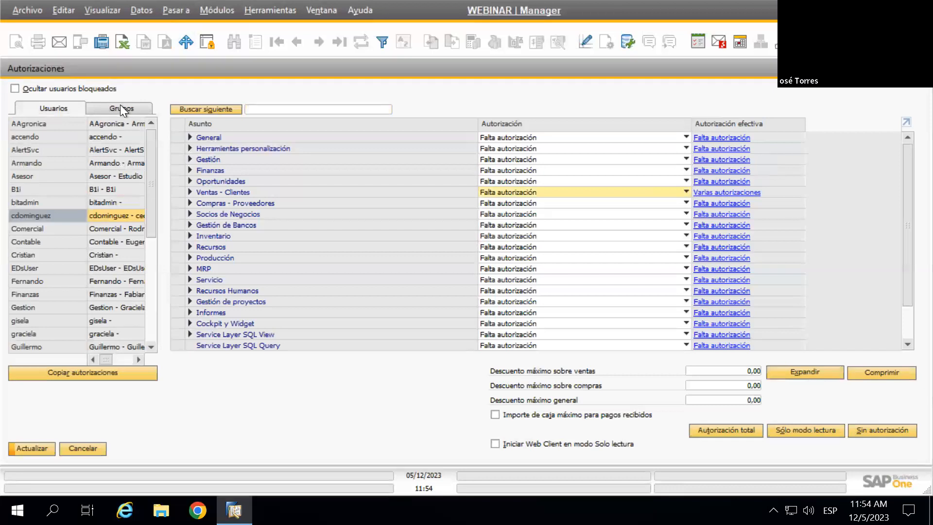
Give the user Autorización total for Factura de reserva de clientes under Ventas - Clientes
{"action": "left_click", "coordinate": [68, 109]}
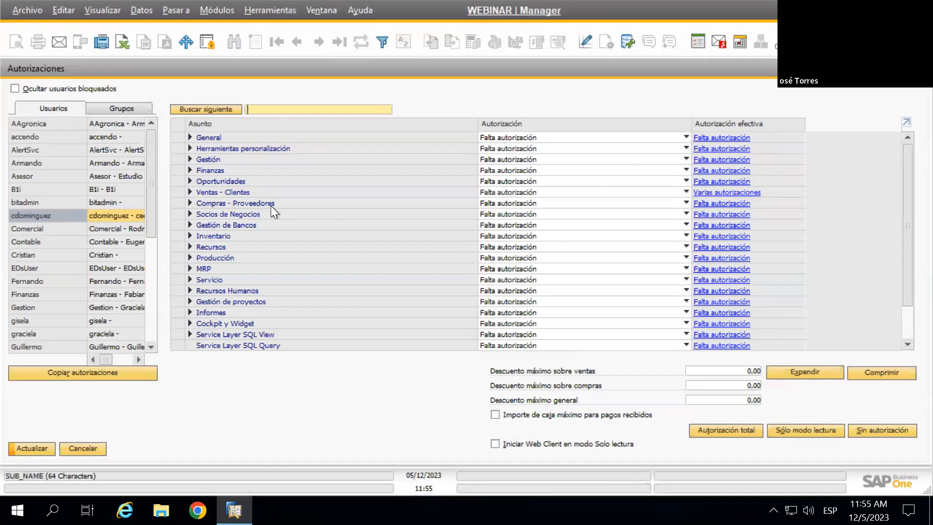
{"action": "left_click", "coordinate": [189, 192]}
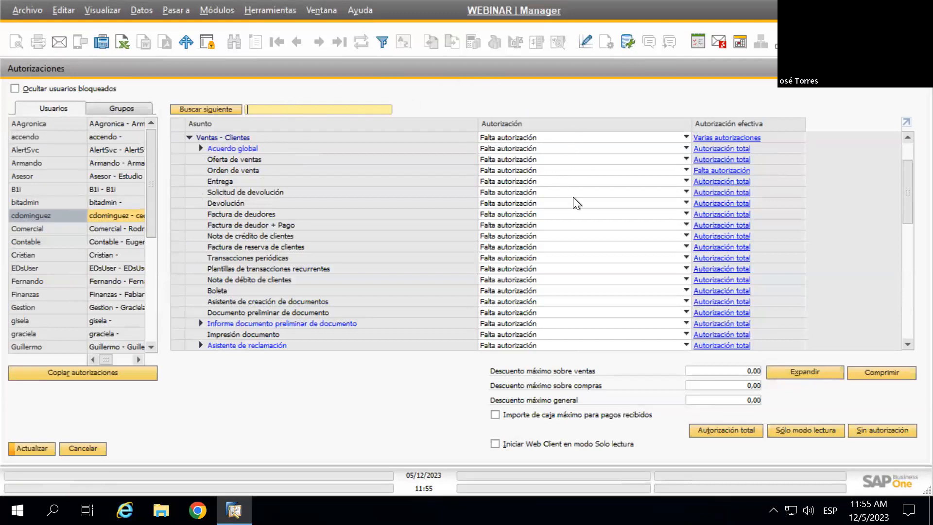
{"action": "left_click", "coordinate": [506, 246]}
{"action": "left_click", "coordinate": [510, 258]}
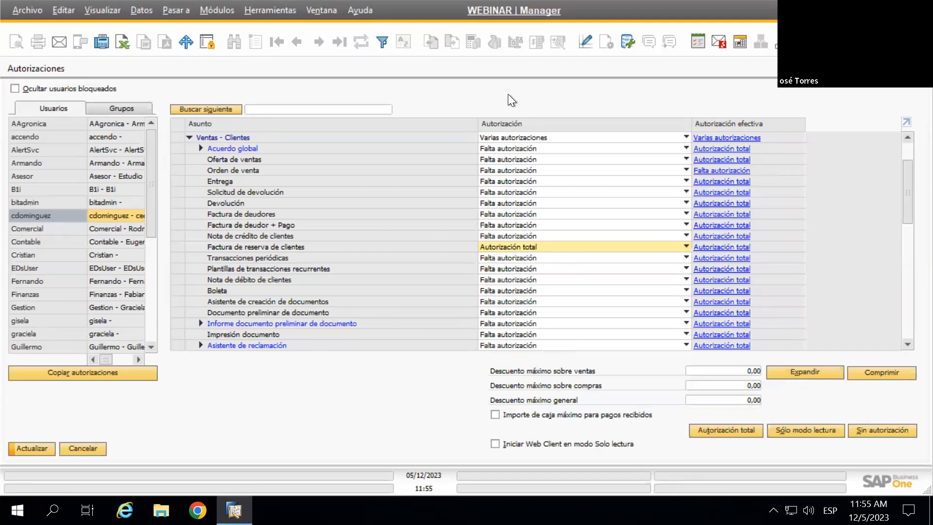
Show GpoPba2's authorizations and search 'parame' to find Parametrizaciones de formulario
{"action": "left_click", "coordinate": [124, 107]}
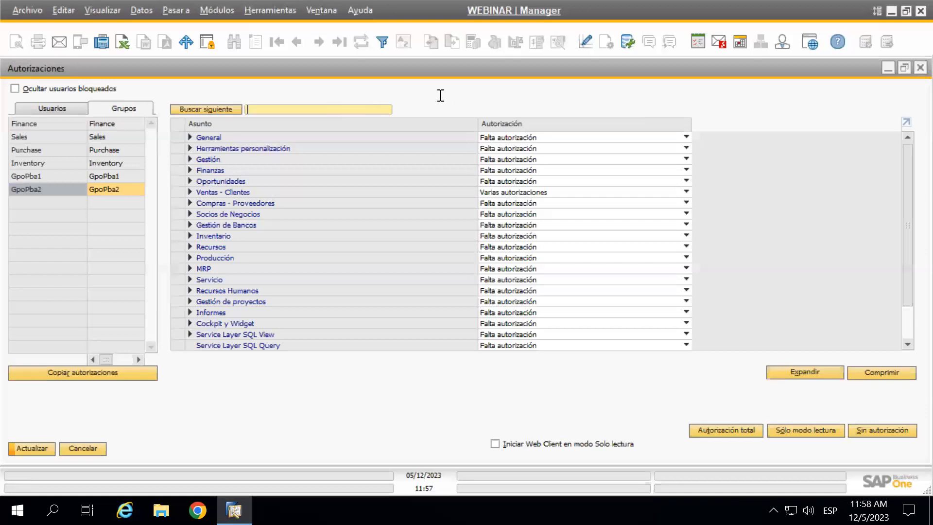
{"action": "type", "text": "parame"}
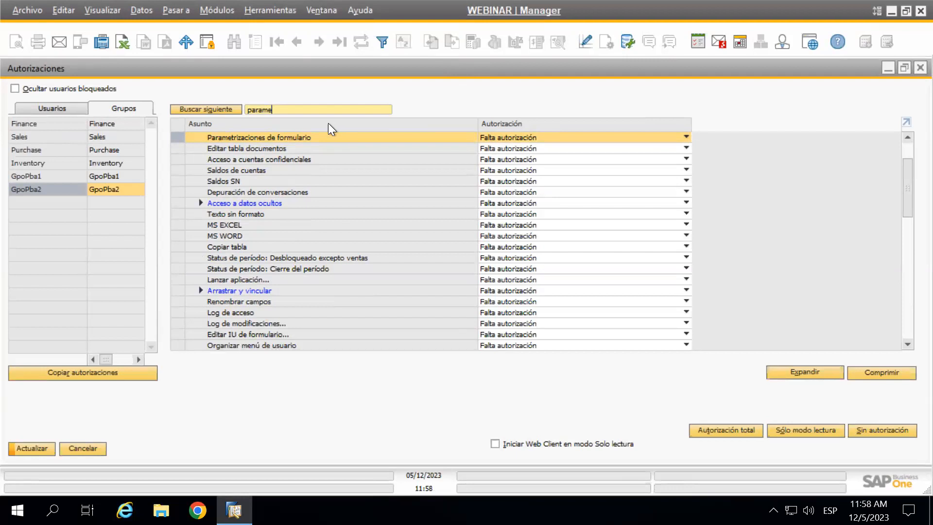
Search GpoPba2's authorization list for 'interf' and other terms, ending back on 'parame'
{"action": "double_click", "coordinate": [246, 109]}
{"action": "type", "text": "interf"}
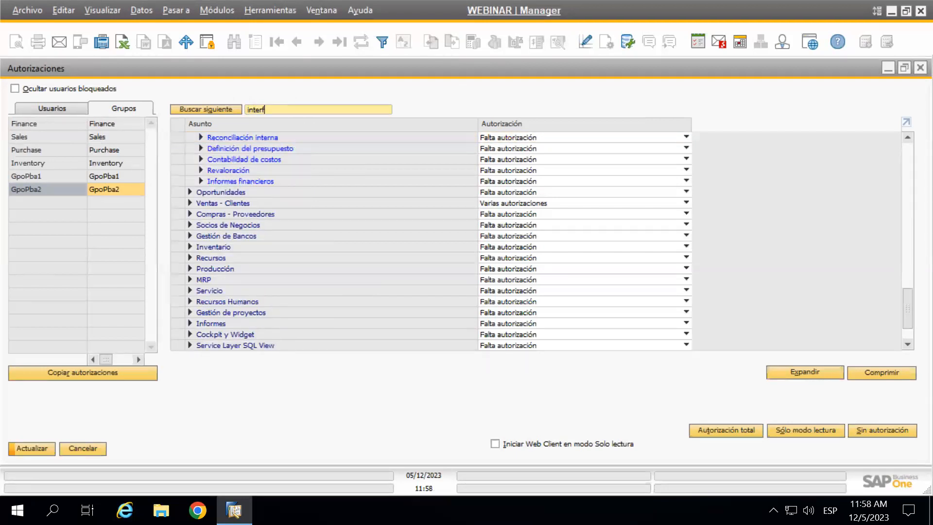
{"action": "scroll", "coordinate": [288, 194], "scroll_direction": "up", "scroll_amount": 3}
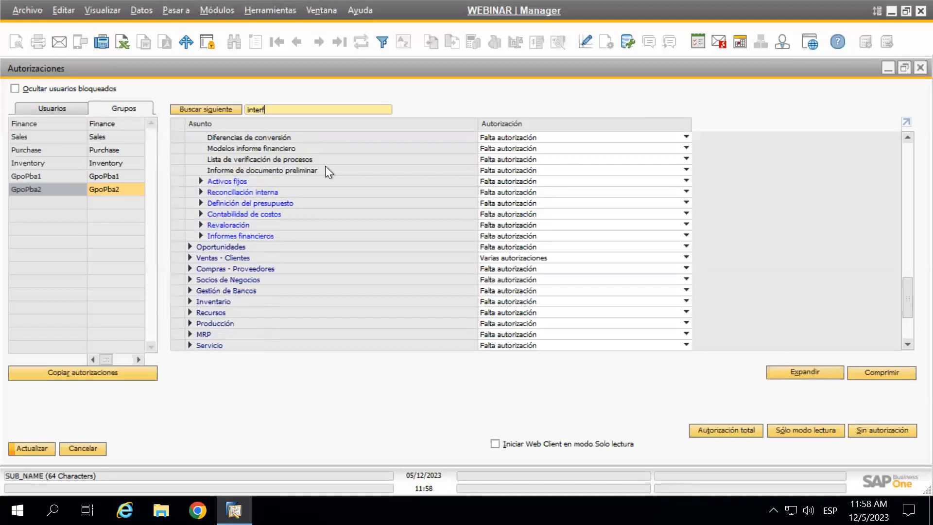
{"action": "key", "text": "BackSpace"}
{"action": "key", "text": "BackSpace"}
{"action": "key", "text": "BackSpace"}
{"action": "key", "text": "BackSpace"}
{"action": "key", "text": "BackSpace"}
{"action": "type", "text": "u"}
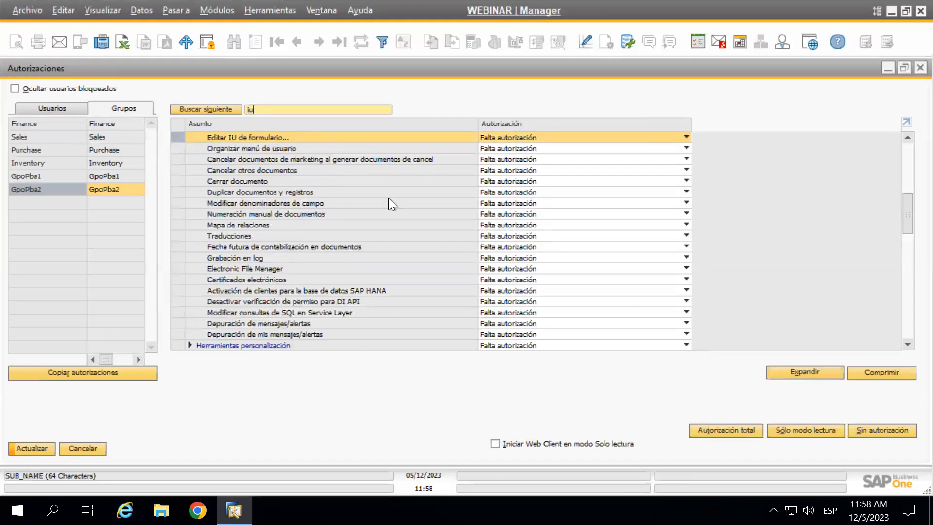
{"action": "key", "text": "BackSpace"}
{"action": "key", "text": "BackSpace"}
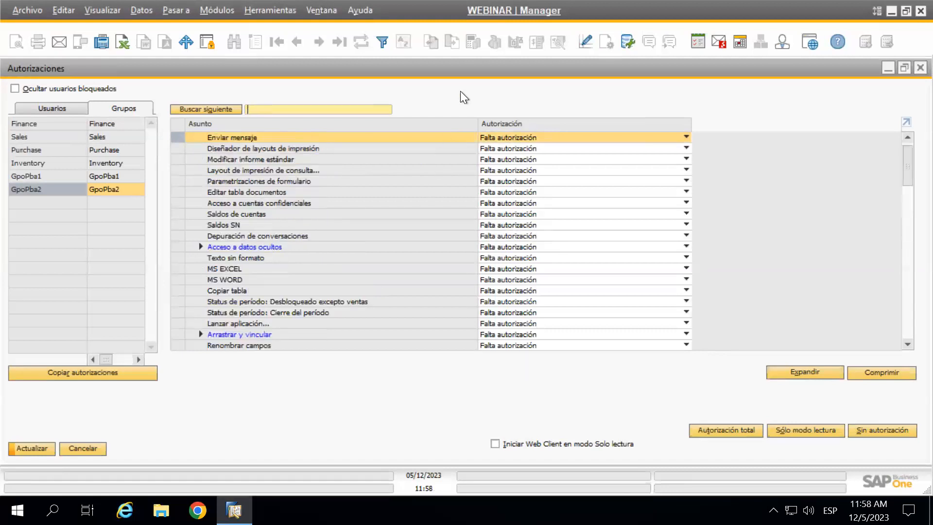
{"action": "type", "text": "parame"}
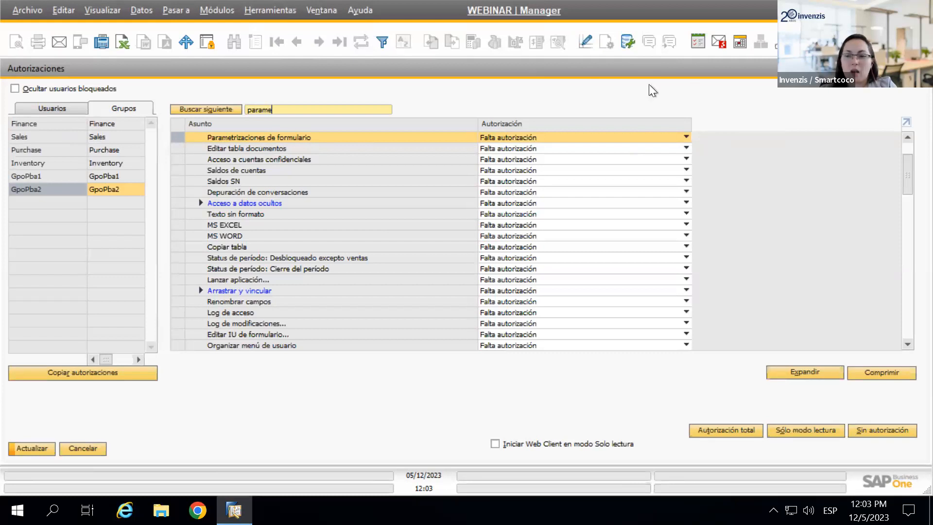
Minimize the remote SAP session and advance the ABM Usuarios presentation to the next slide
{"action": "mouse_move", "coordinate": [643, 4]}
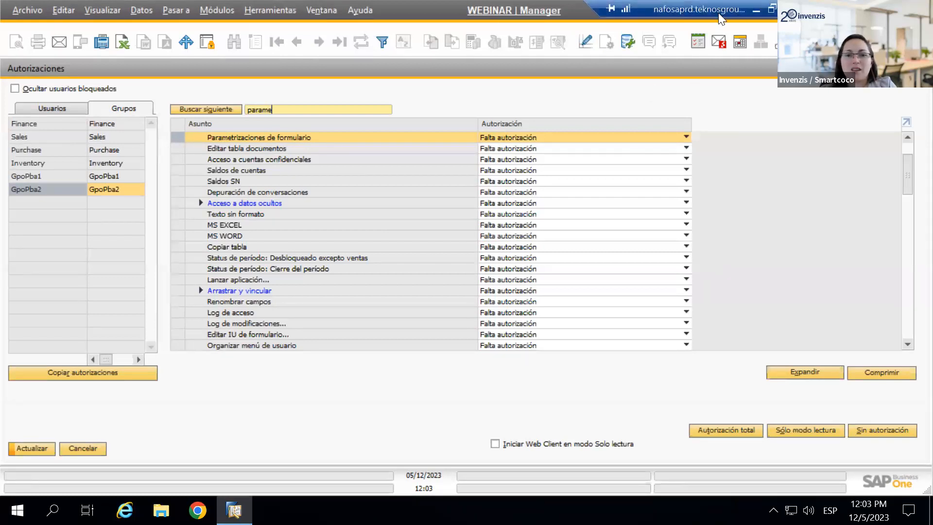
{"action": "left_click", "coordinate": [757, 12]}
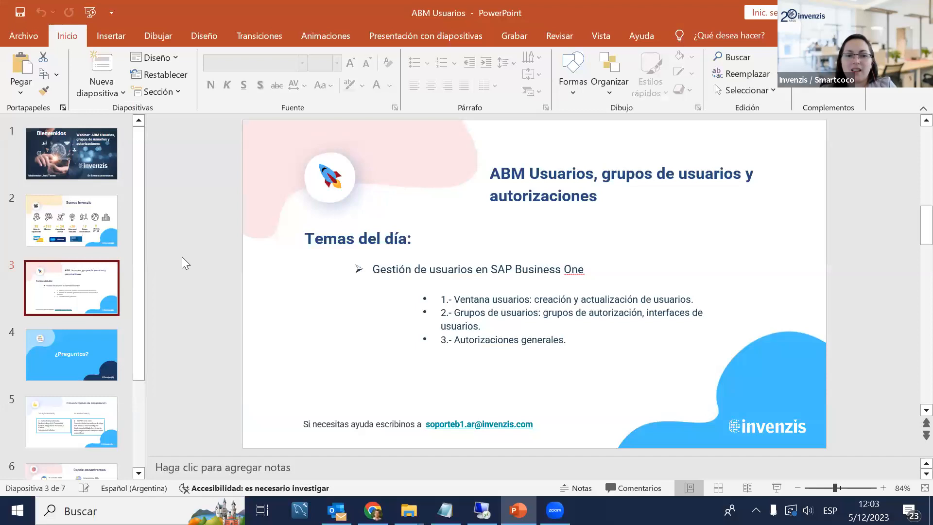
{"action": "key", "text": "Down"}
{"action": "key", "text": "Down"}
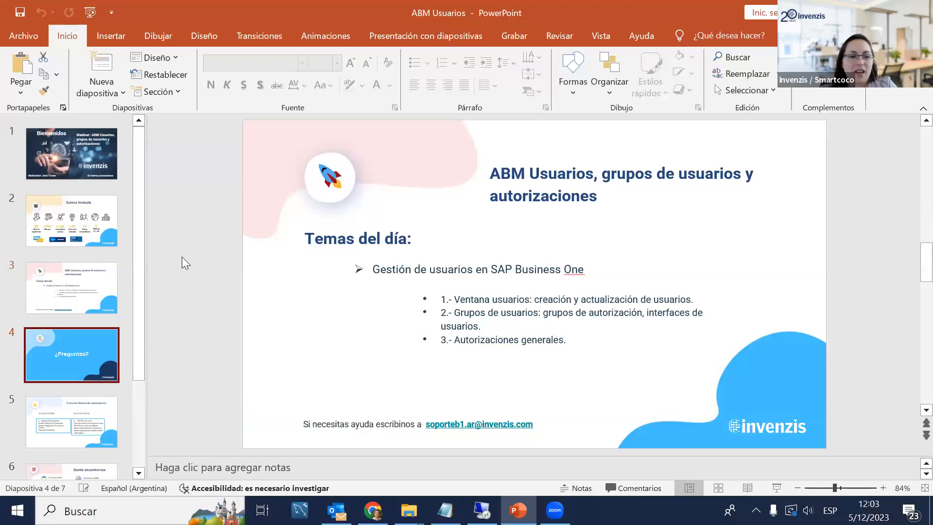